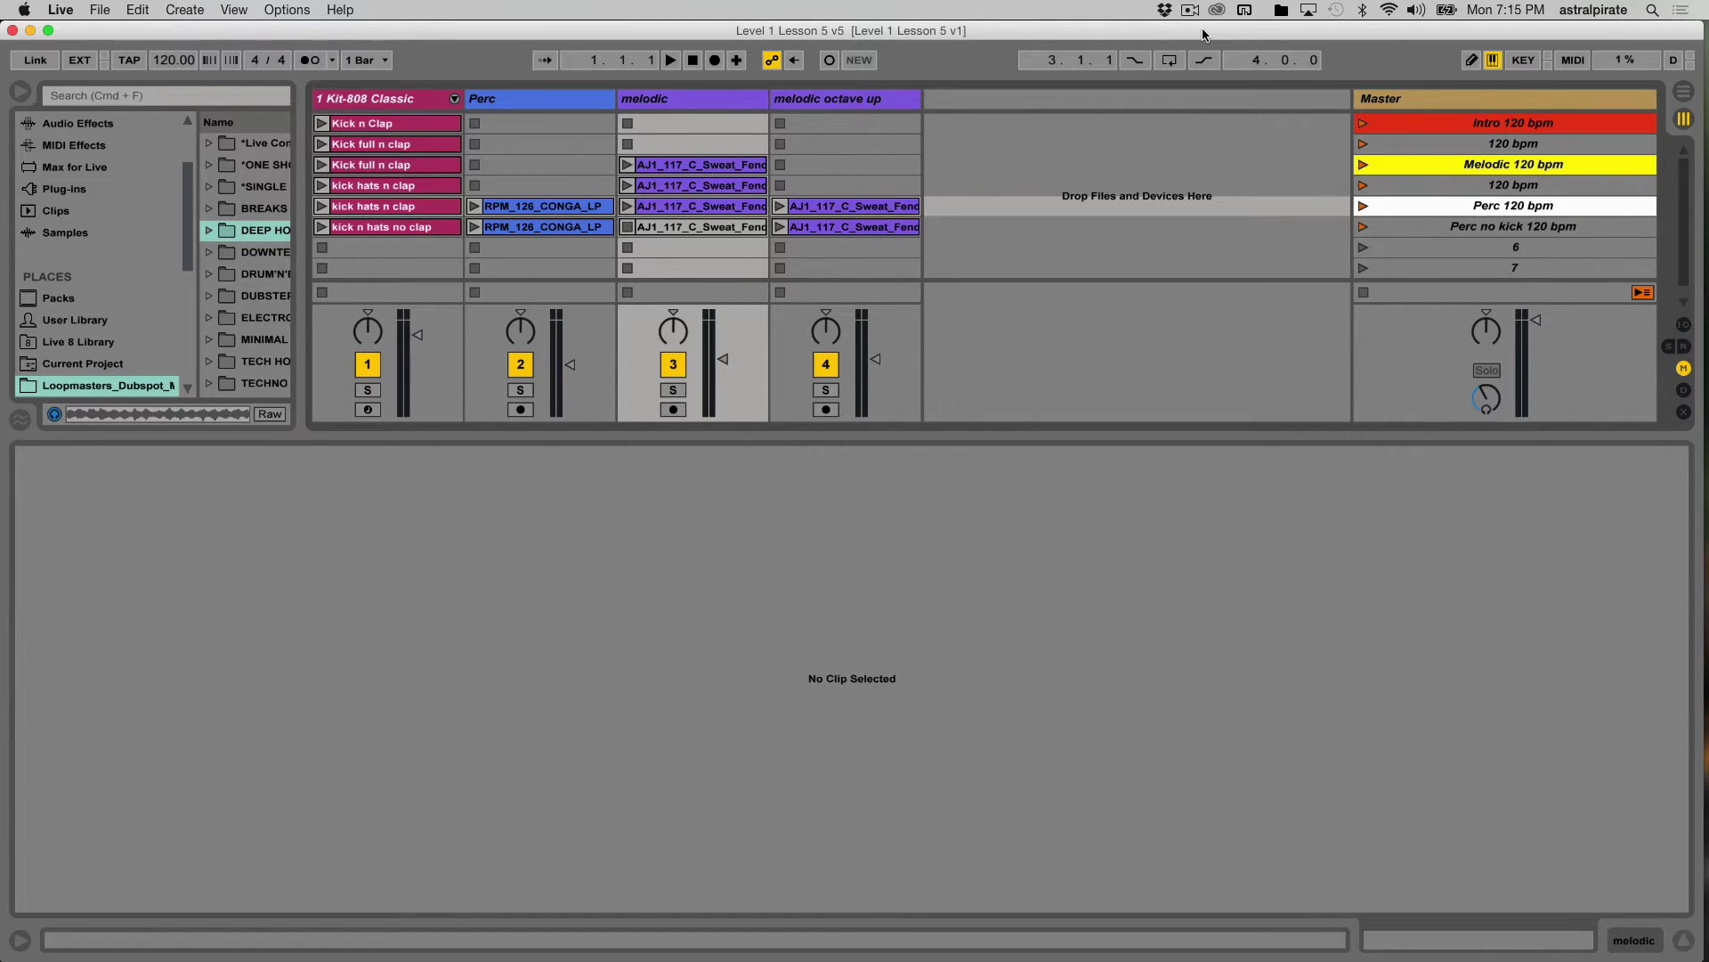
# - Select the 'Intro 120 bpm' scene in the Master column of Session View
pyautogui.click(1410, 122)
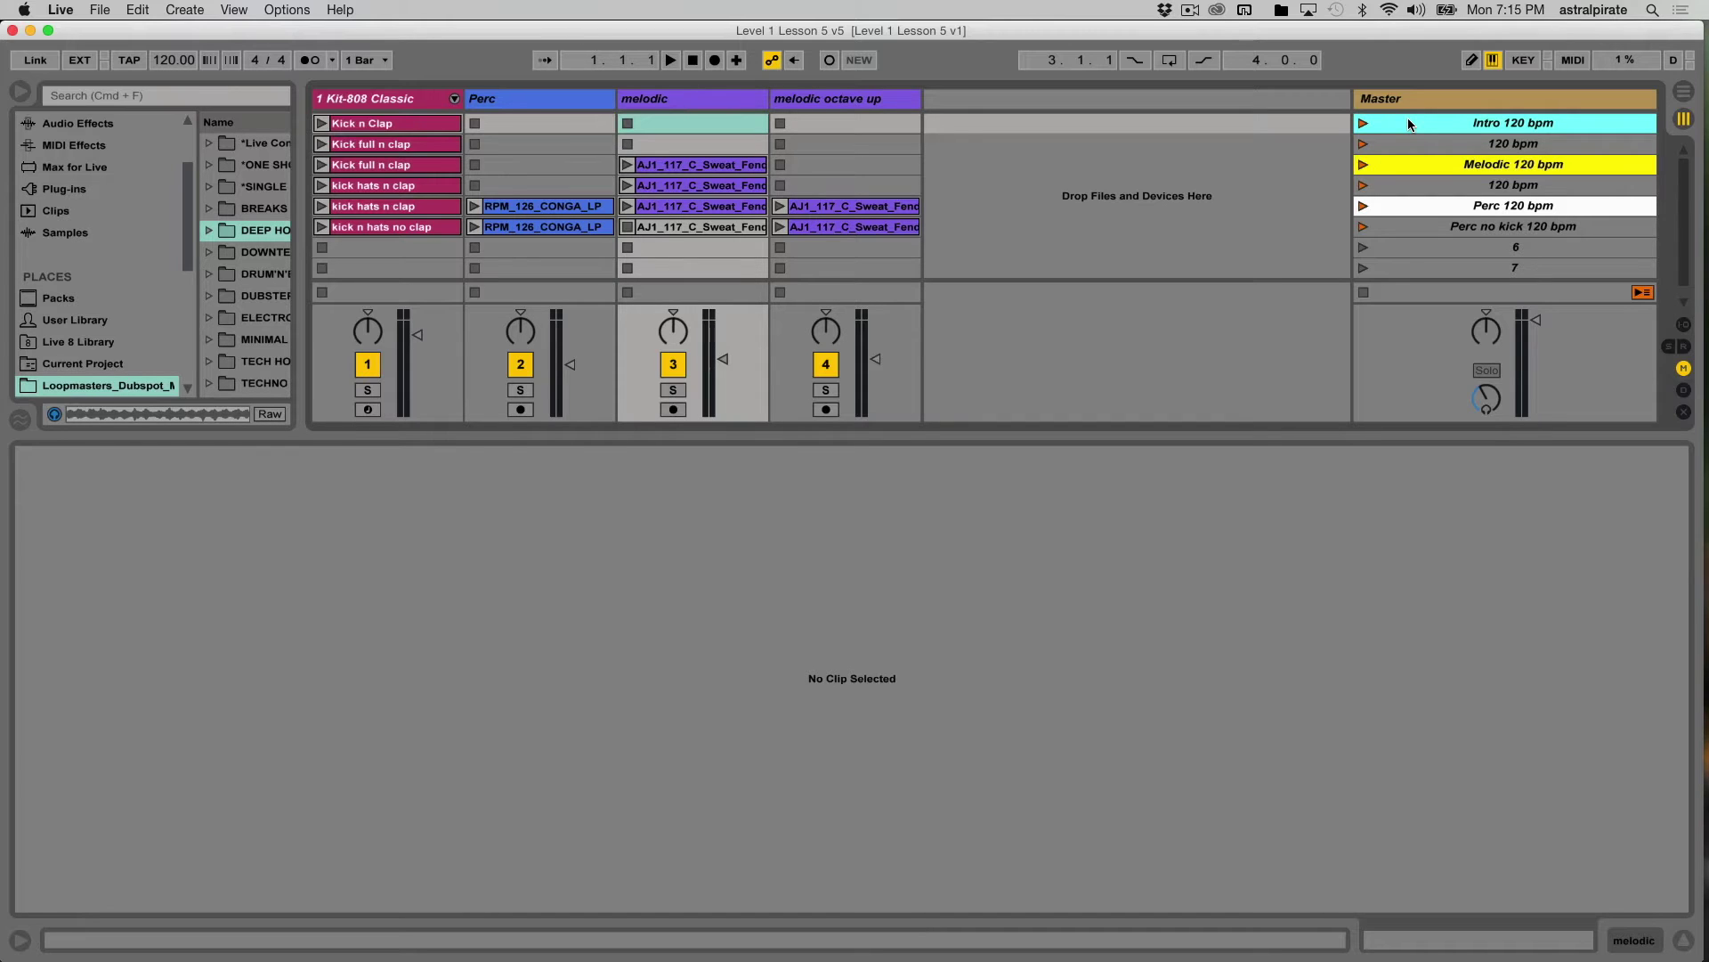
# - Confirm the Arrangement is empty and drag the Session divider down to enlarge the clip grid
pyautogui.press('Tab')
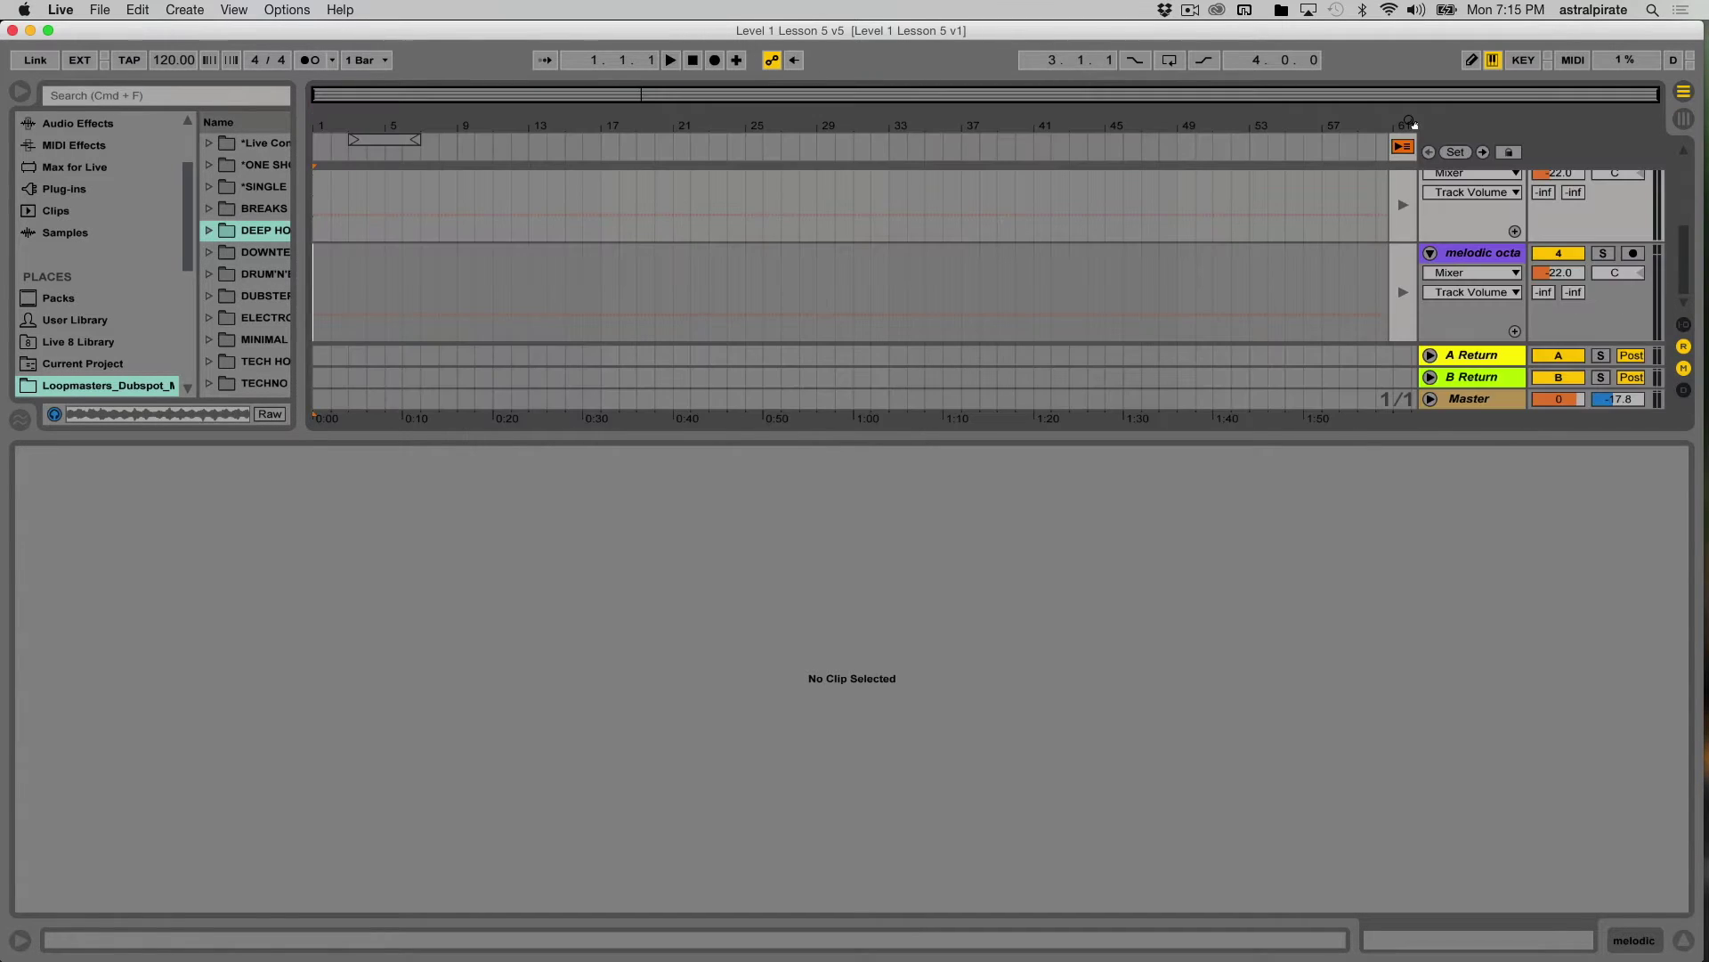
pyautogui.press('Tab')
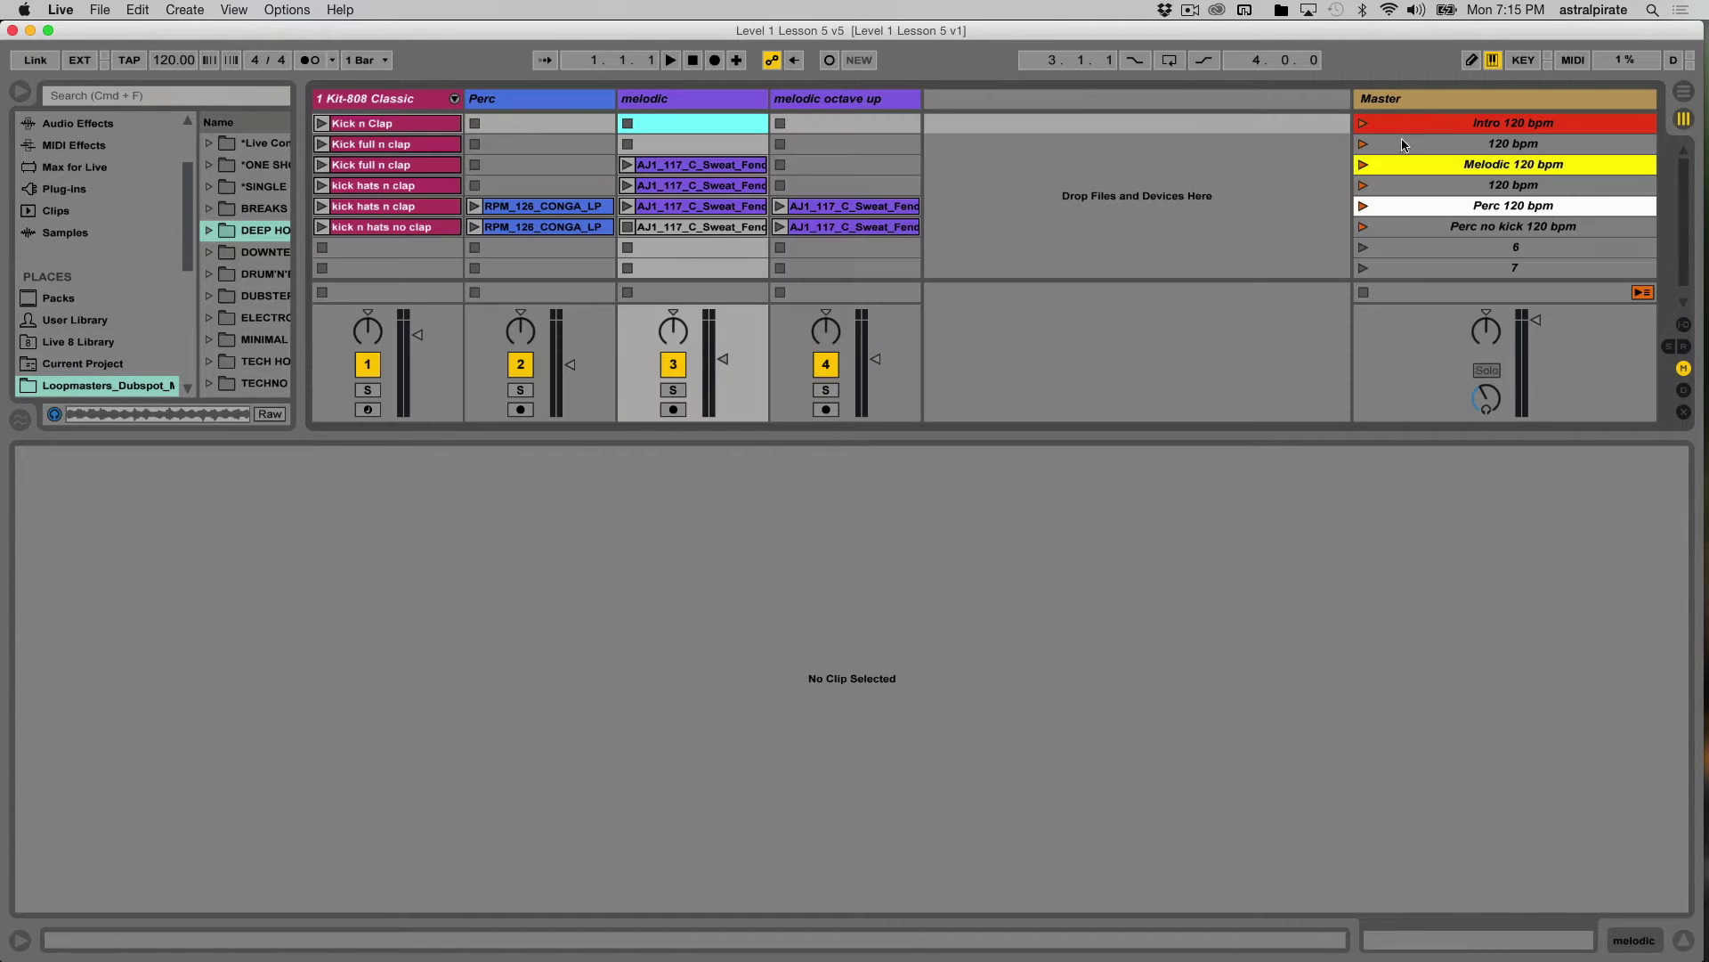
pyautogui.moveTo(1275, 432); pyautogui.dragTo(1279, 730)
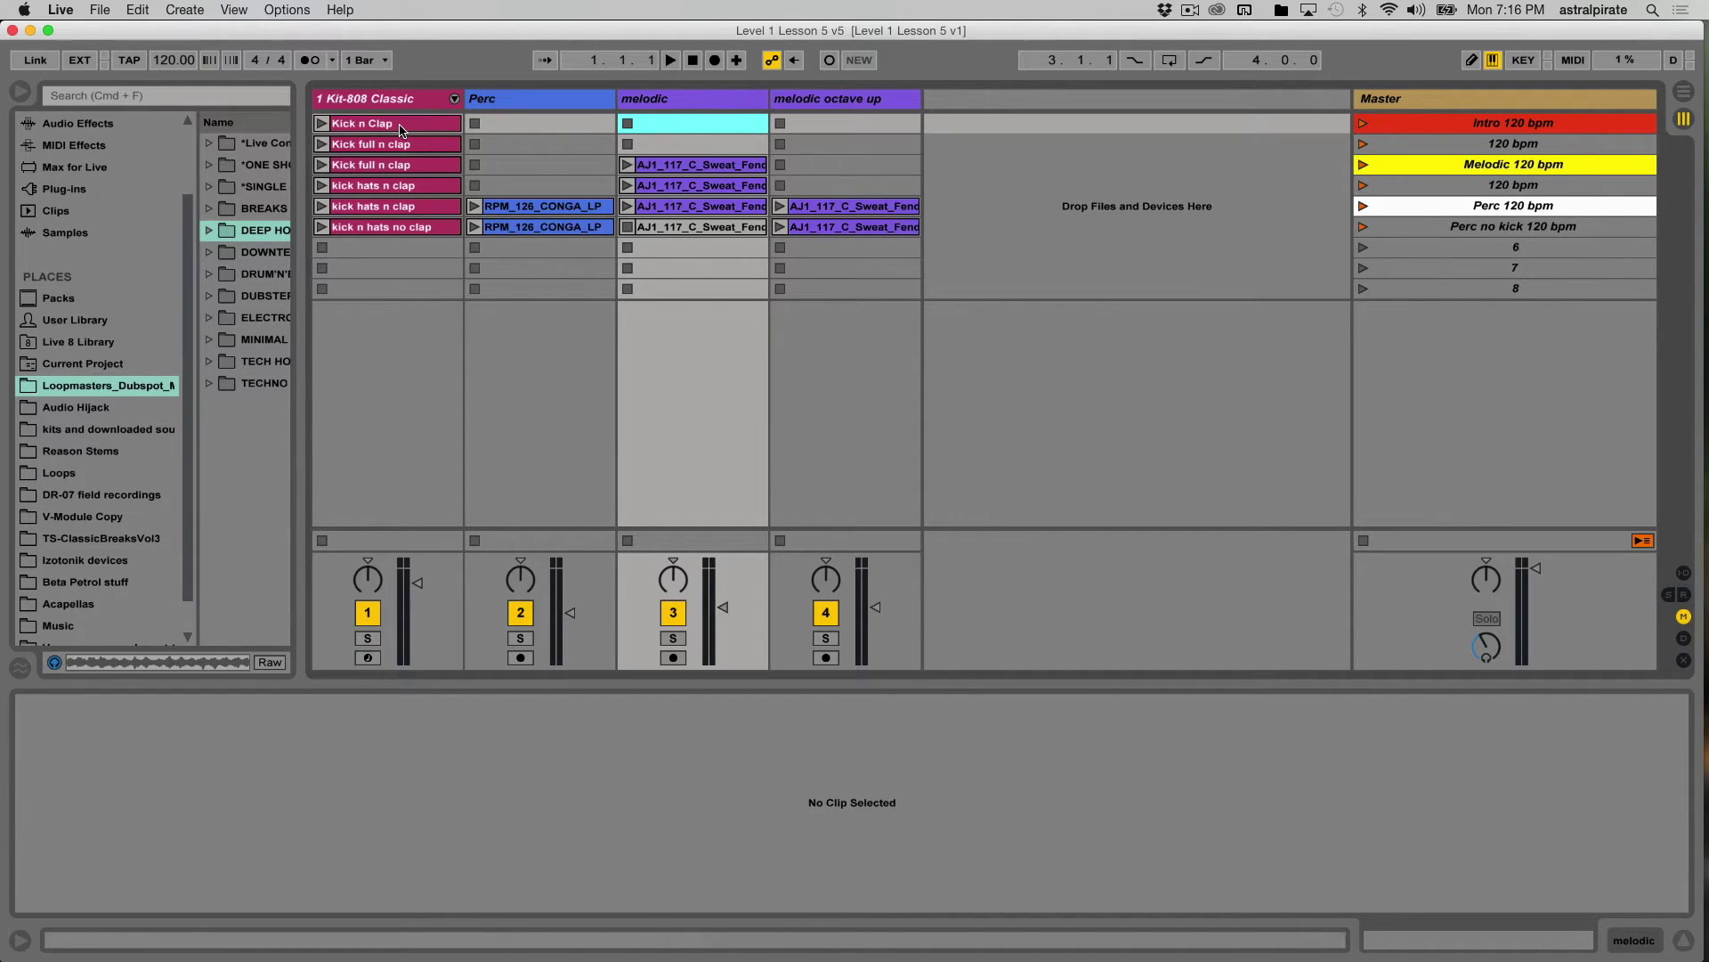
pyautogui.press('Tab')
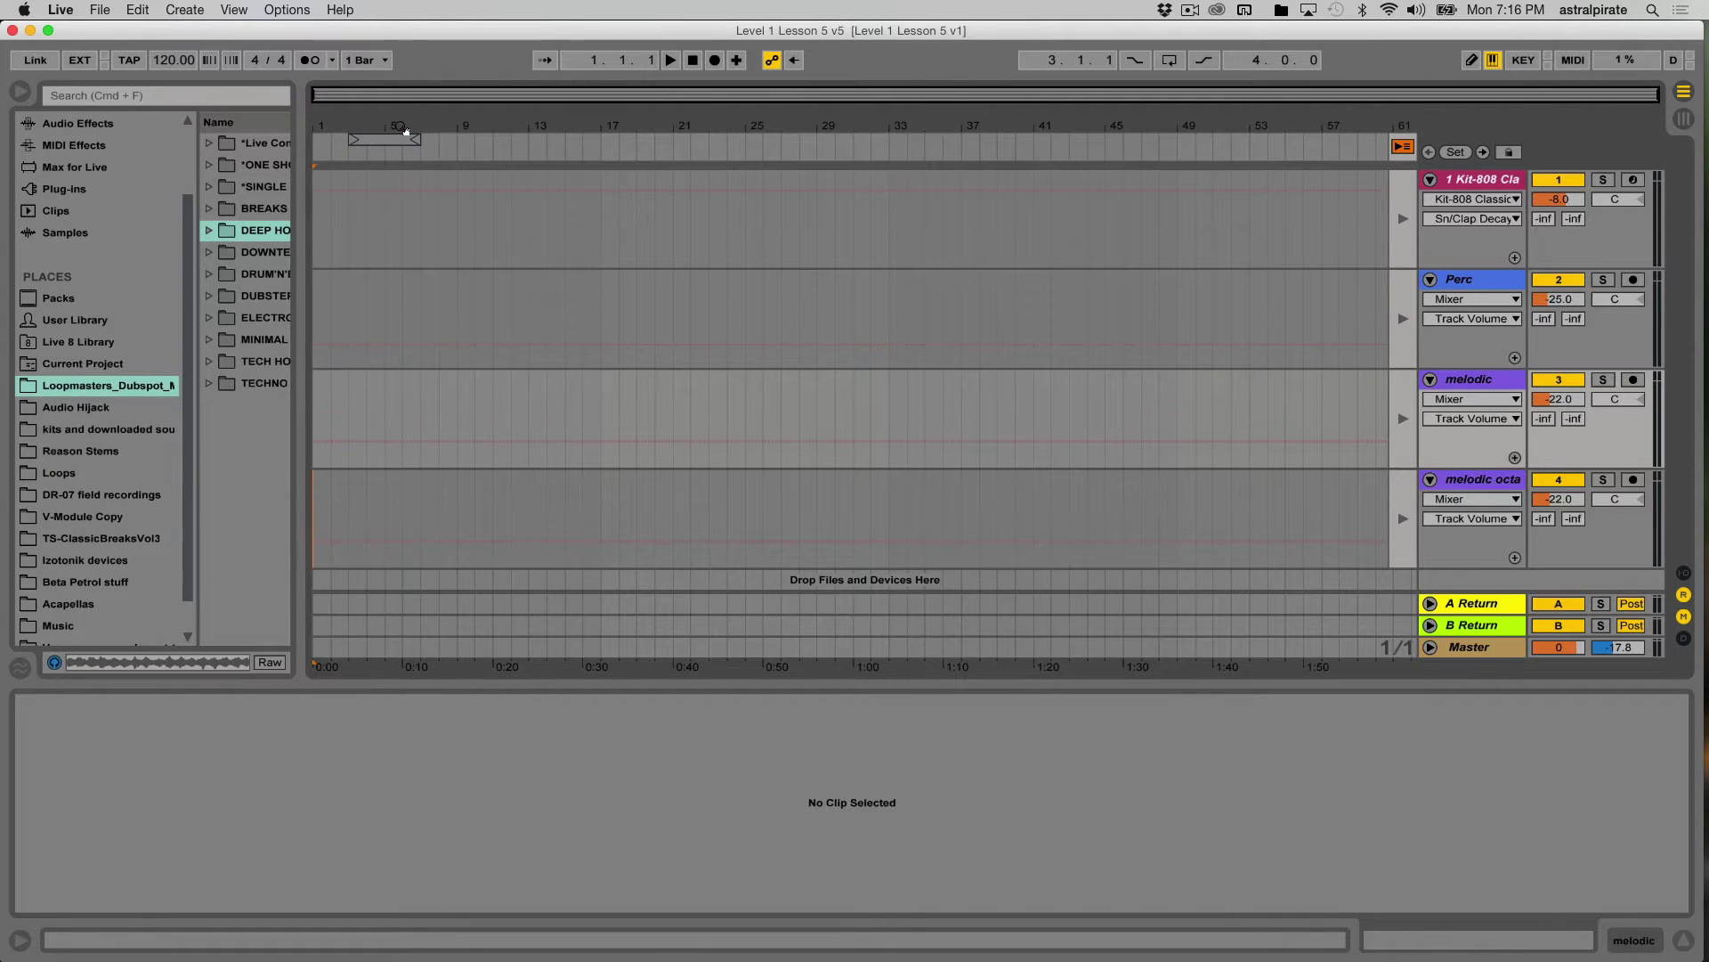
pyautogui.press('Tab')
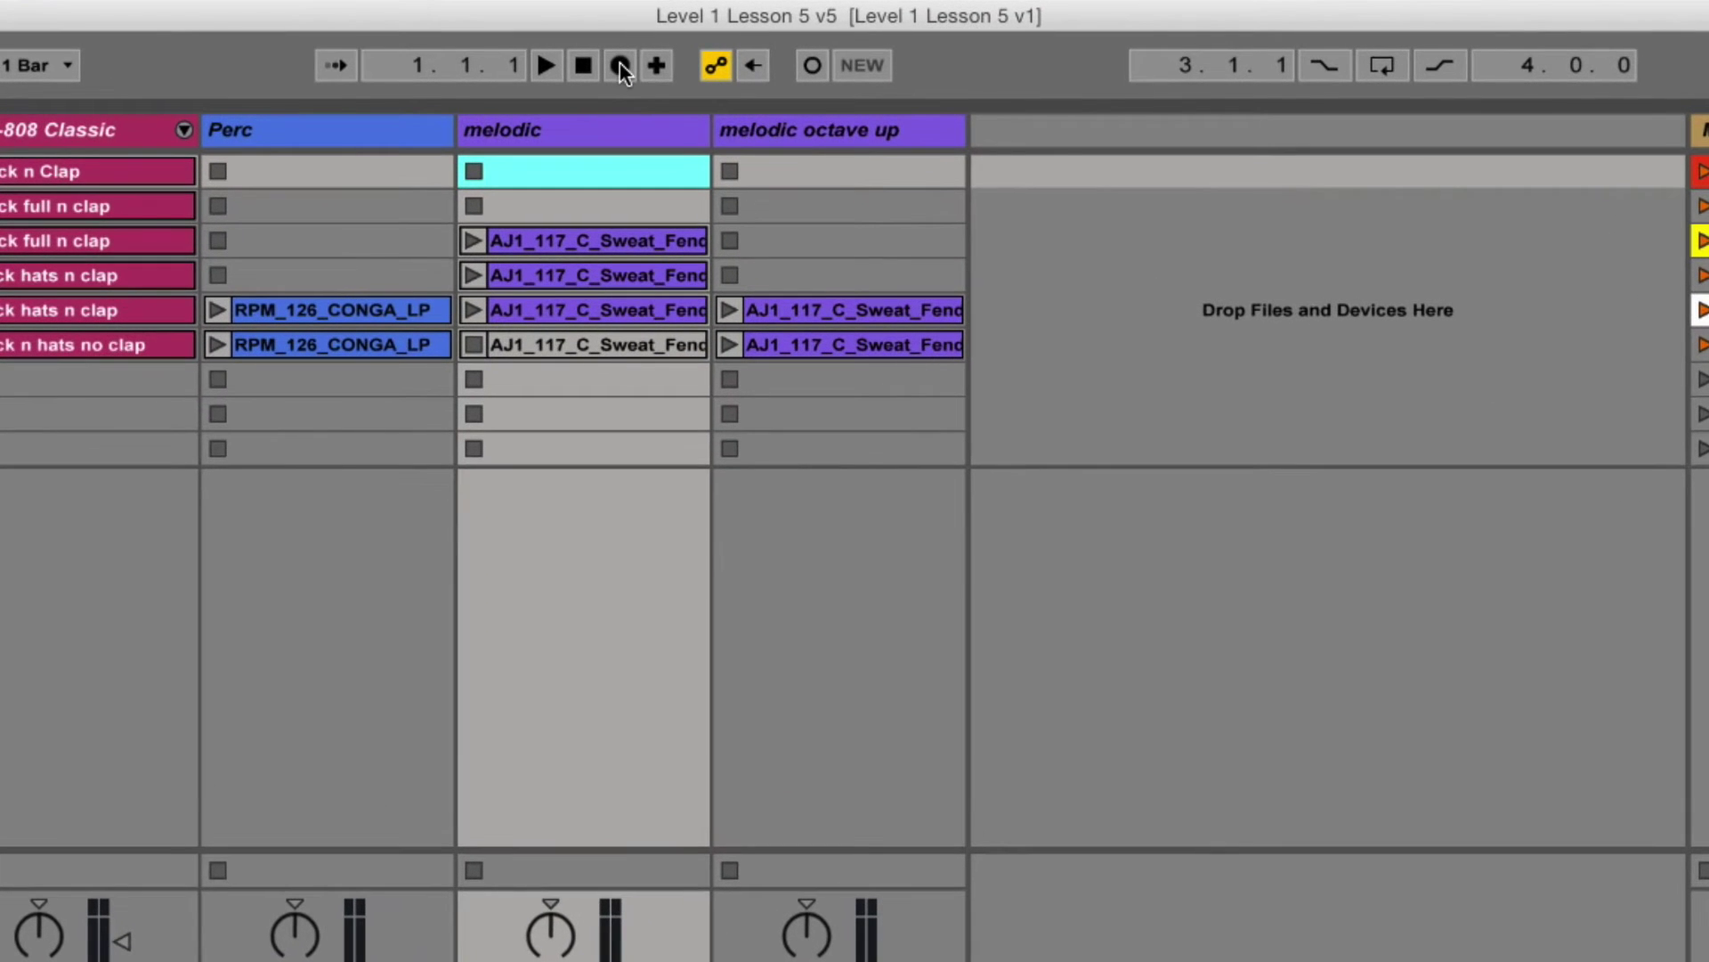
# - Enable 'Start Playback with Record', stop the transport, and arm Arrangement Record
pyautogui.rightClick(620, 64)
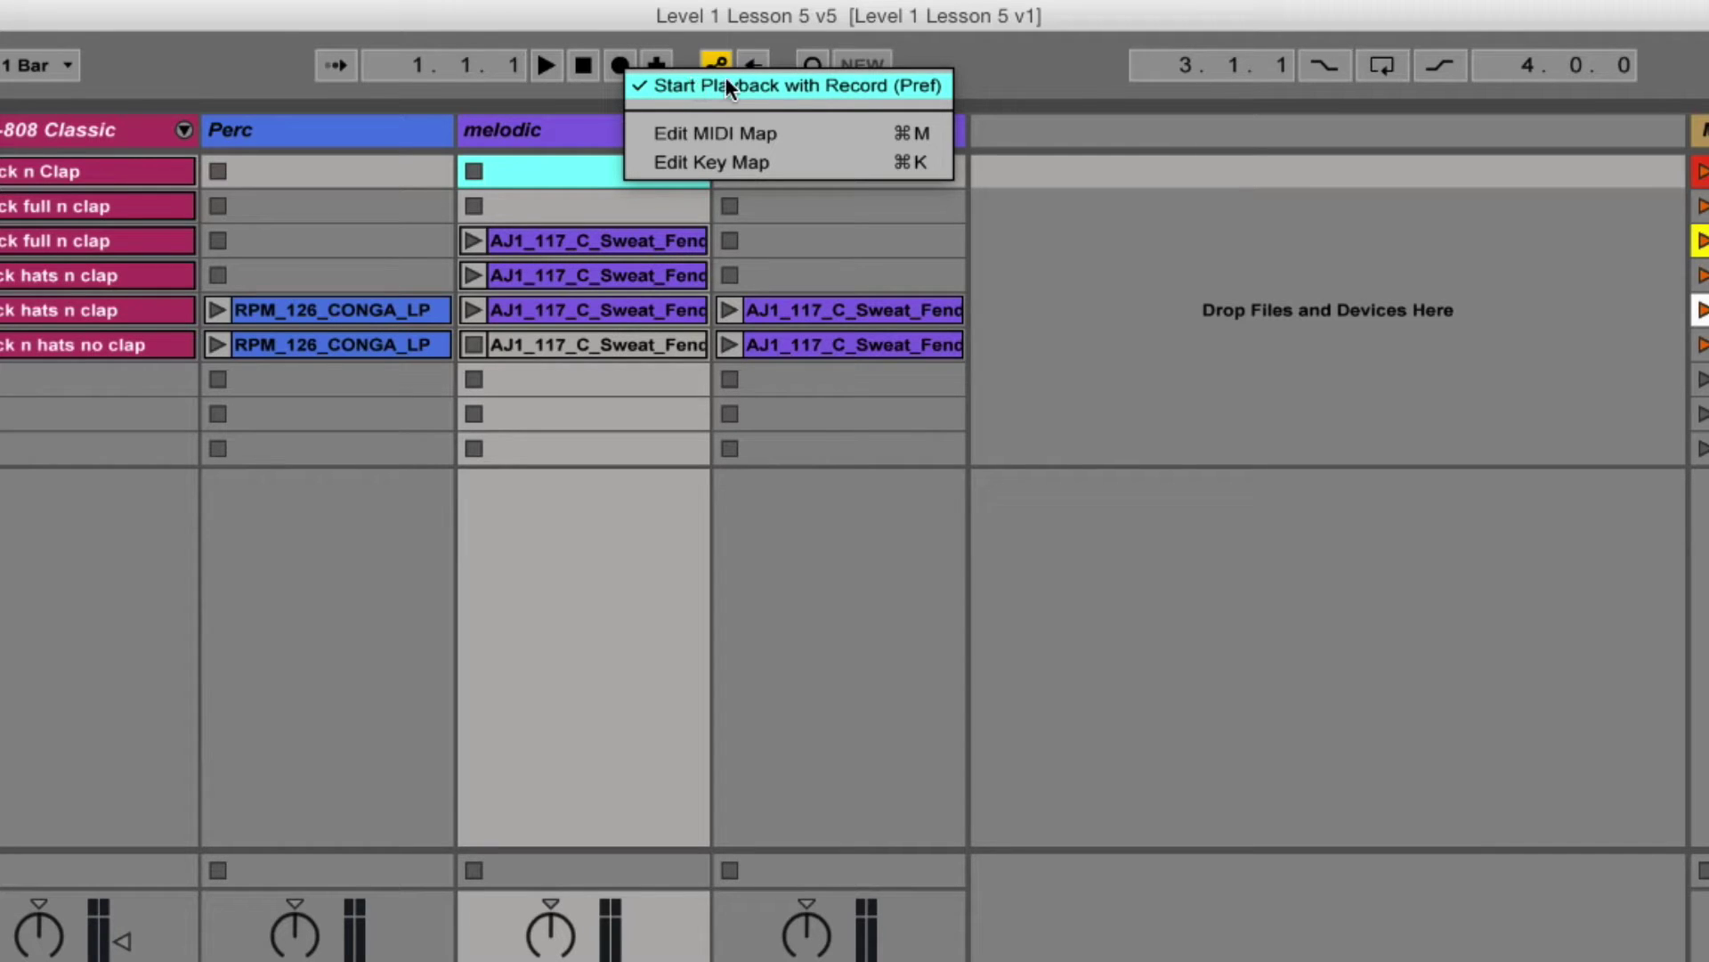
pyautogui.click(803, 85)
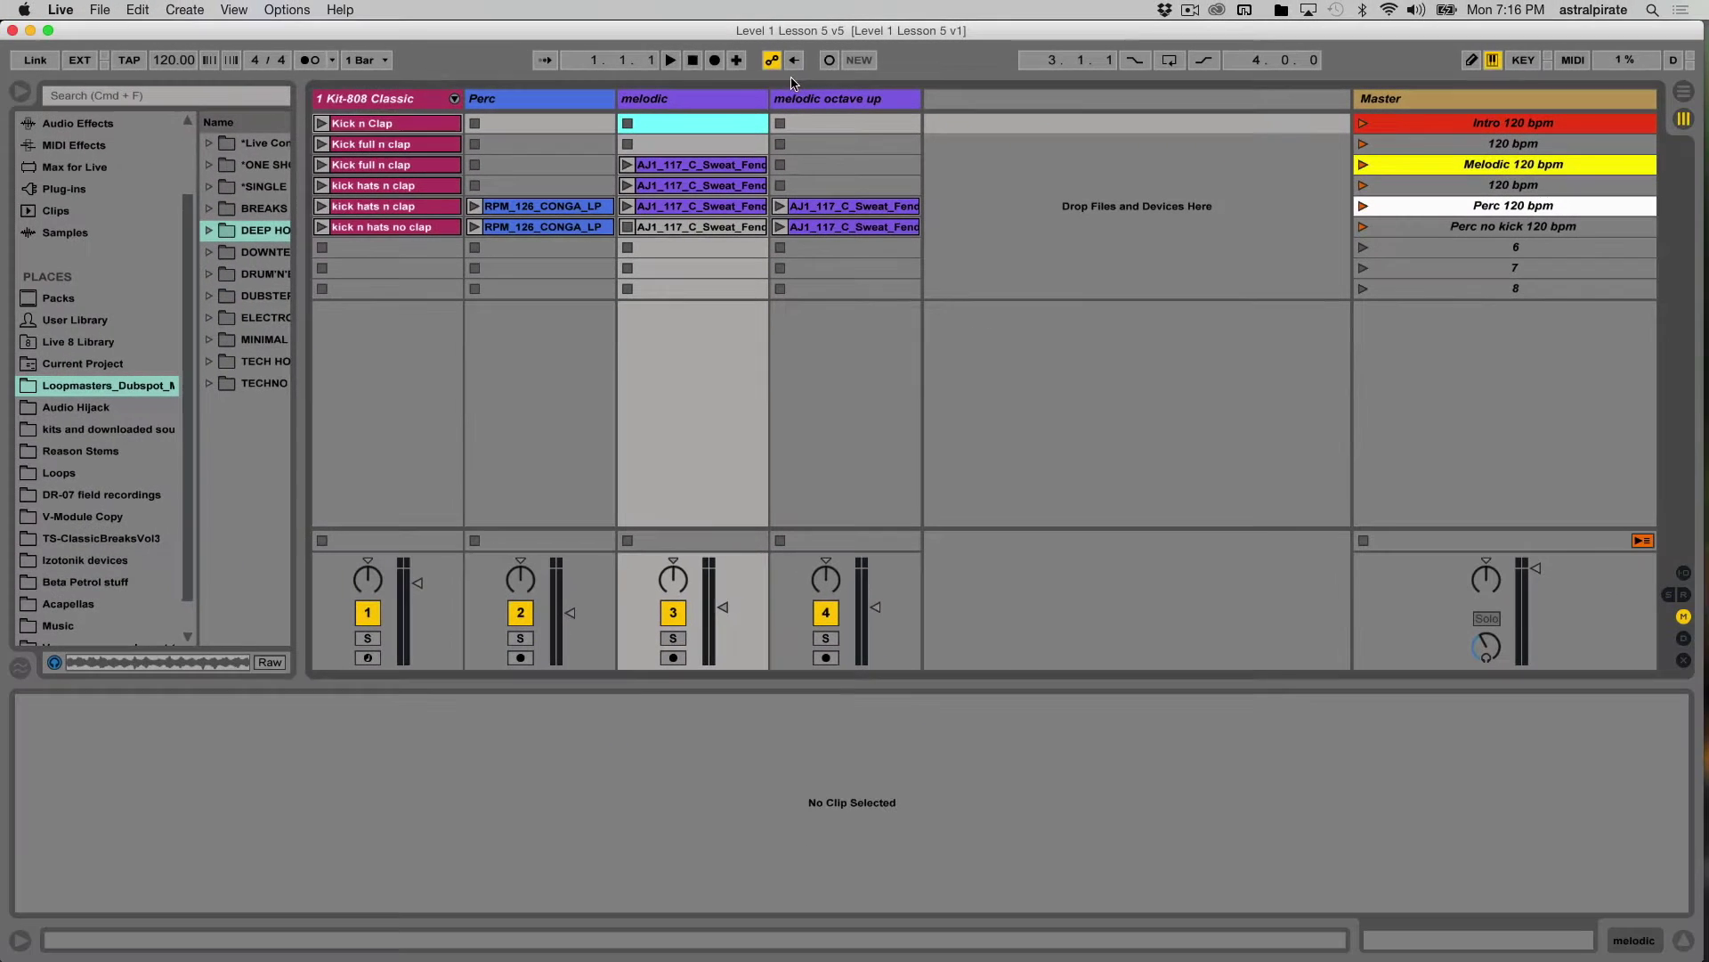
pyautogui.click(715, 60)
pyautogui.rightClick(716, 64)
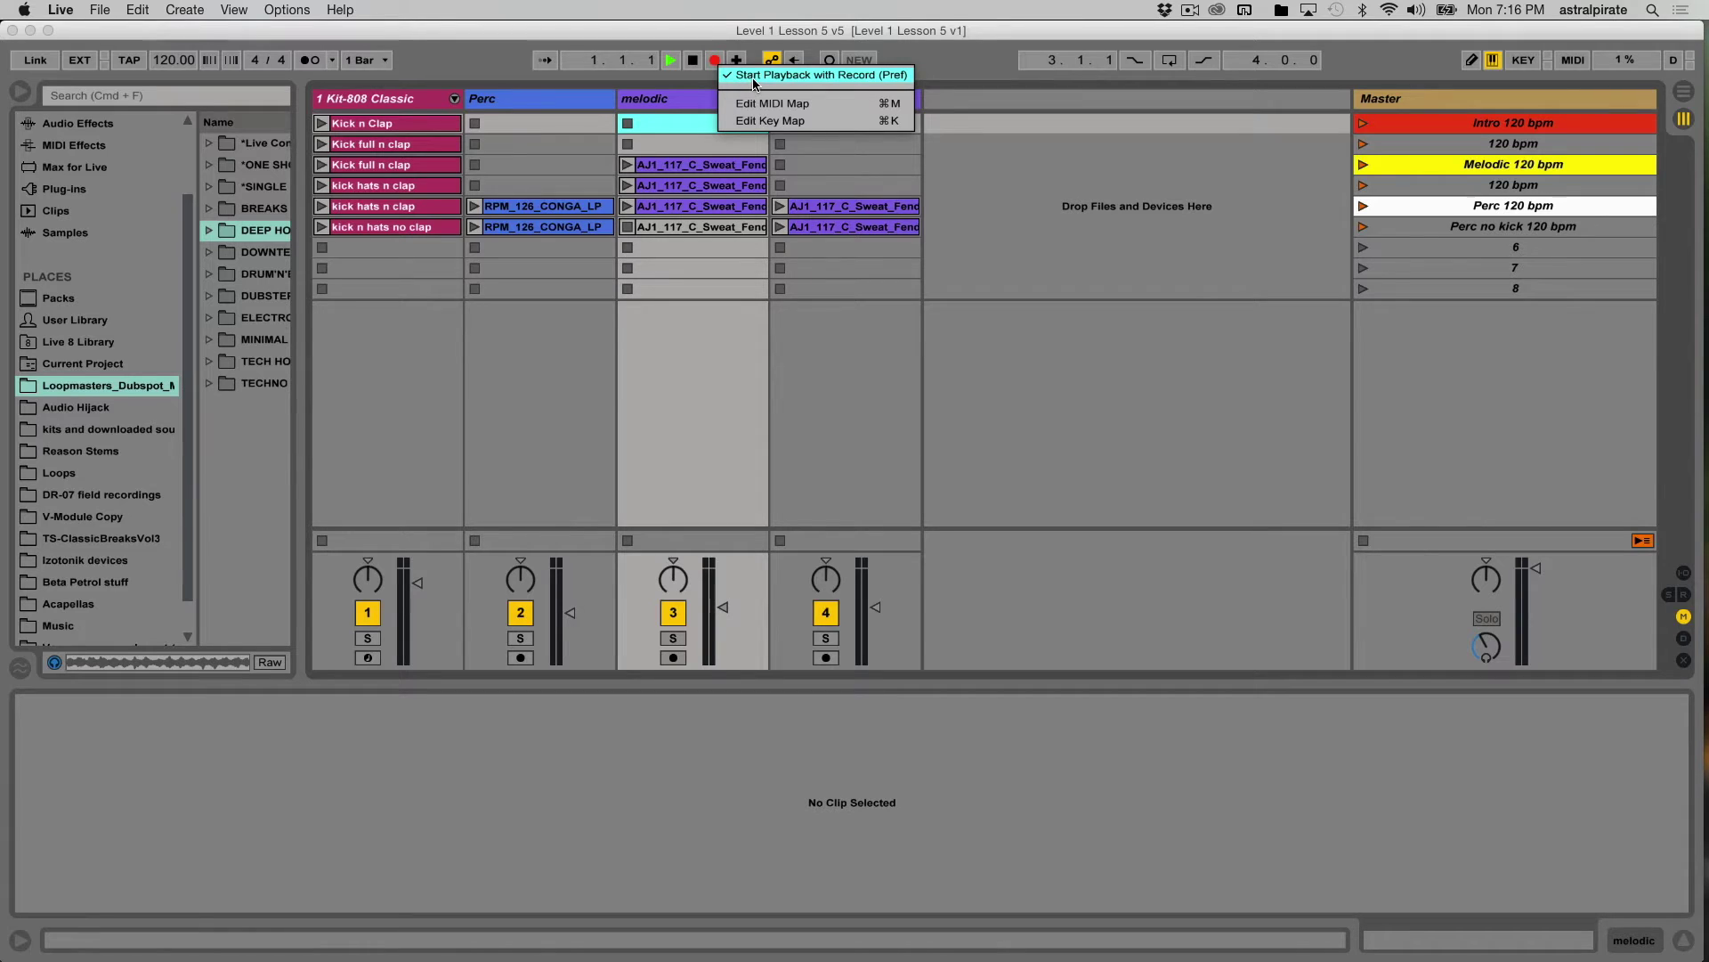
pyautogui.click(752, 79)
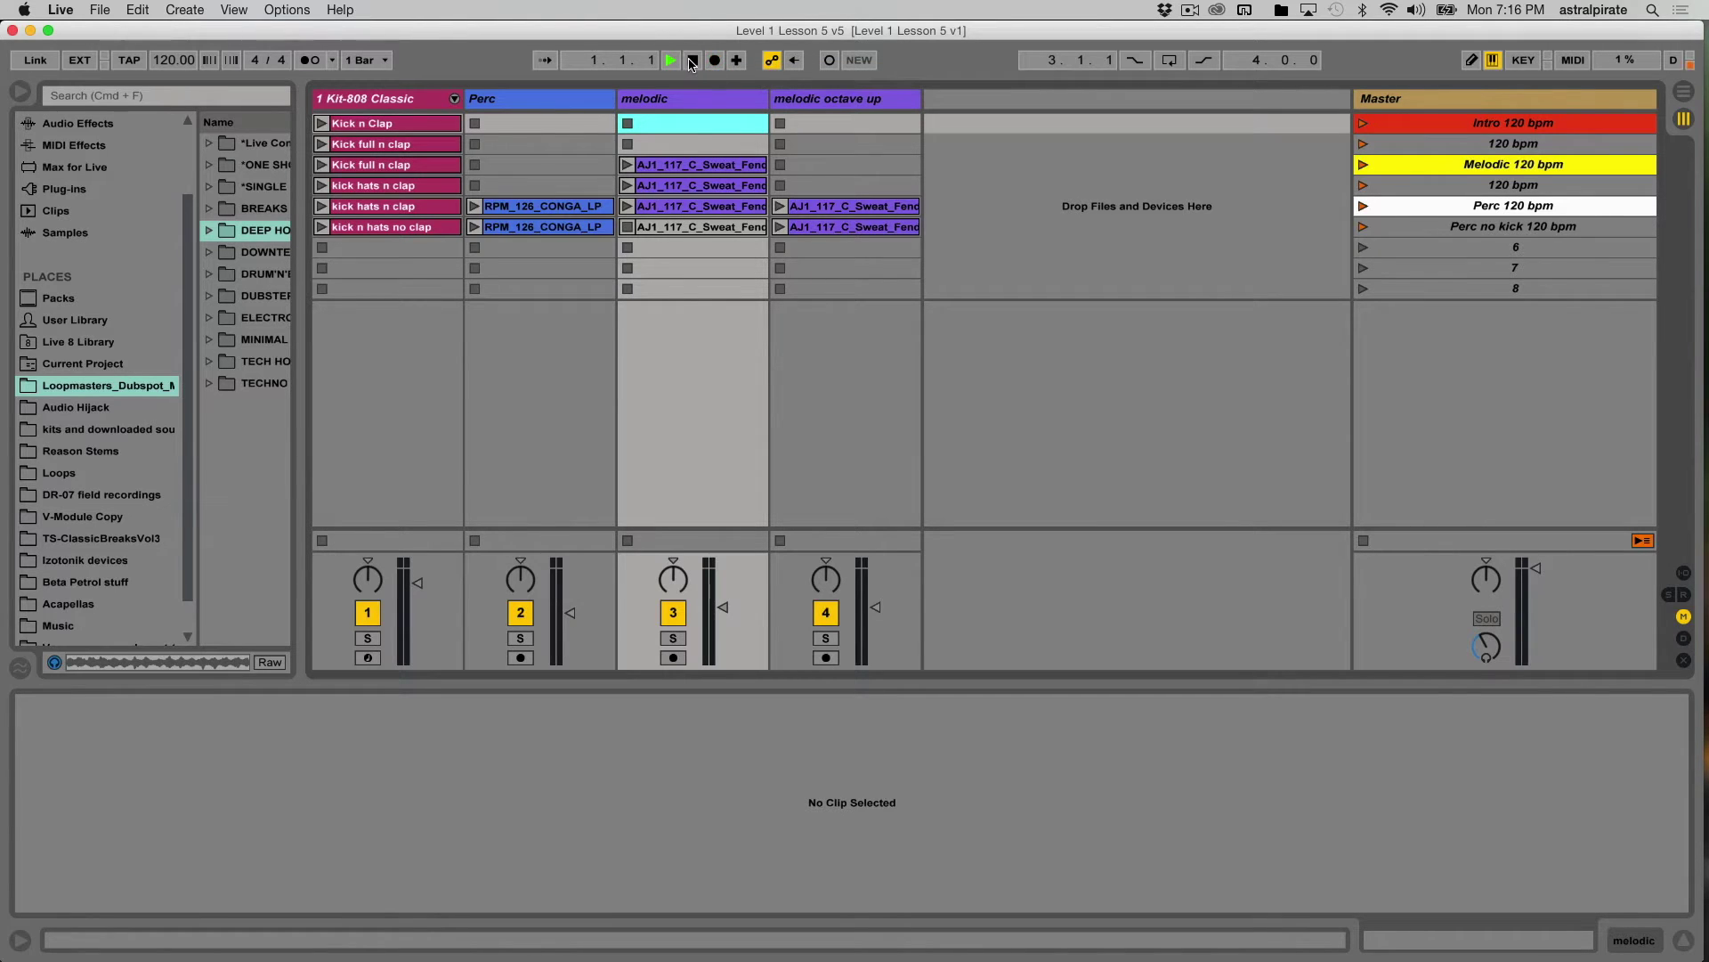
pyautogui.press('space')
pyautogui.click(715, 60)
# - Select and launch the 'Intro 120 bpm' scene to start recording the performance
pyautogui.click(1397, 128)
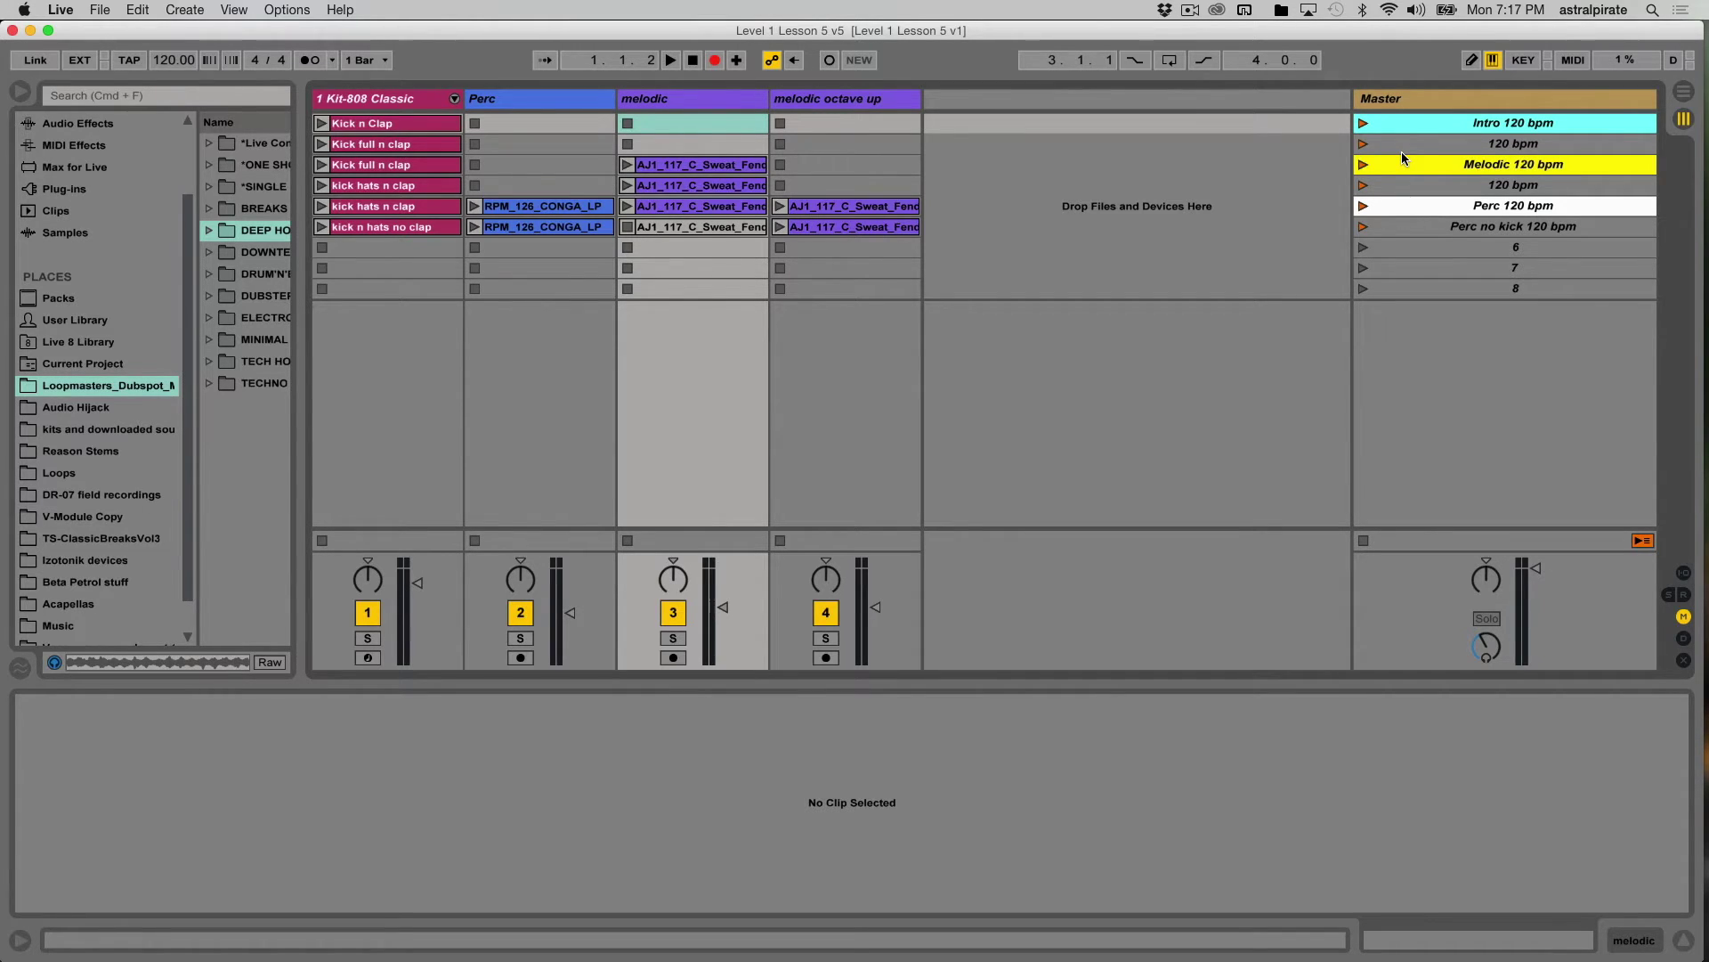
pyautogui.click(1365, 125)
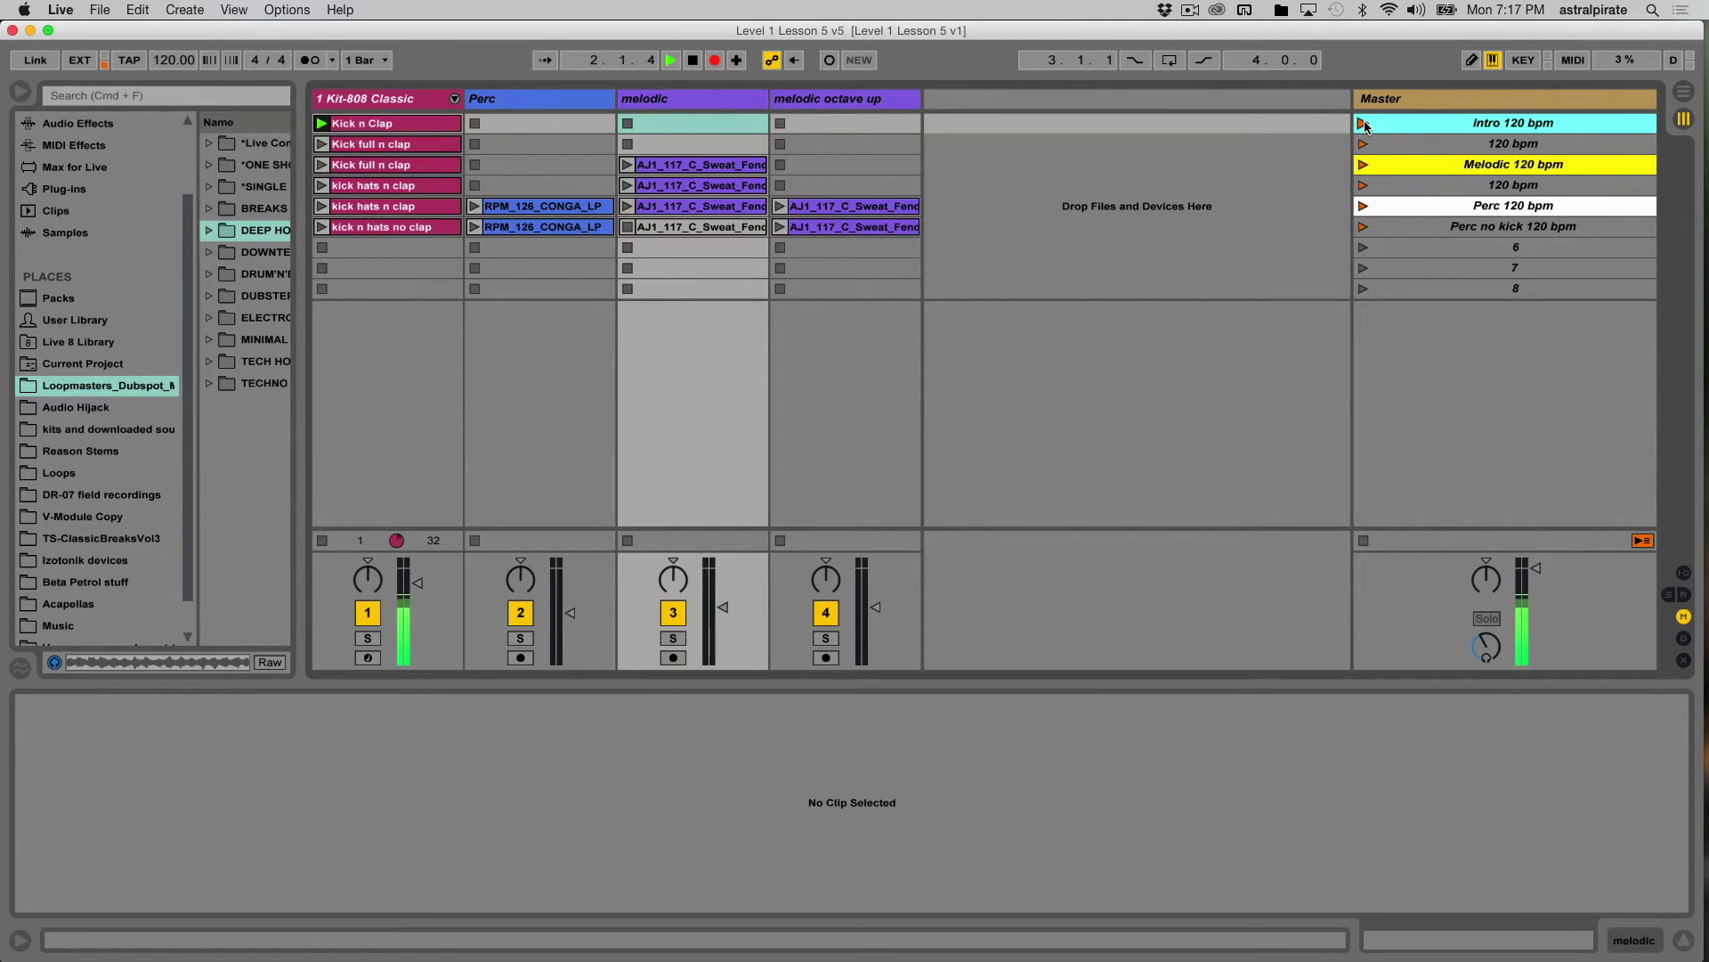
# - Check the recording in the Arrangement, then launch the 120 bpm scene
pyautogui.press('Tab')
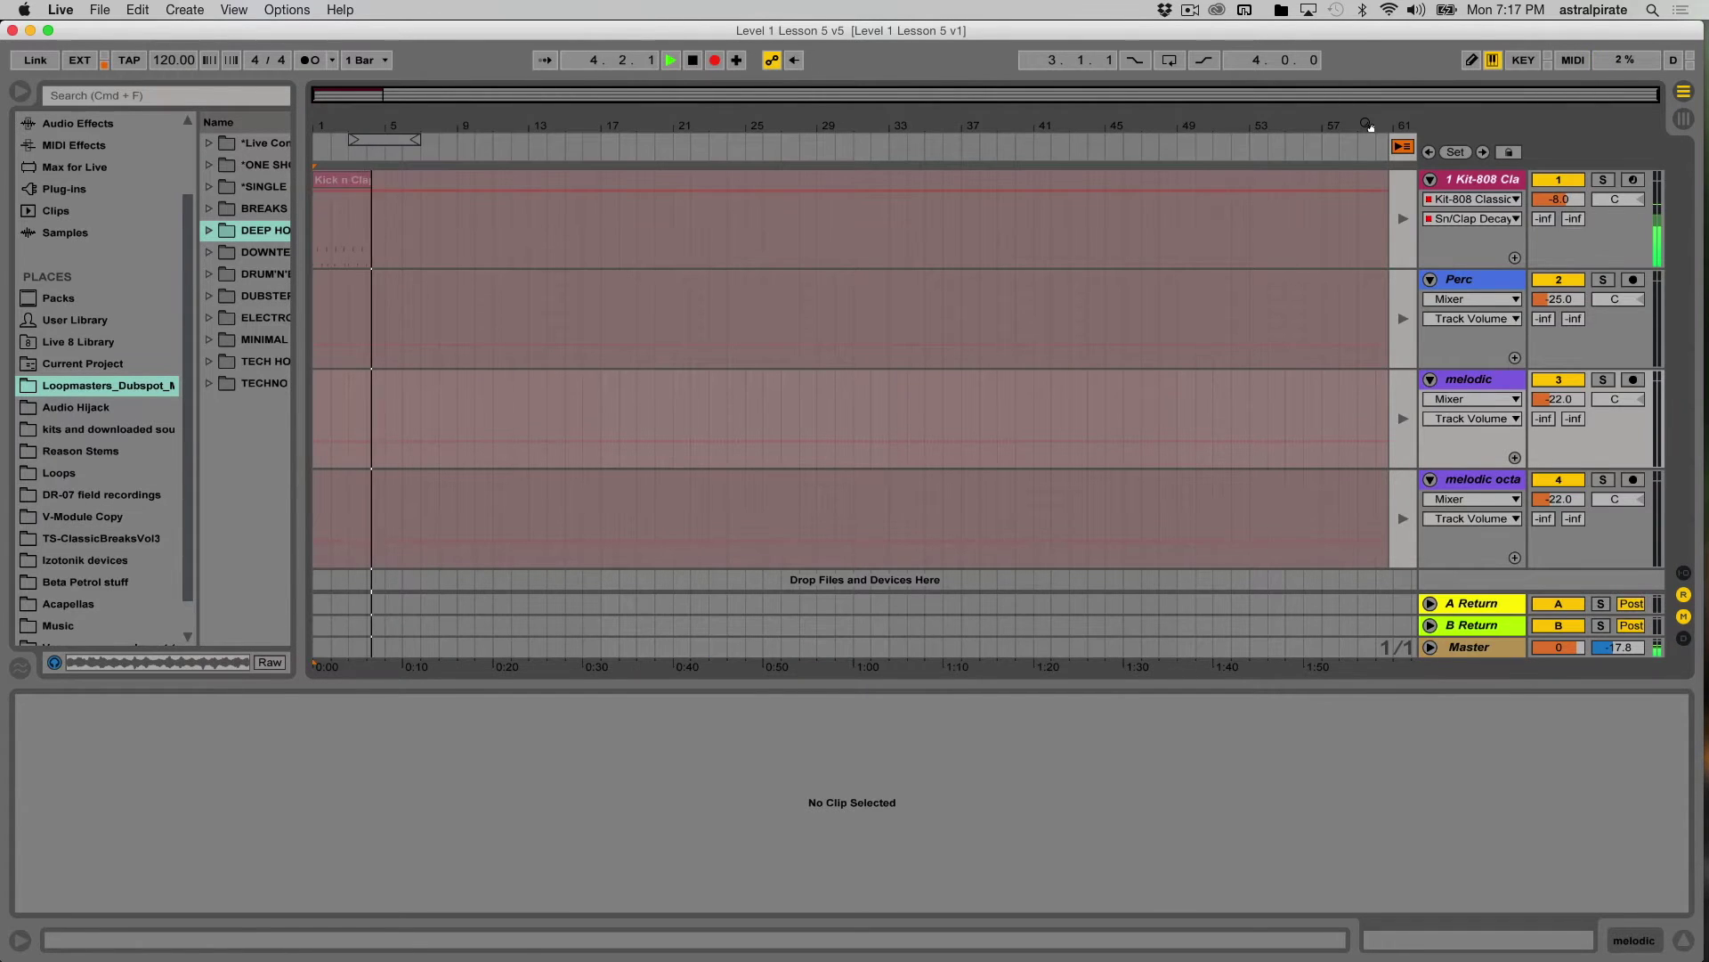
pyautogui.press('Tab')
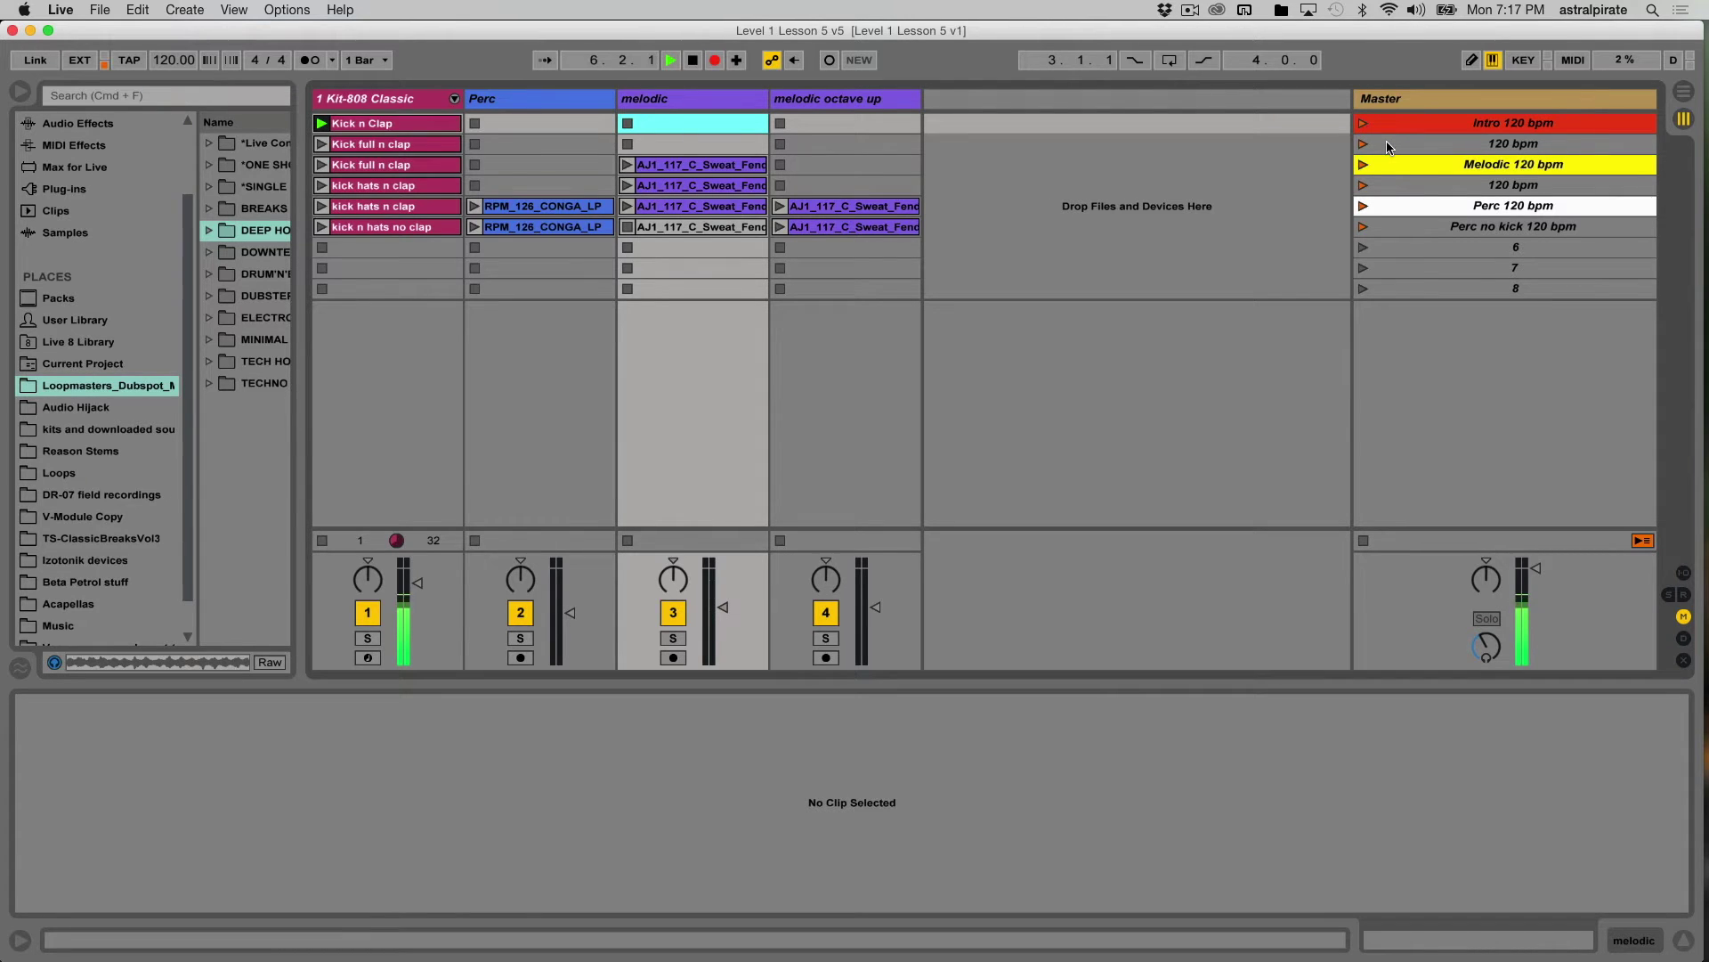
pyautogui.click(1387, 147)
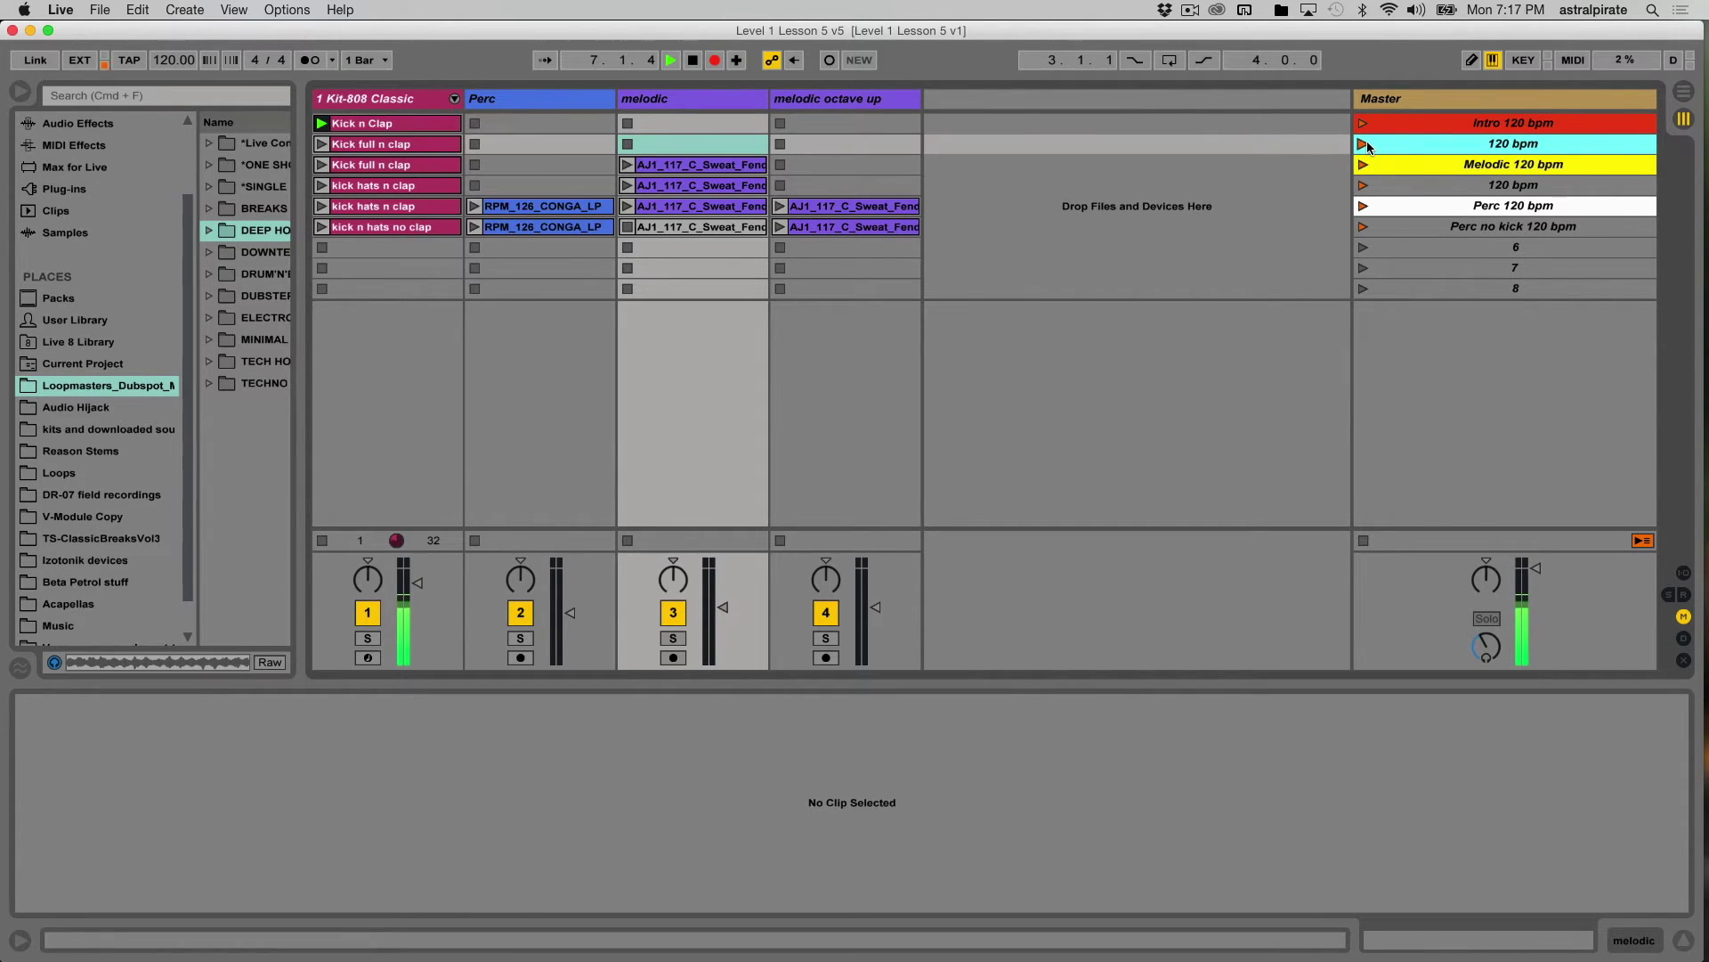
pyautogui.click(1363, 144)
# - Launch the Melodic 120 bpm scene, recheck the Arrangement, and select the second 120 bpm scene
pyautogui.click(1389, 165)
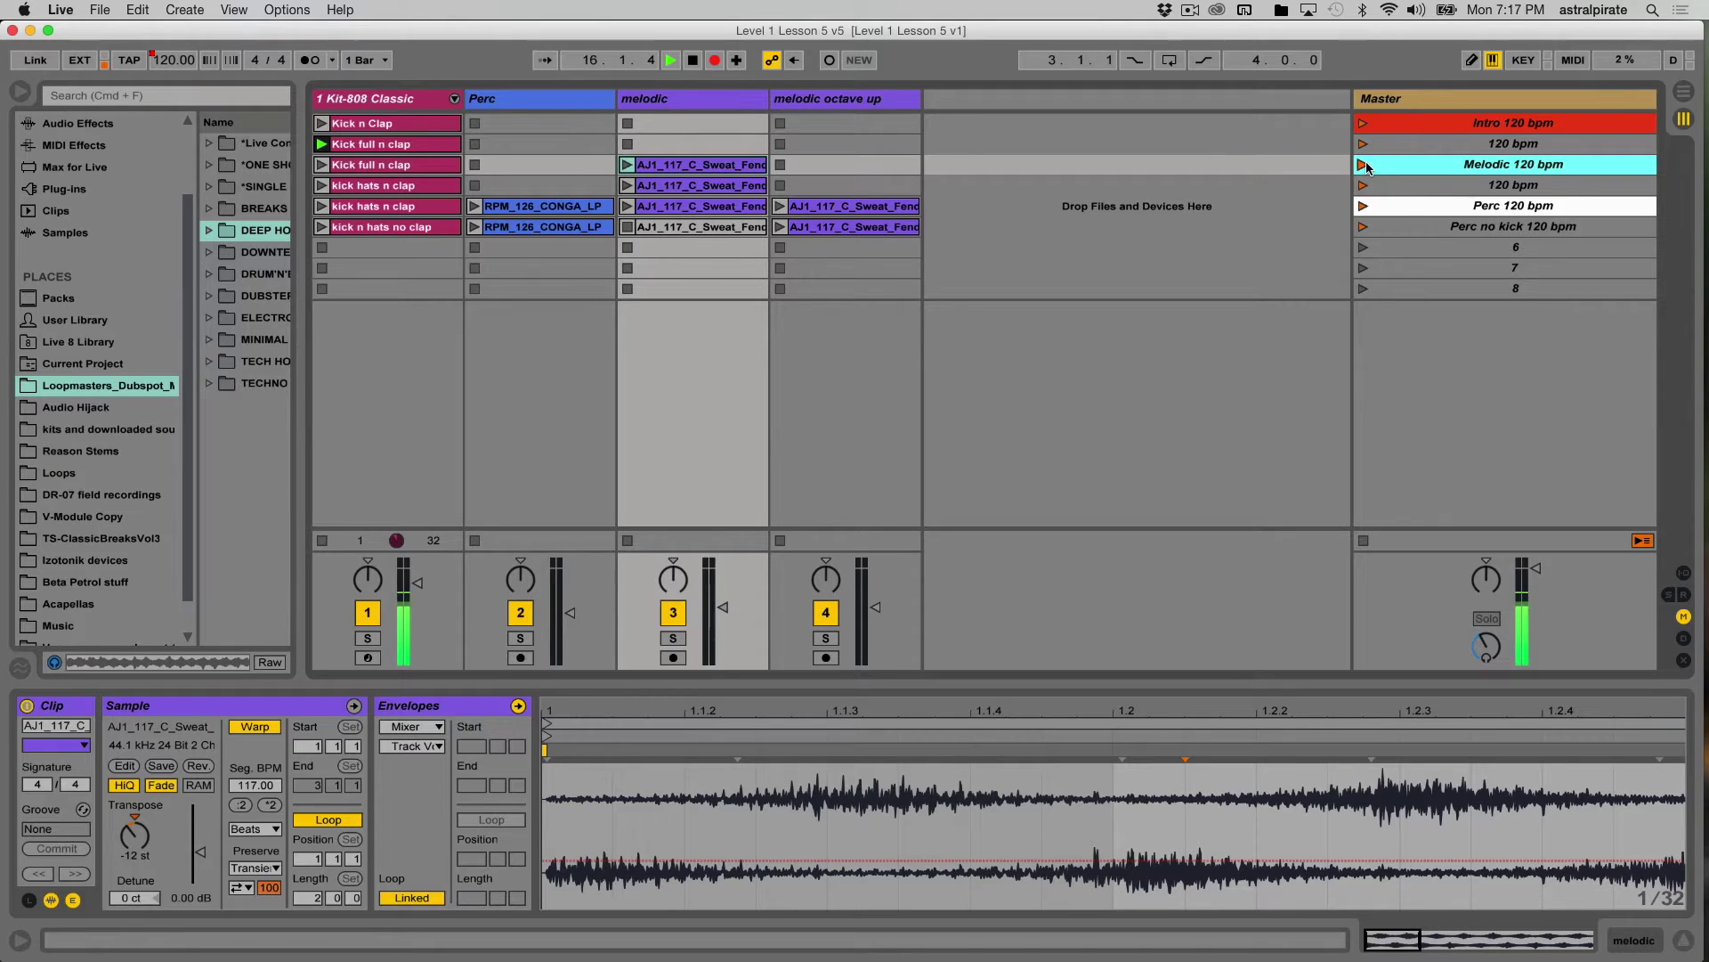
pyautogui.click(1363, 165)
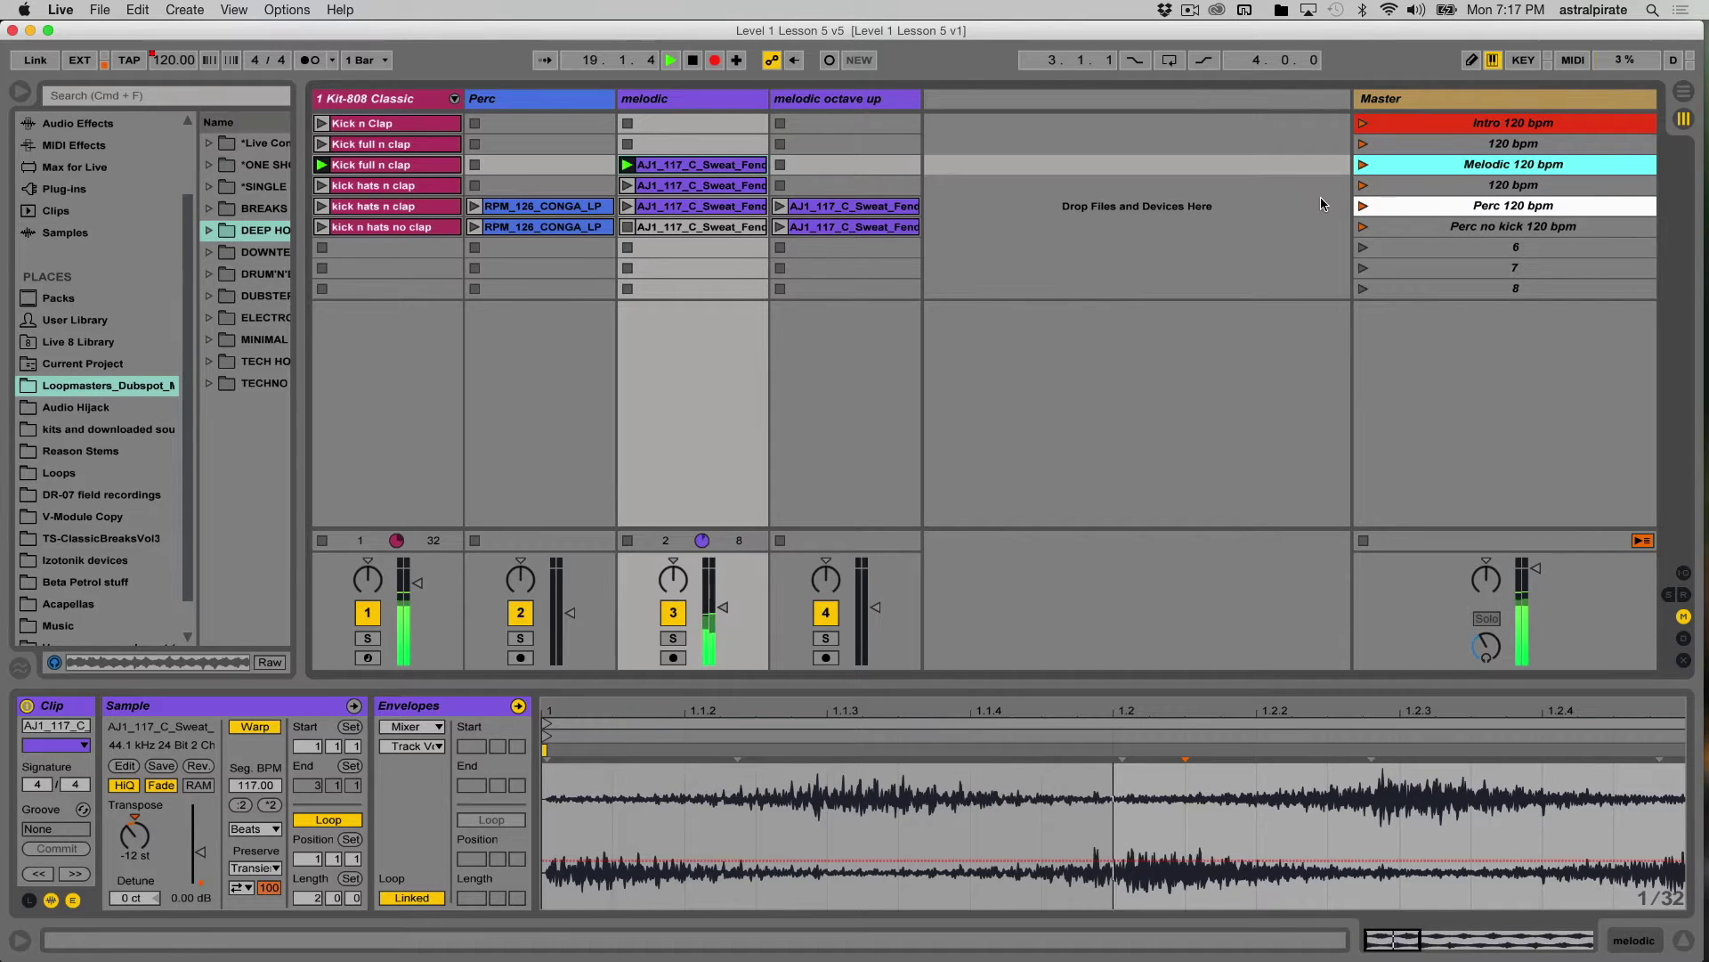
pyautogui.press('Tab')
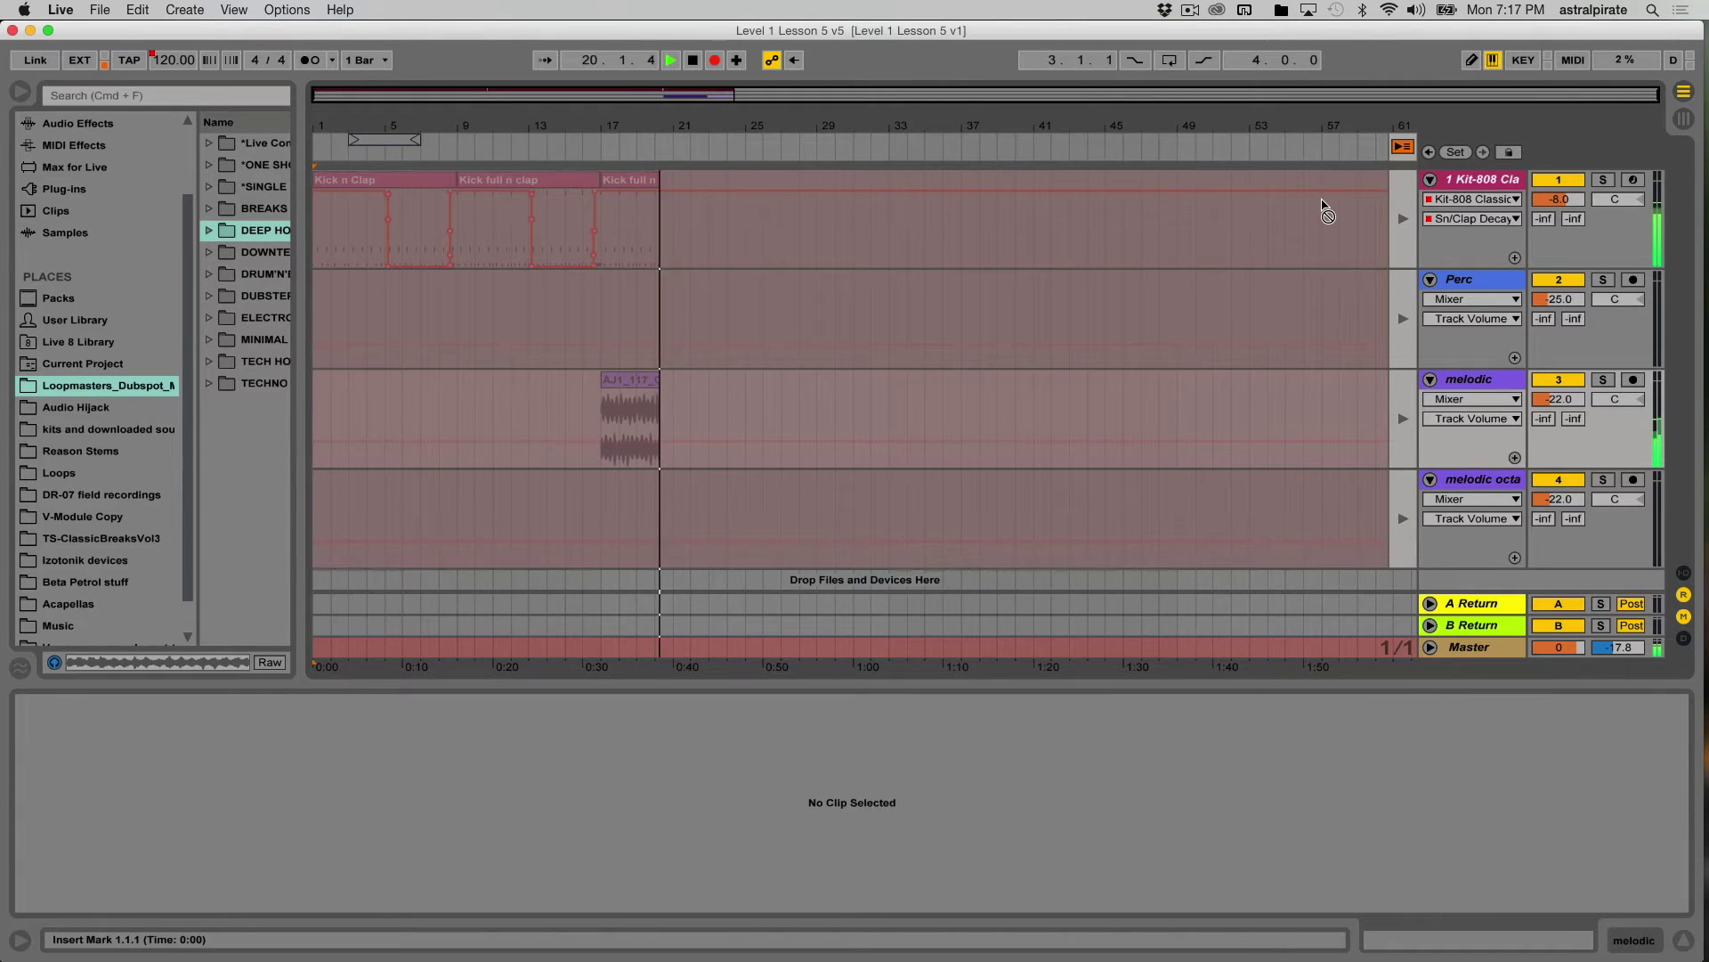
pyautogui.press('Tab')
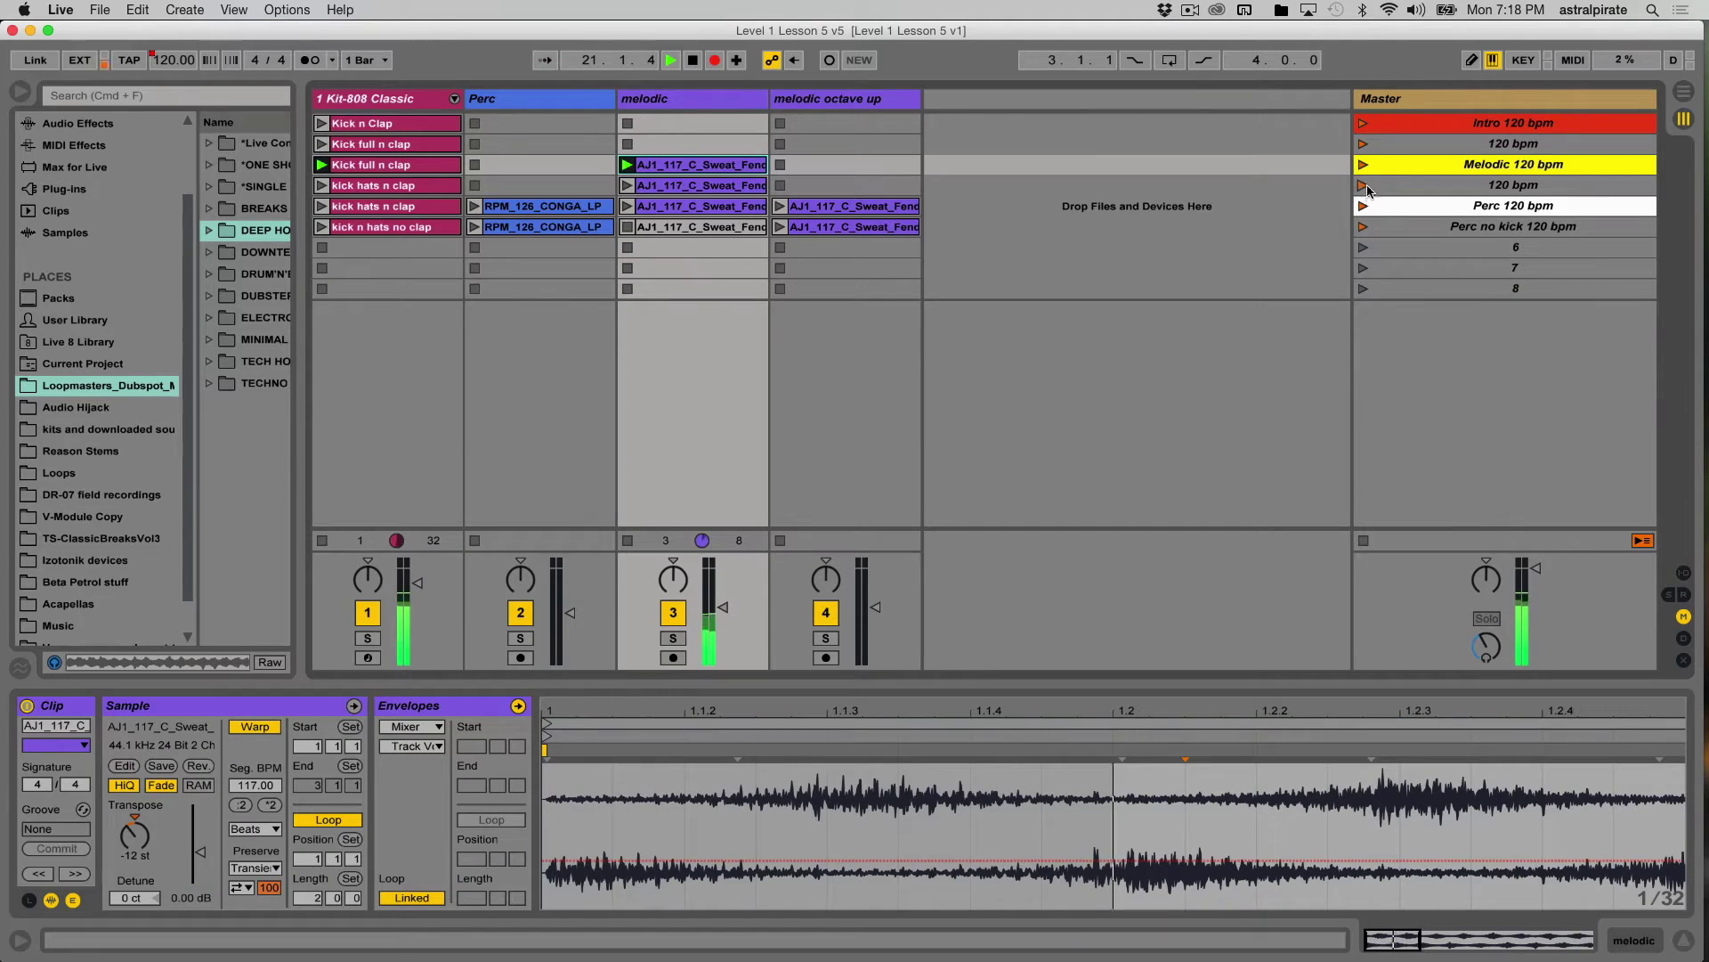
pyautogui.click(1407, 185)
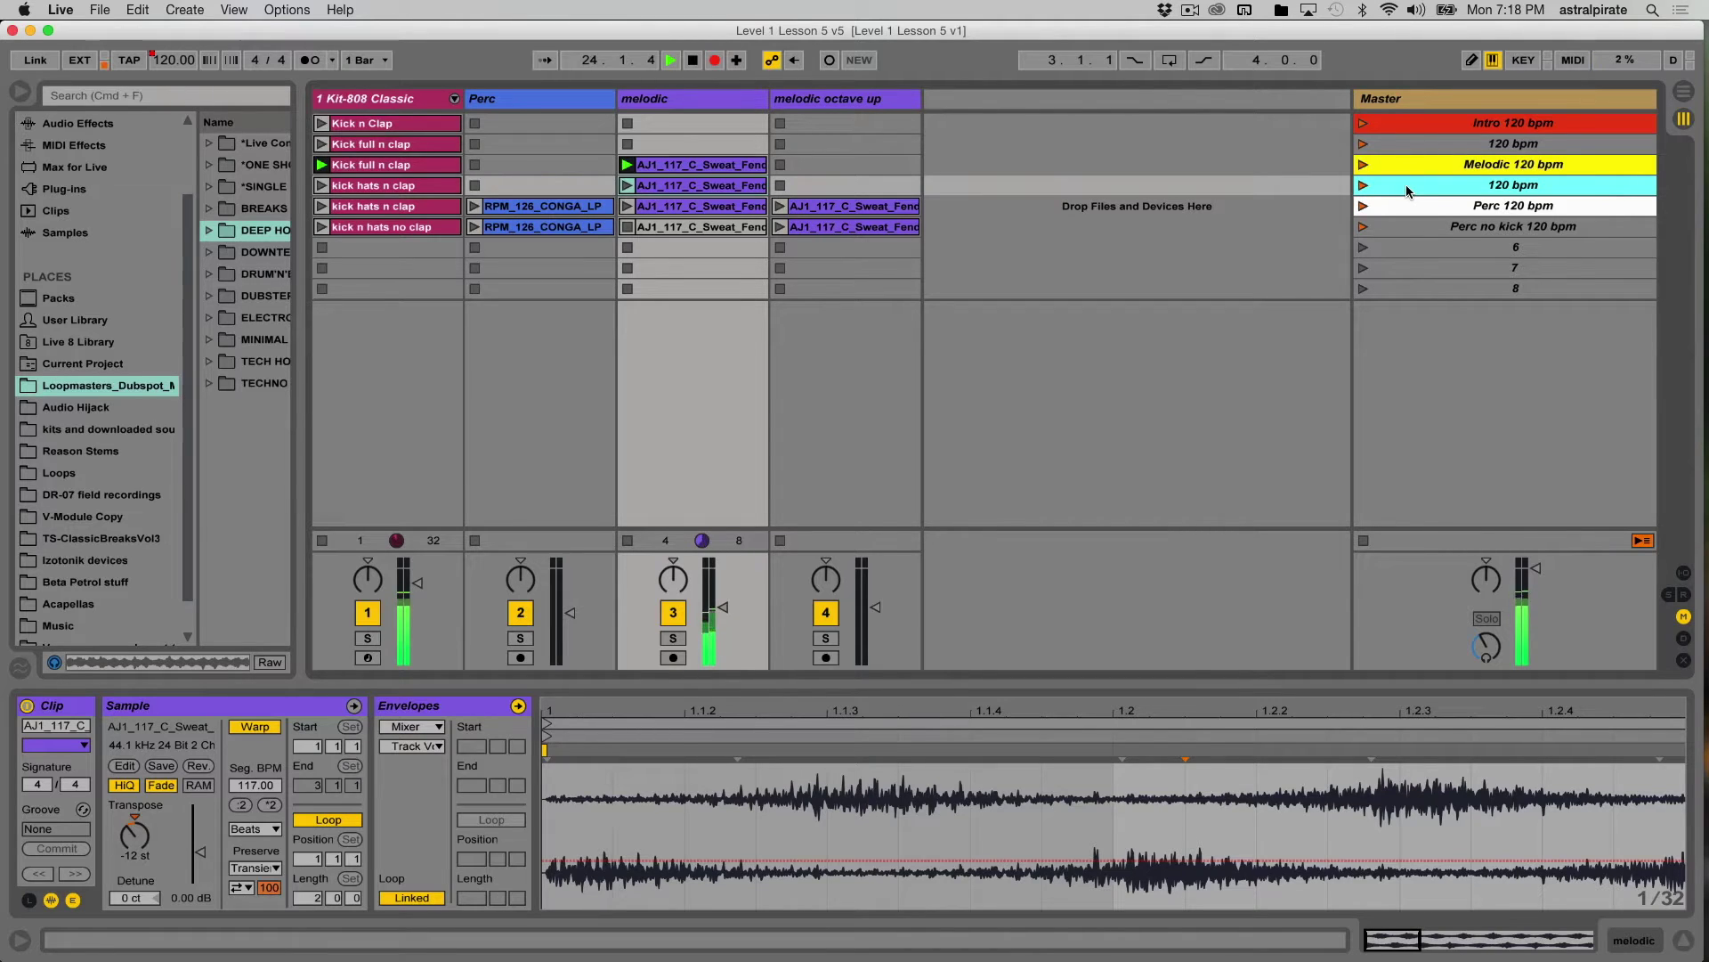
# - Launch the second 120 bpm and Perc 120 bpm scenes, then select Perc no kick 120 bpm
pyautogui.click(1364, 186)
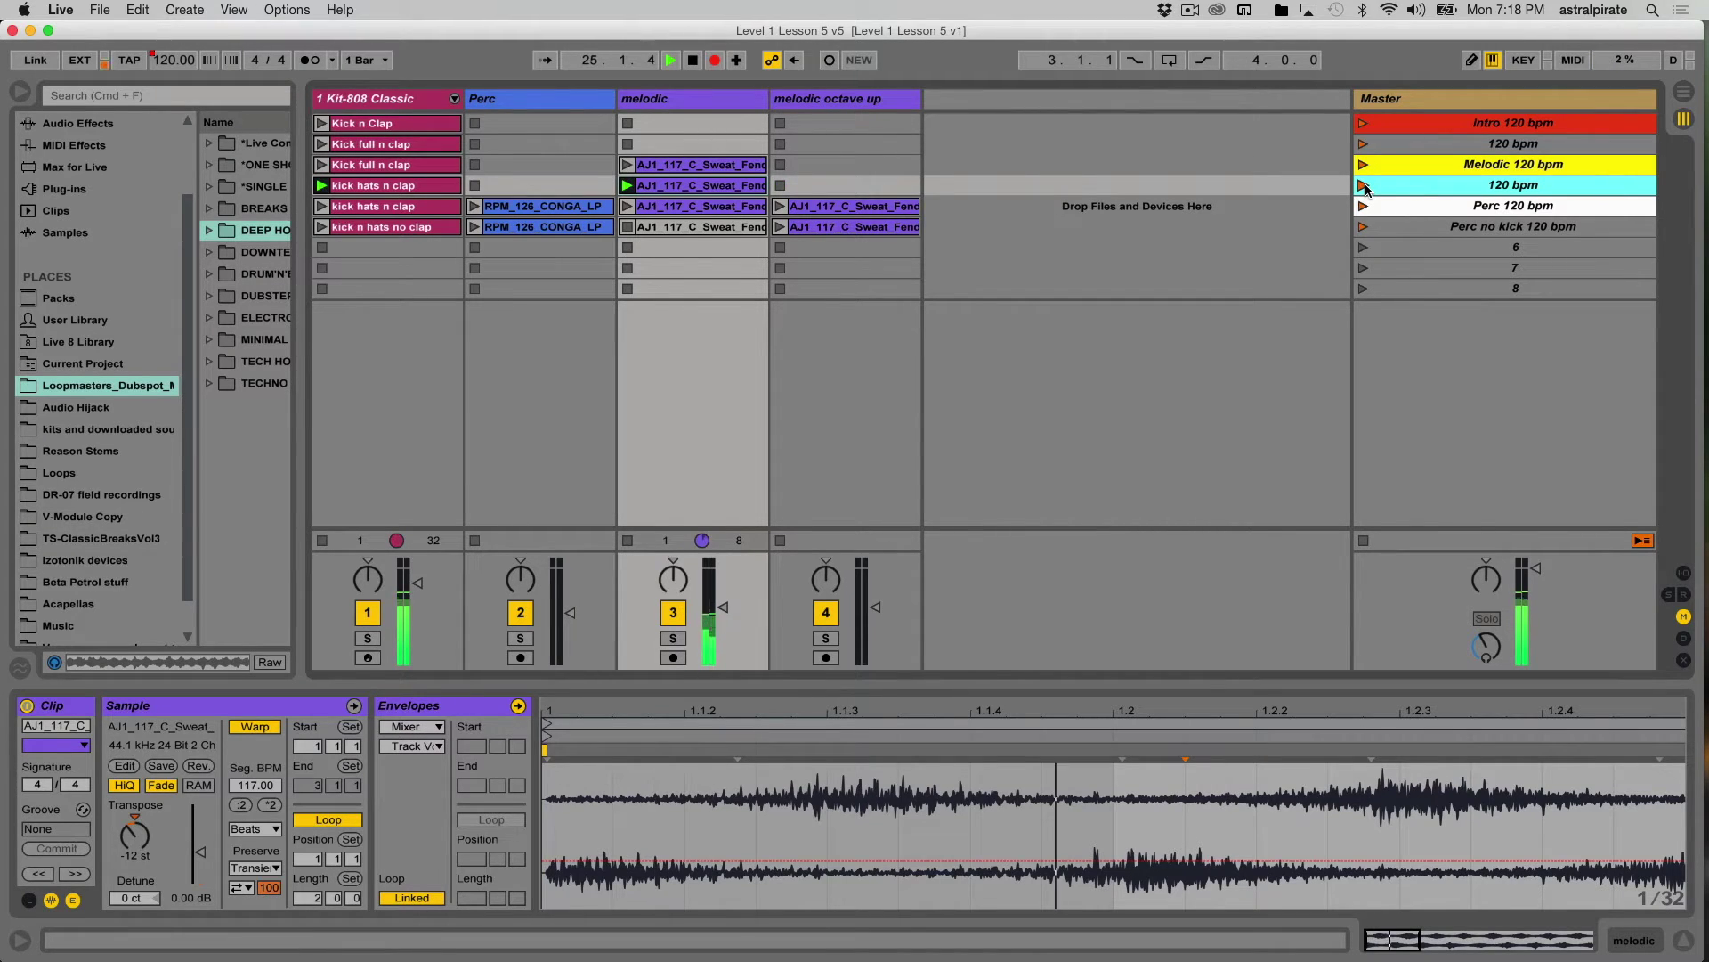
pyautogui.click(1393, 214)
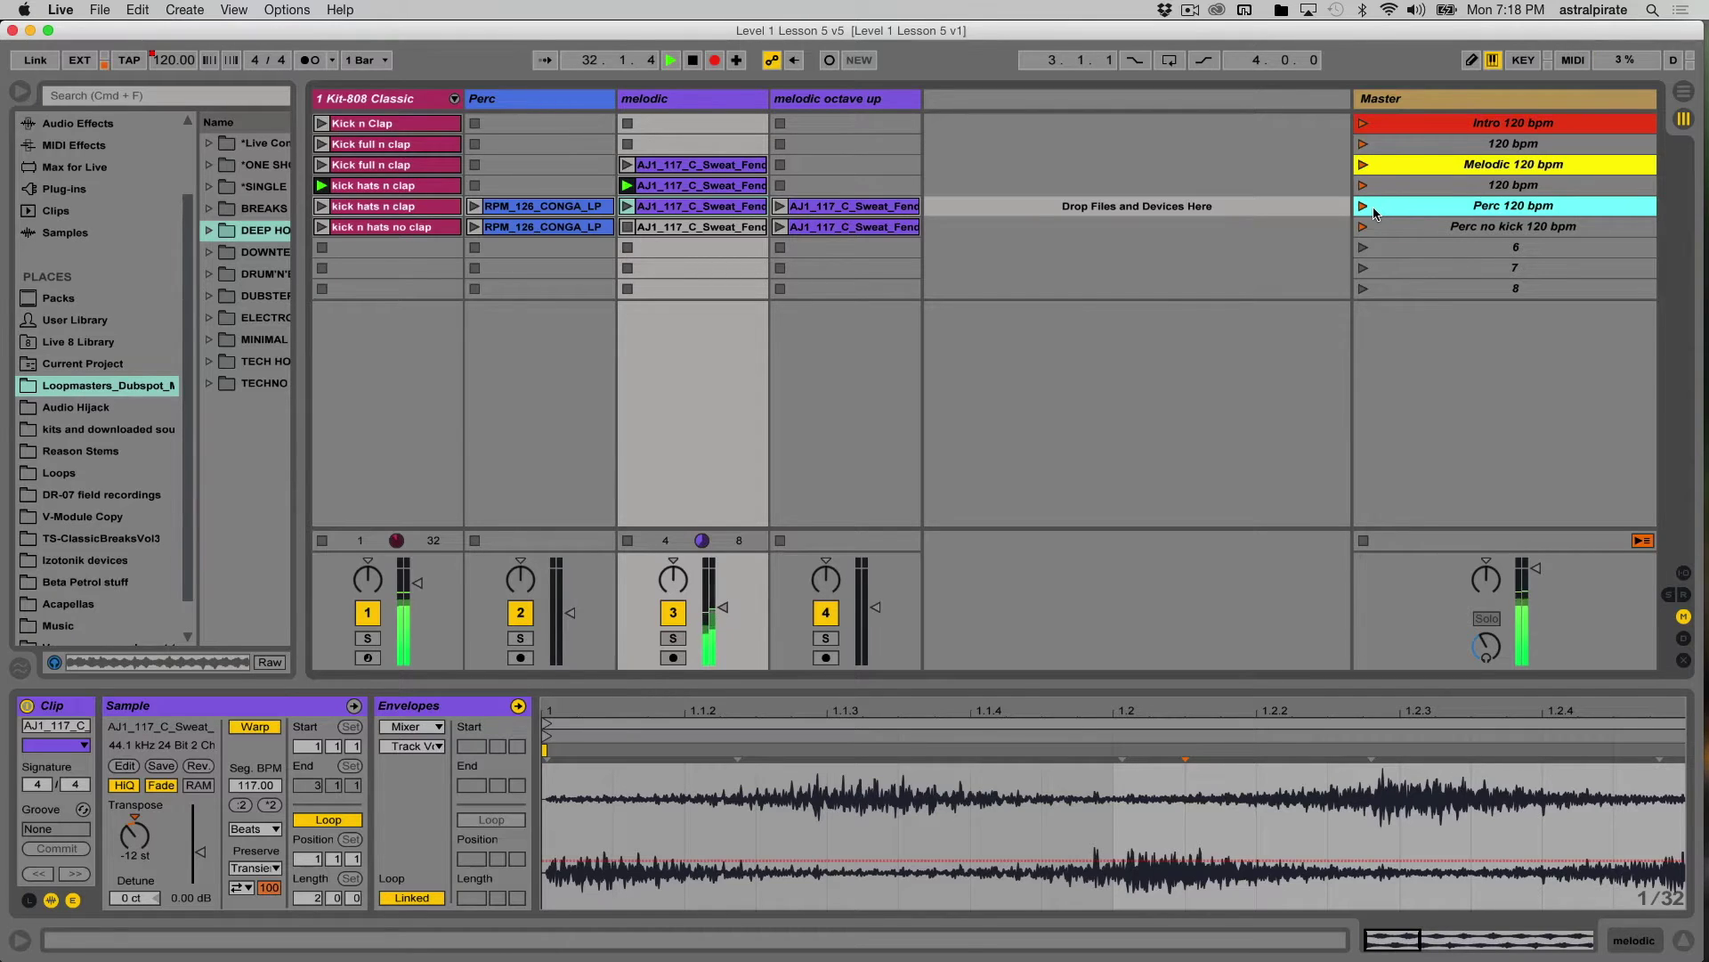
pyautogui.click(1362, 205)
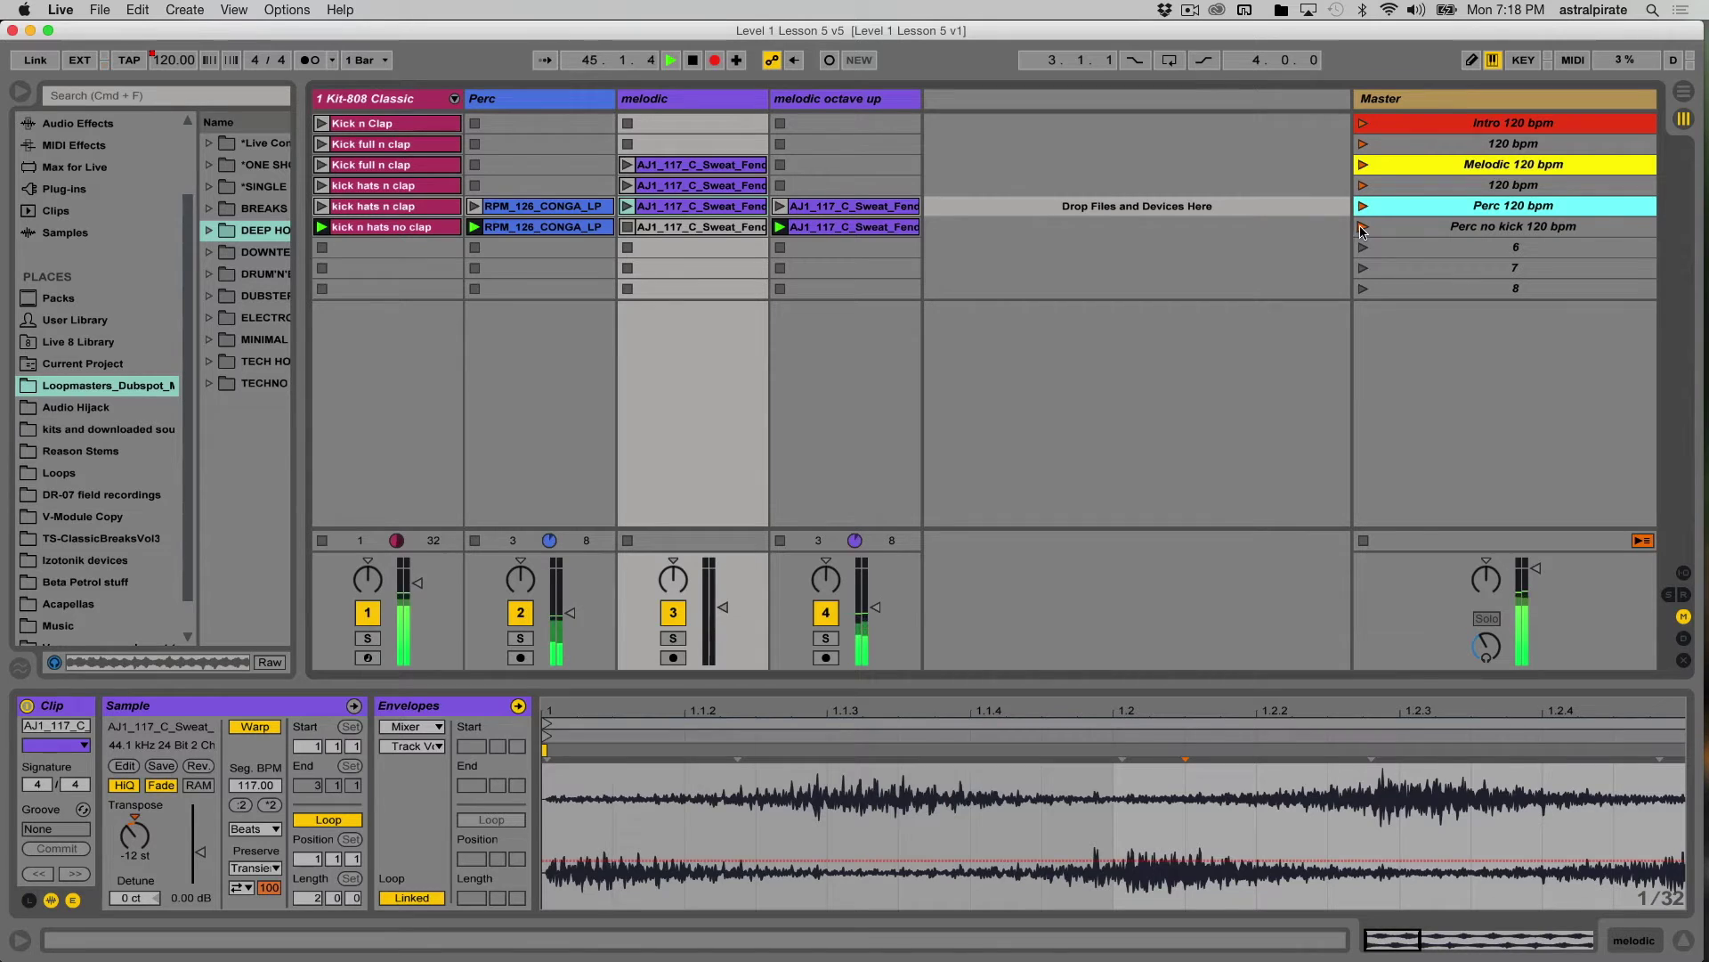
pyautogui.click(1400, 226)
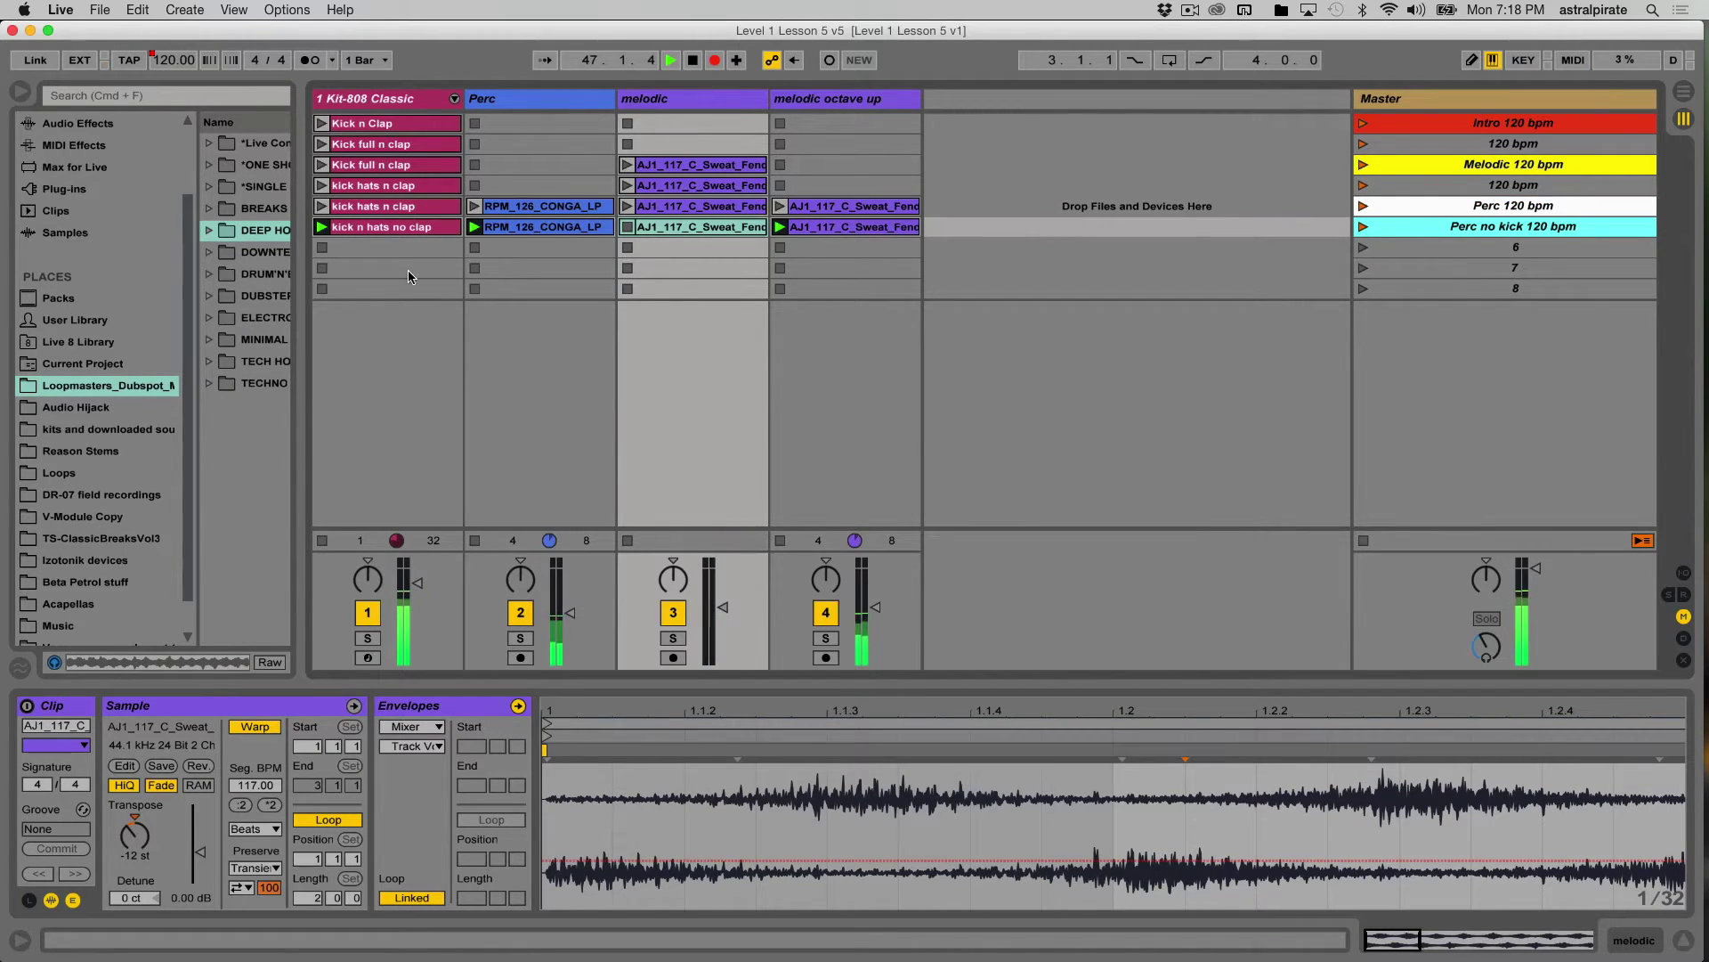
# - Stop the kick n hats no clap and Perc conga clips, then stop all clips and playback
pyautogui.click(322, 248)
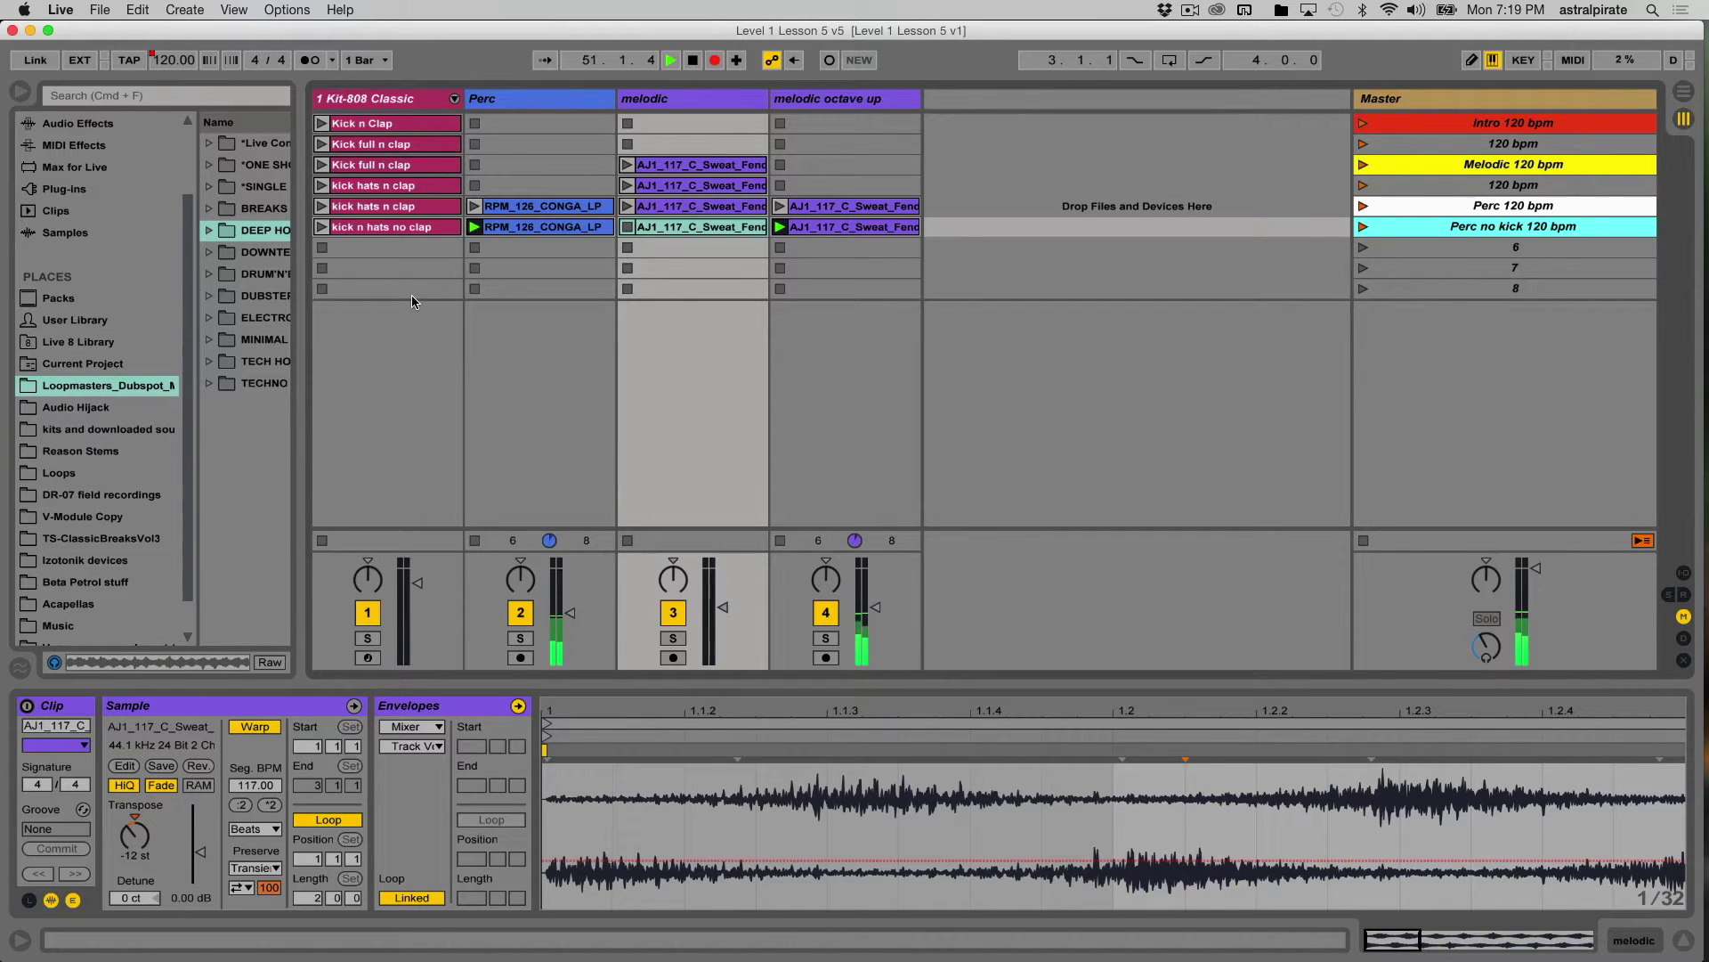
pyautogui.click(475, 248)
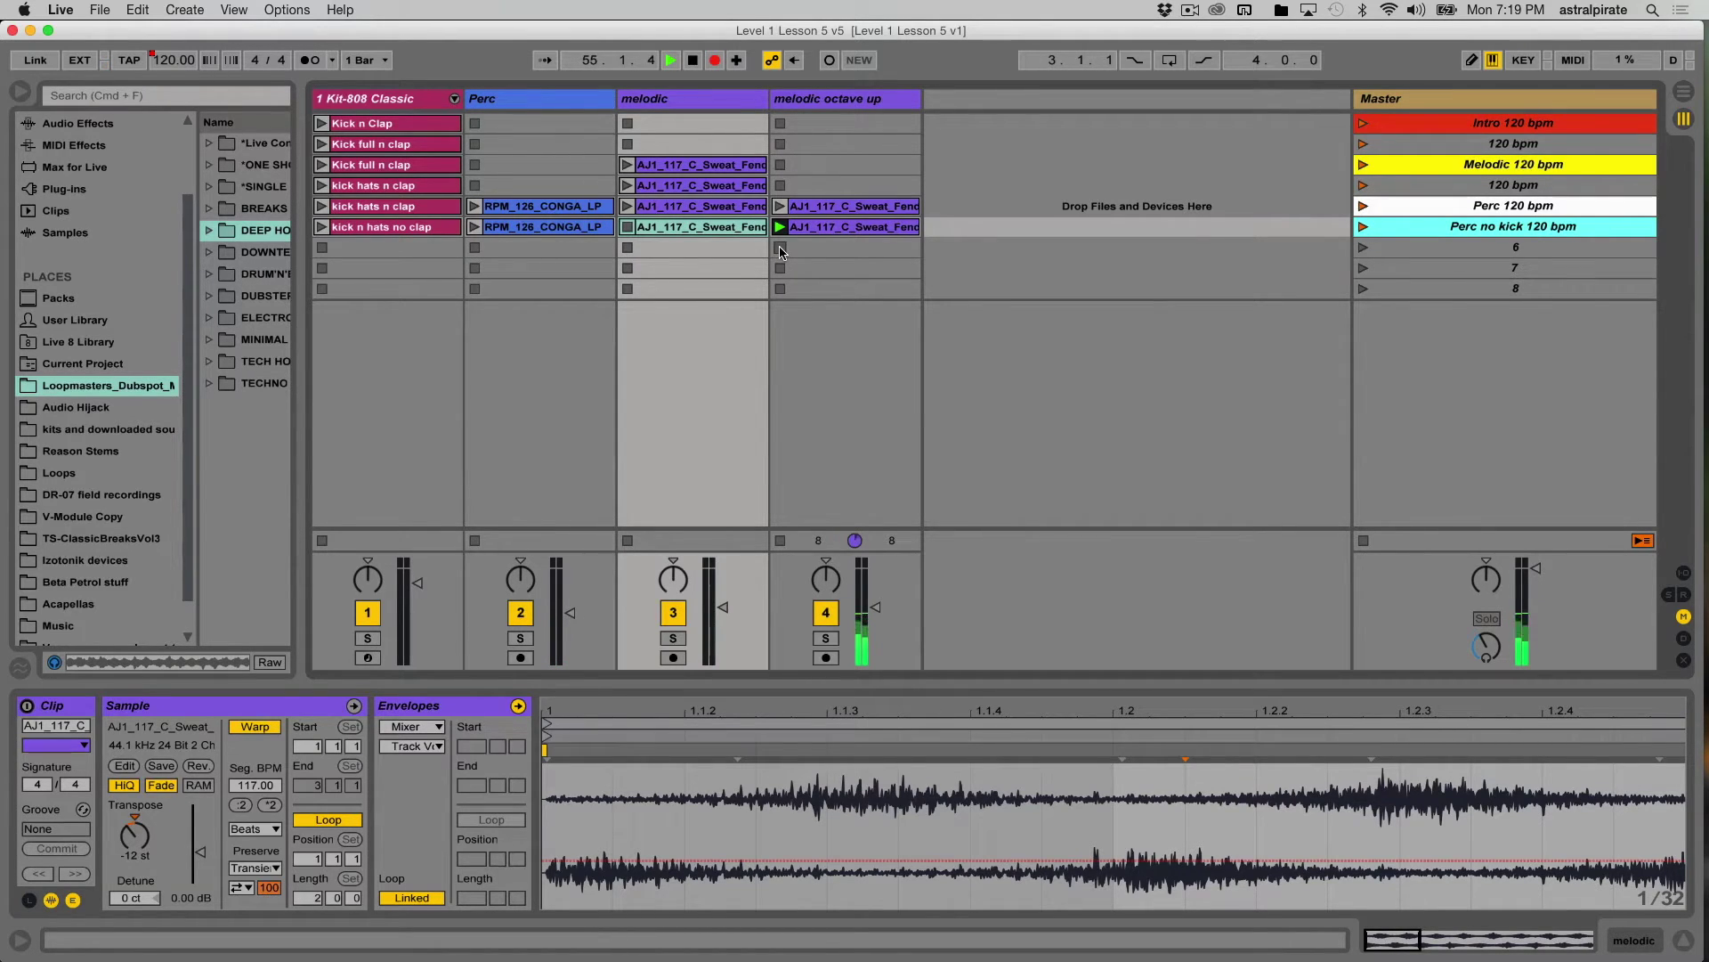
pyautogui.click(1364, 541)
pyautogui.press('space')
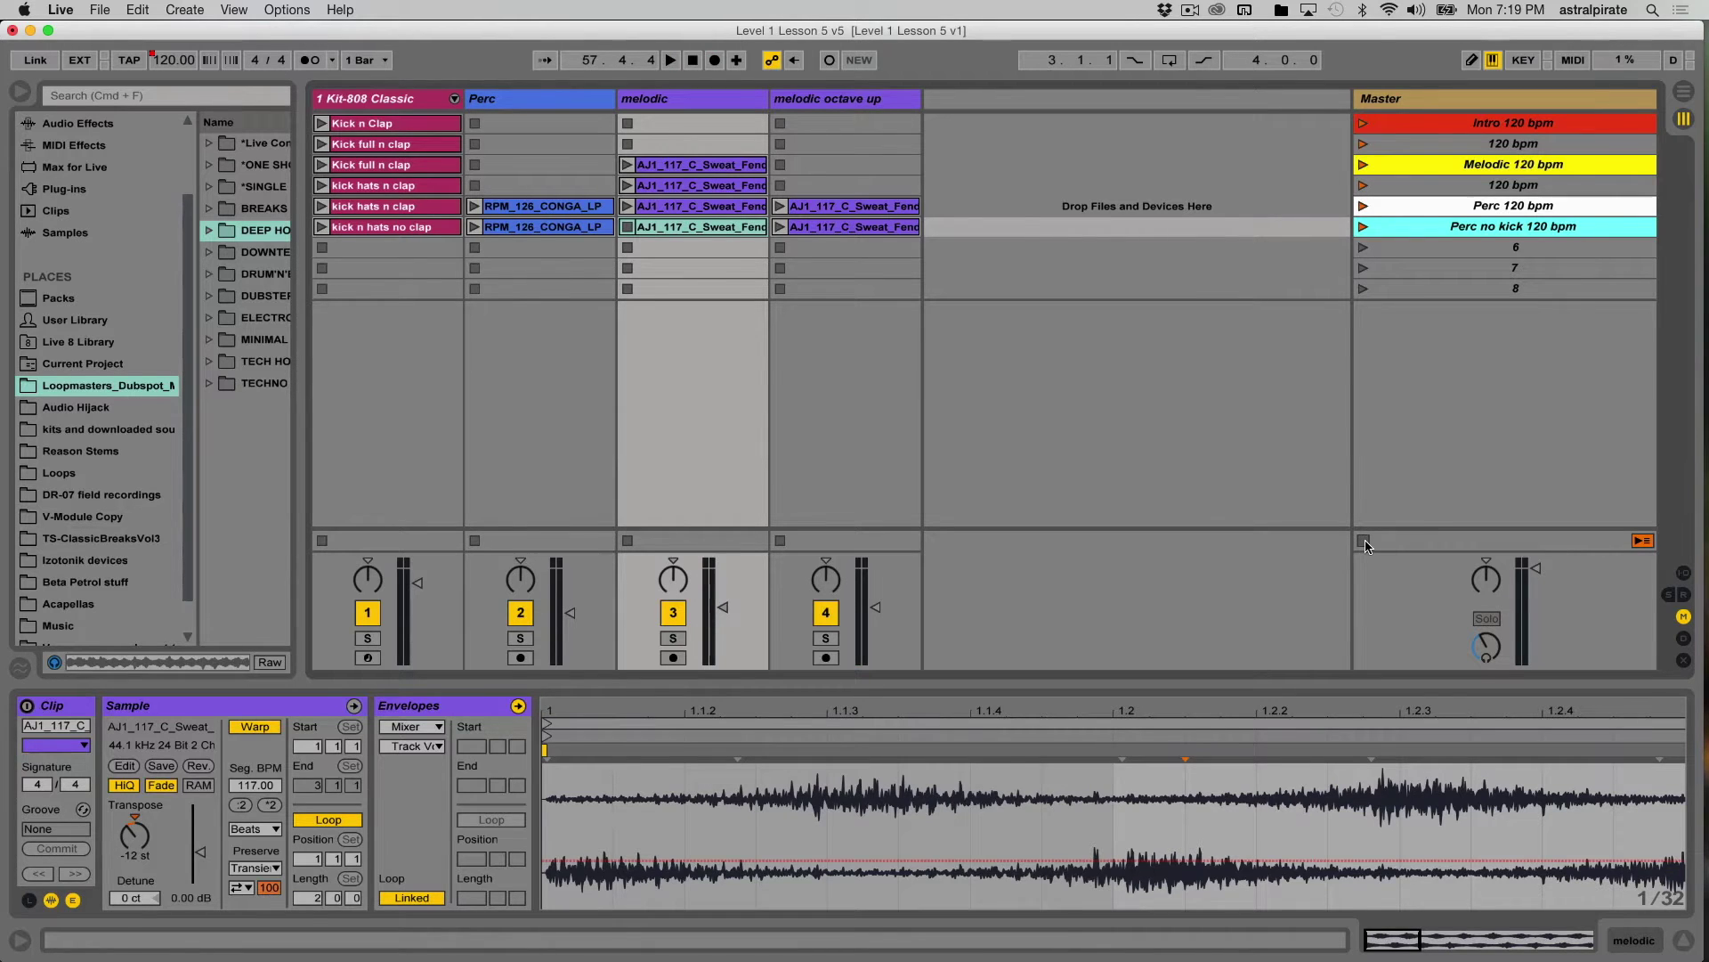
# - Switch to Arrangement View and hide the browser to show the recorded clips across four tracks
pyautogui.press('Tab')
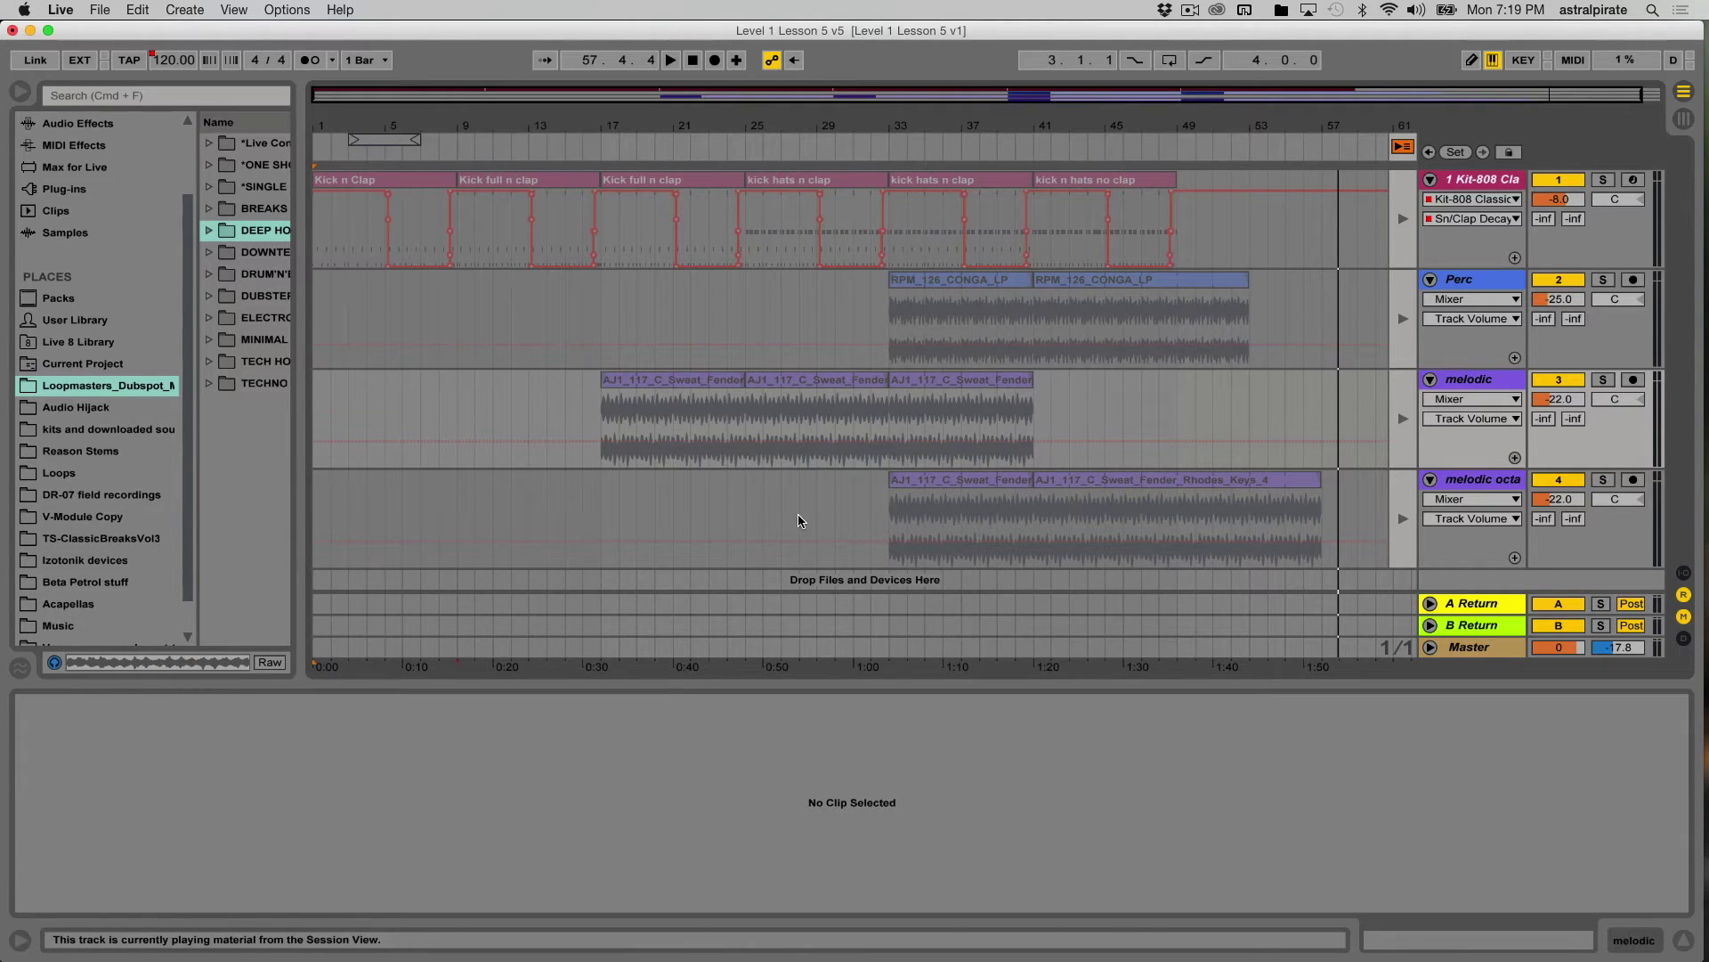
pyautogui.click(19, 92)
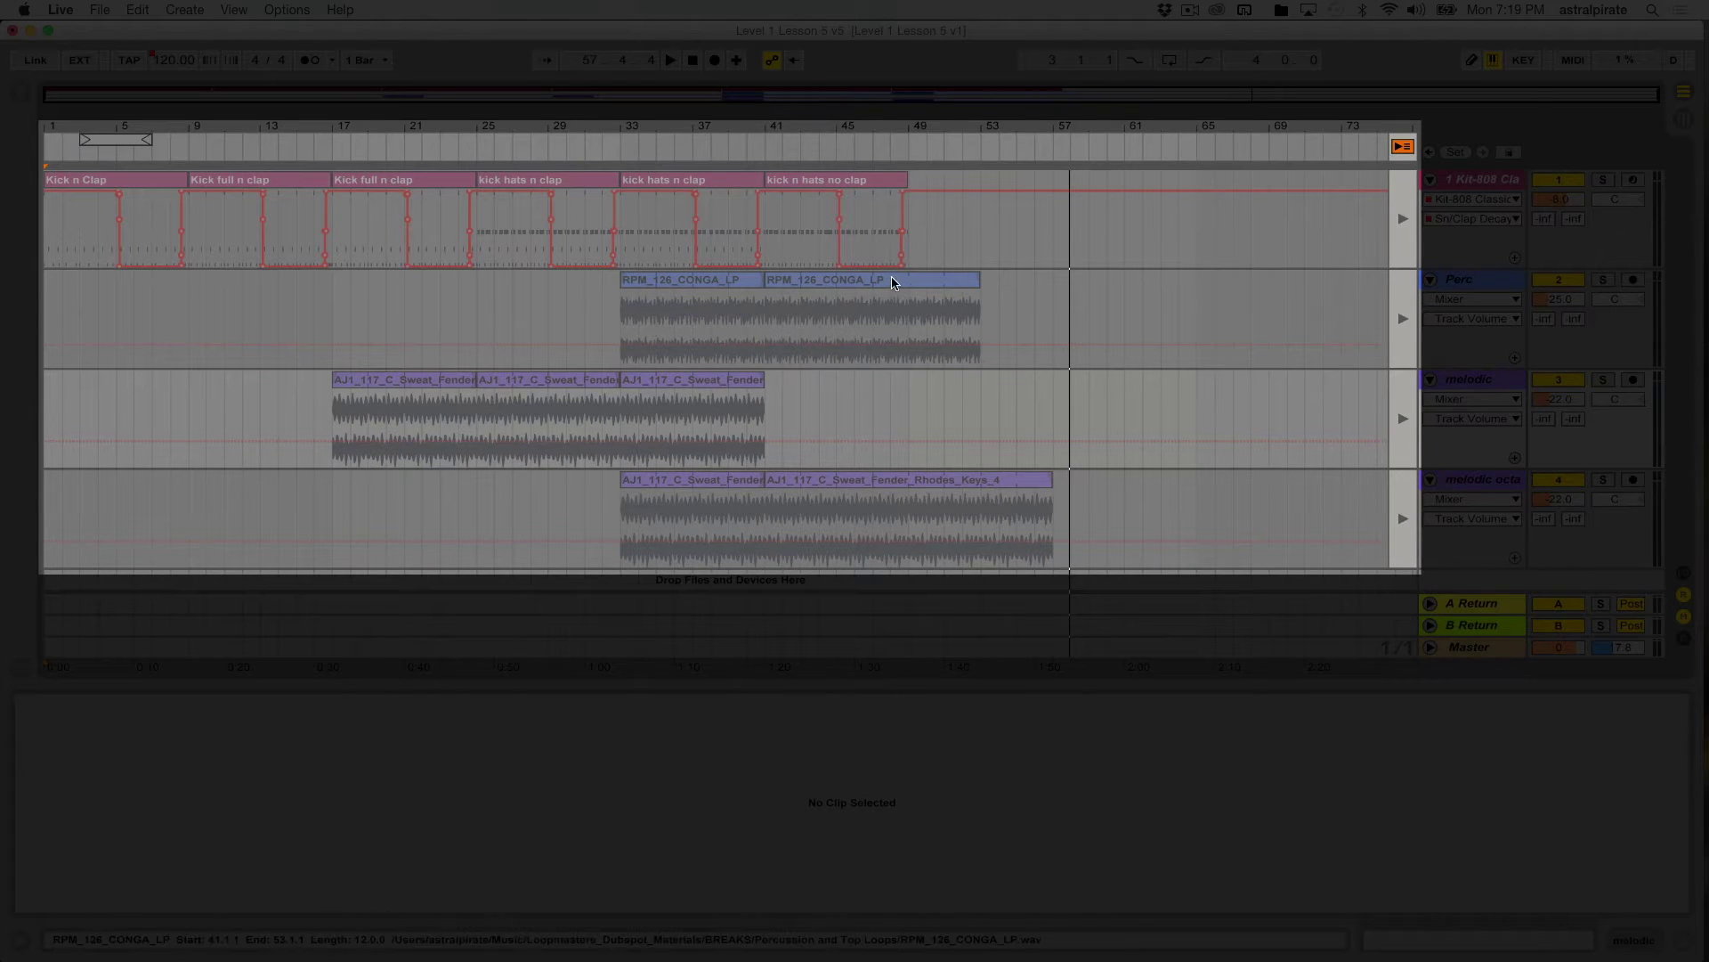
# - Play from about bar 36, return Kit-808, Perc and melodic tracks to Arrangement, then stop at 1.1.1
pyautogui.press('space')
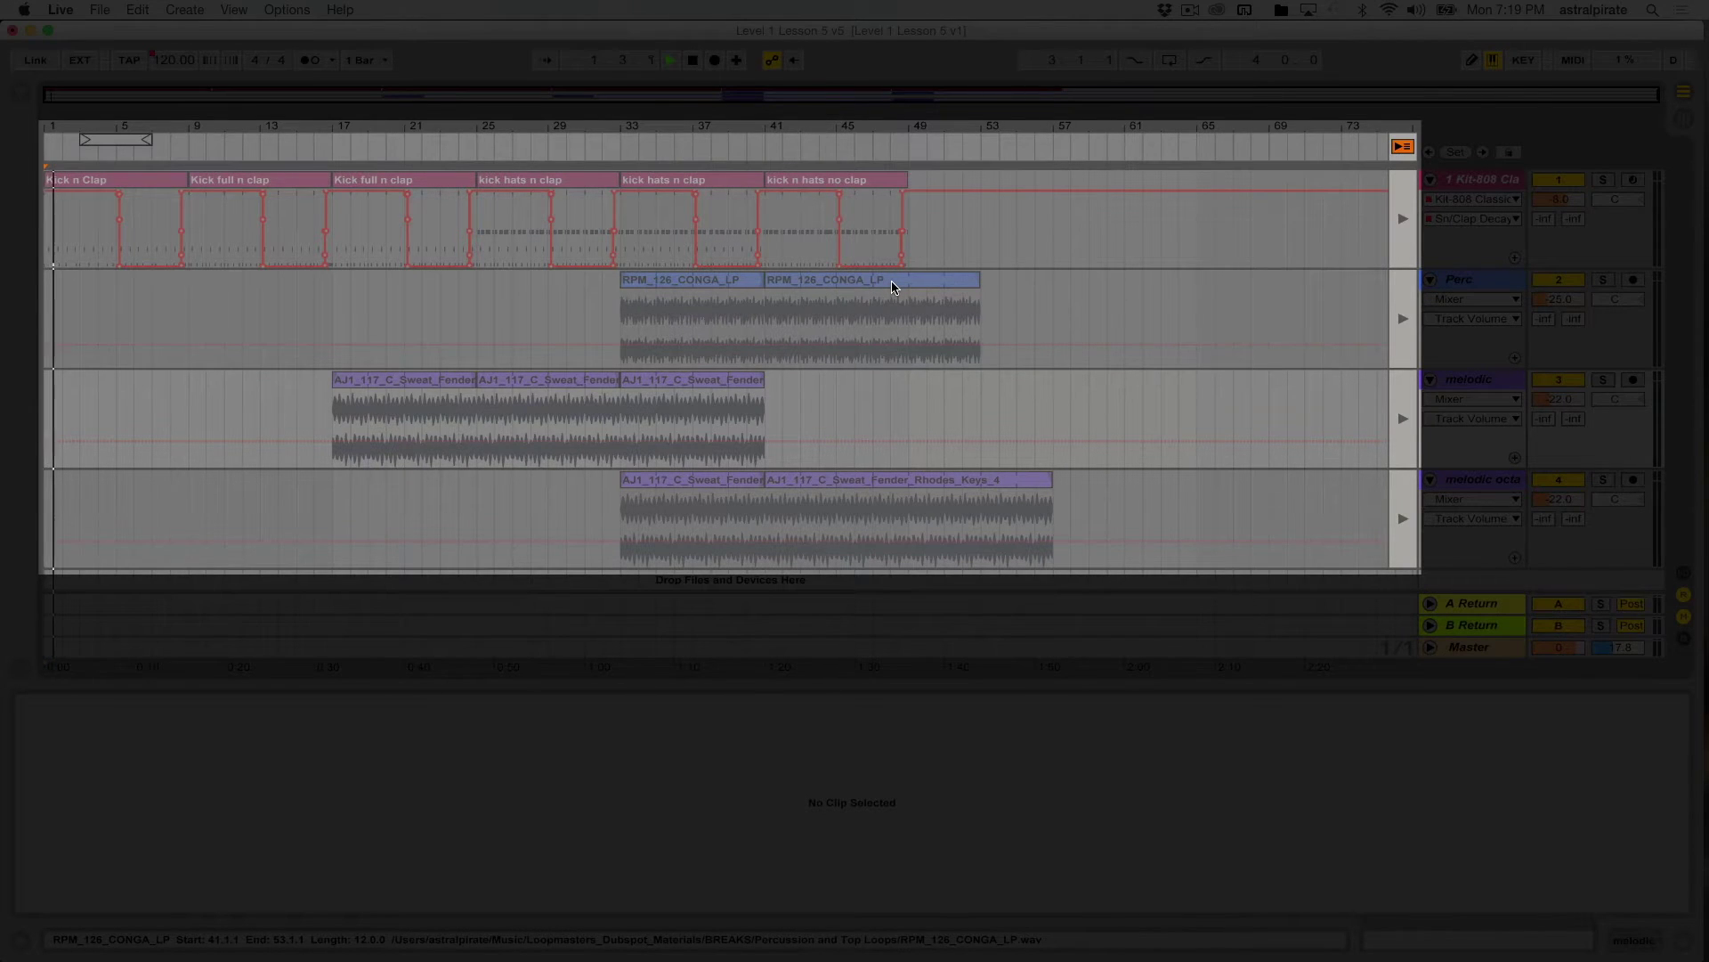
pyautogui.click(687, 146)
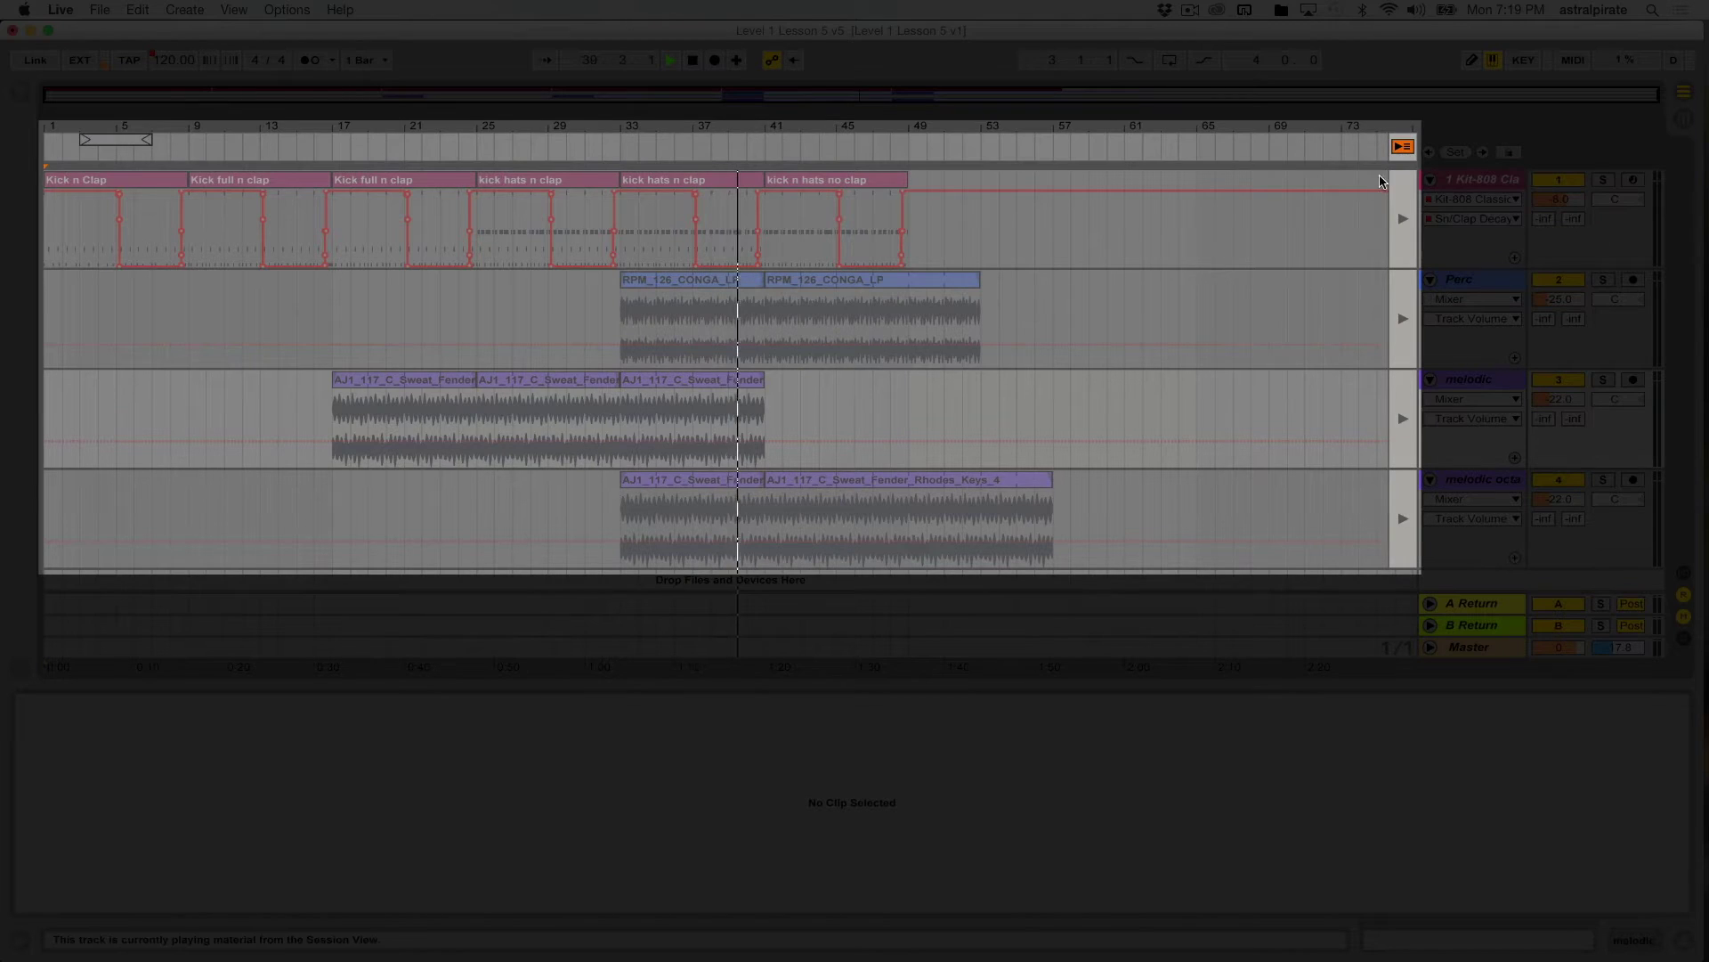
pyautogui.click(1402, 322)
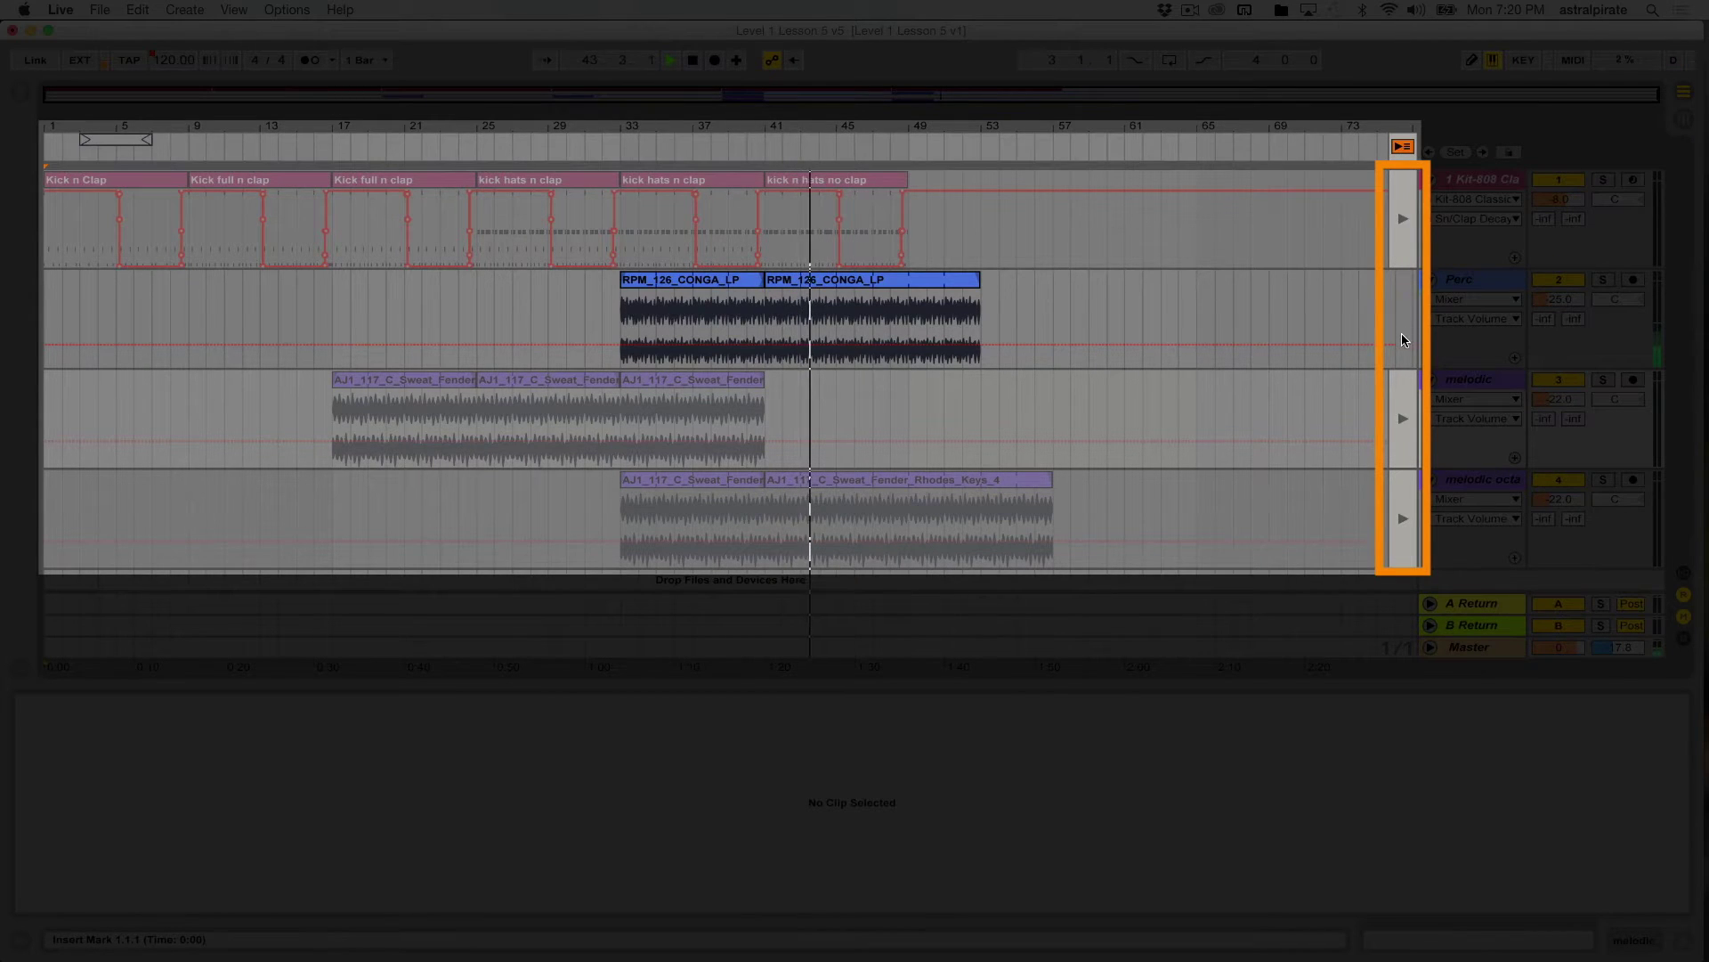
pyautogui.click(1405, 514)
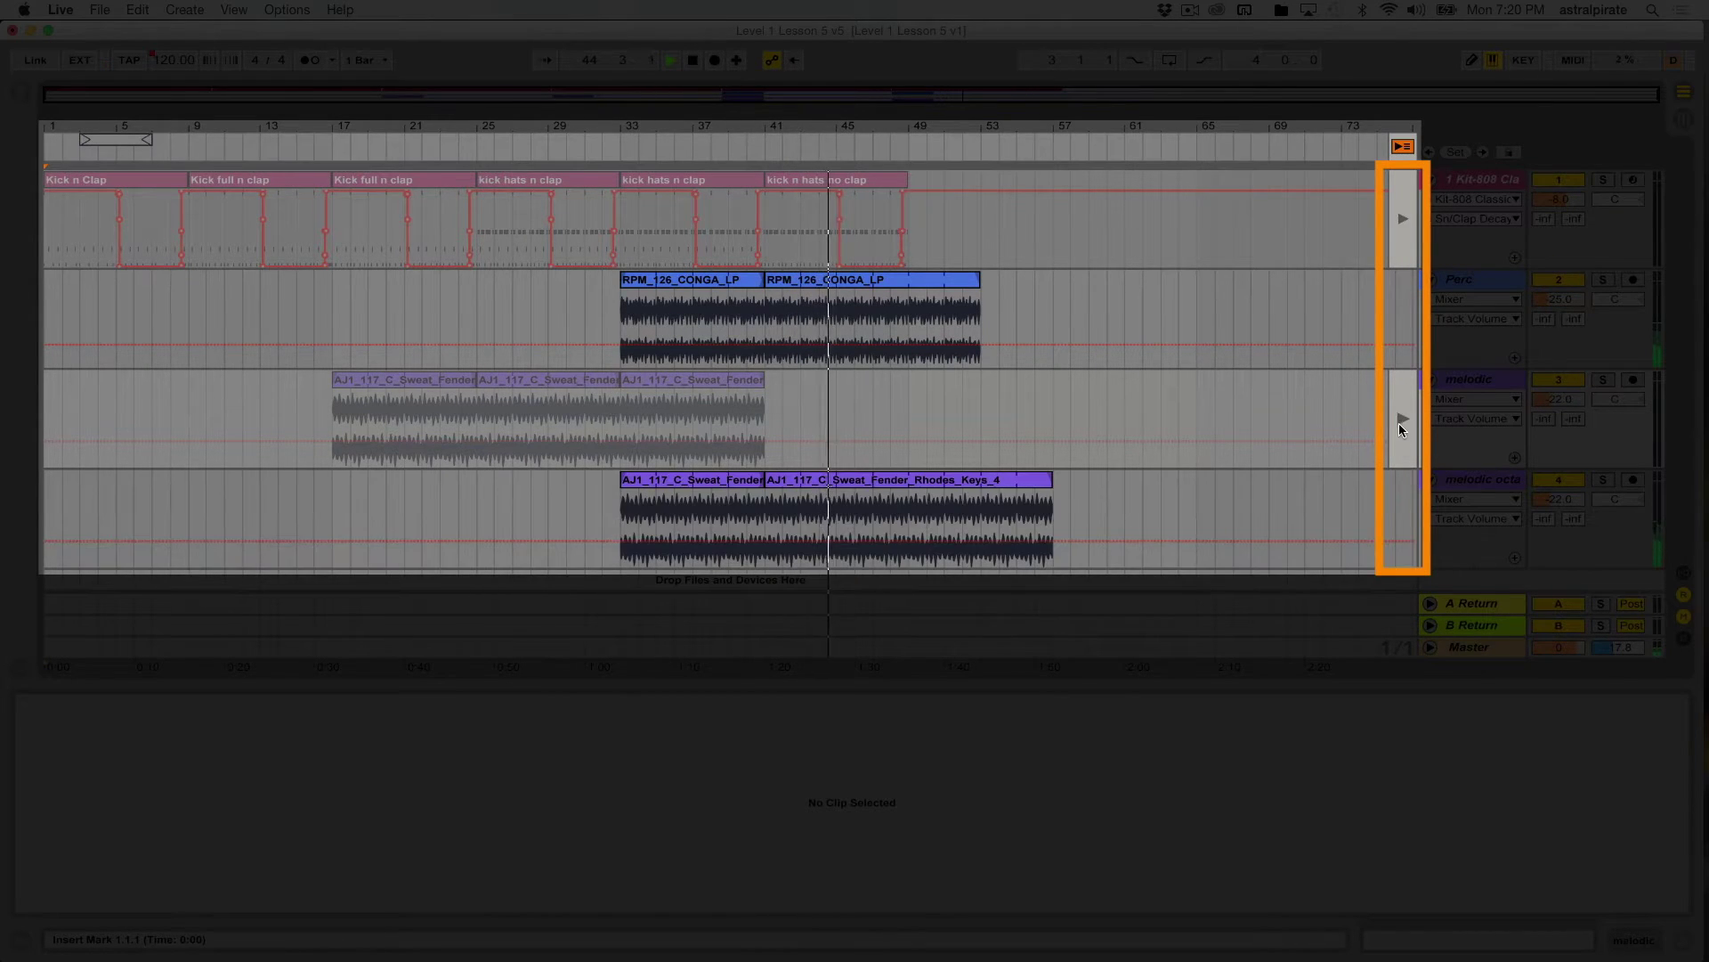
pyautogui.click(1400, 419)
pyautogui.click(1402, 218)
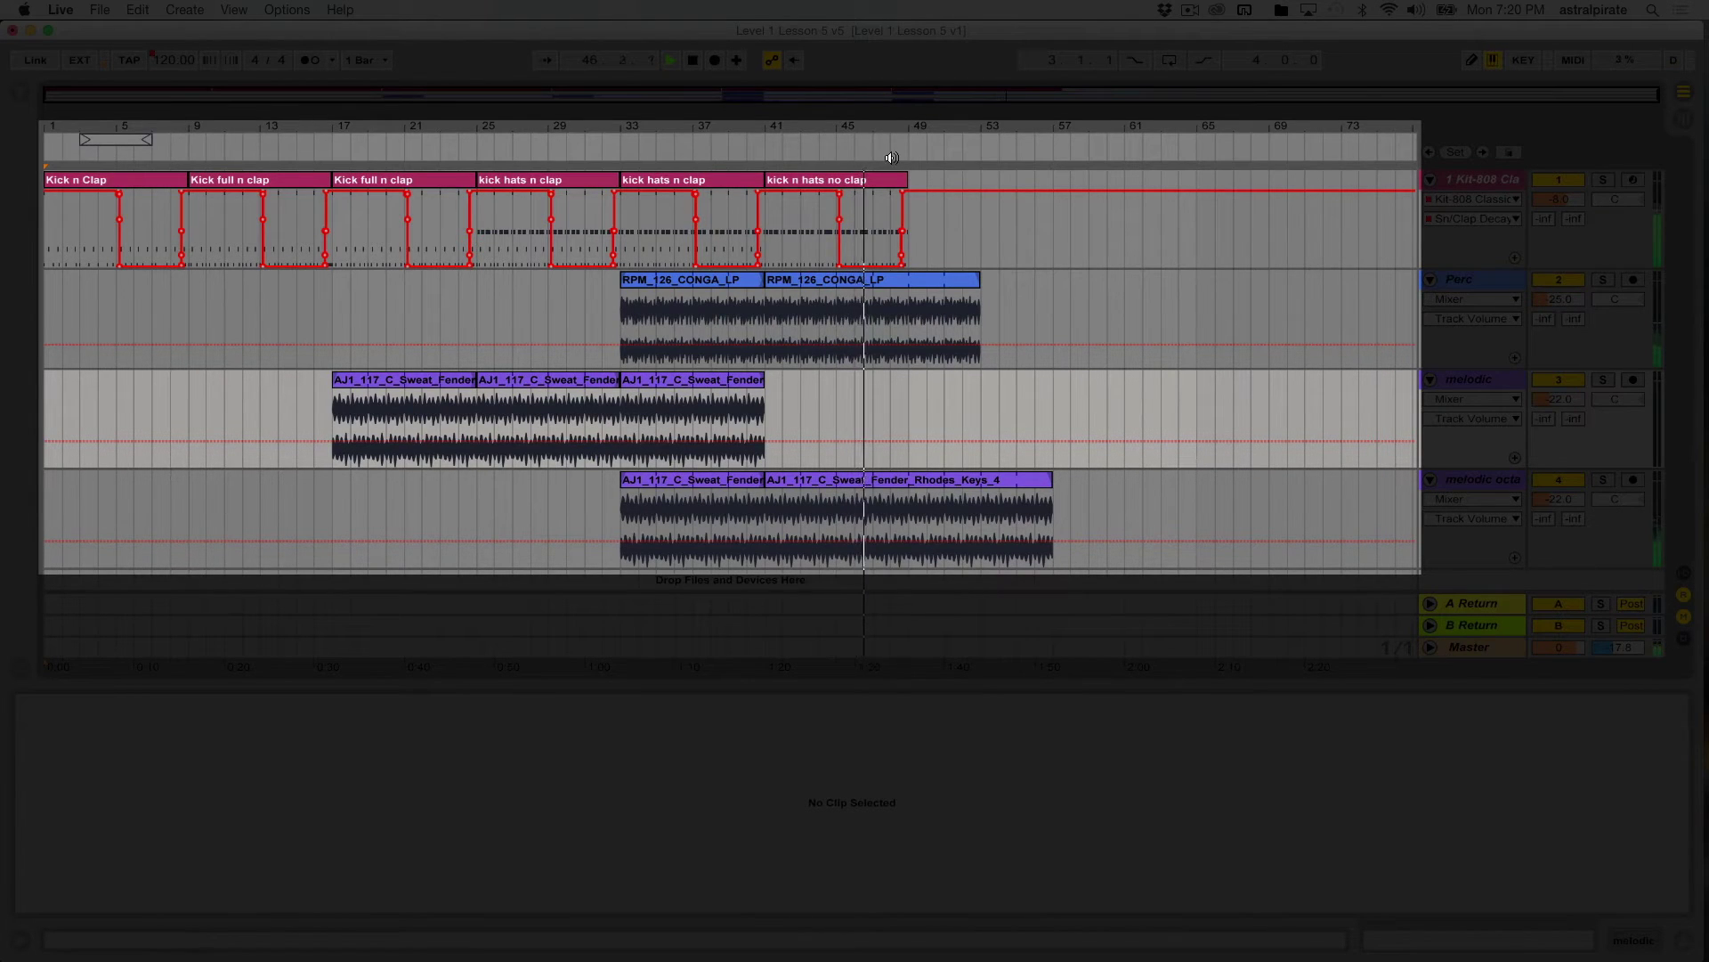
pyautogui.press('space')
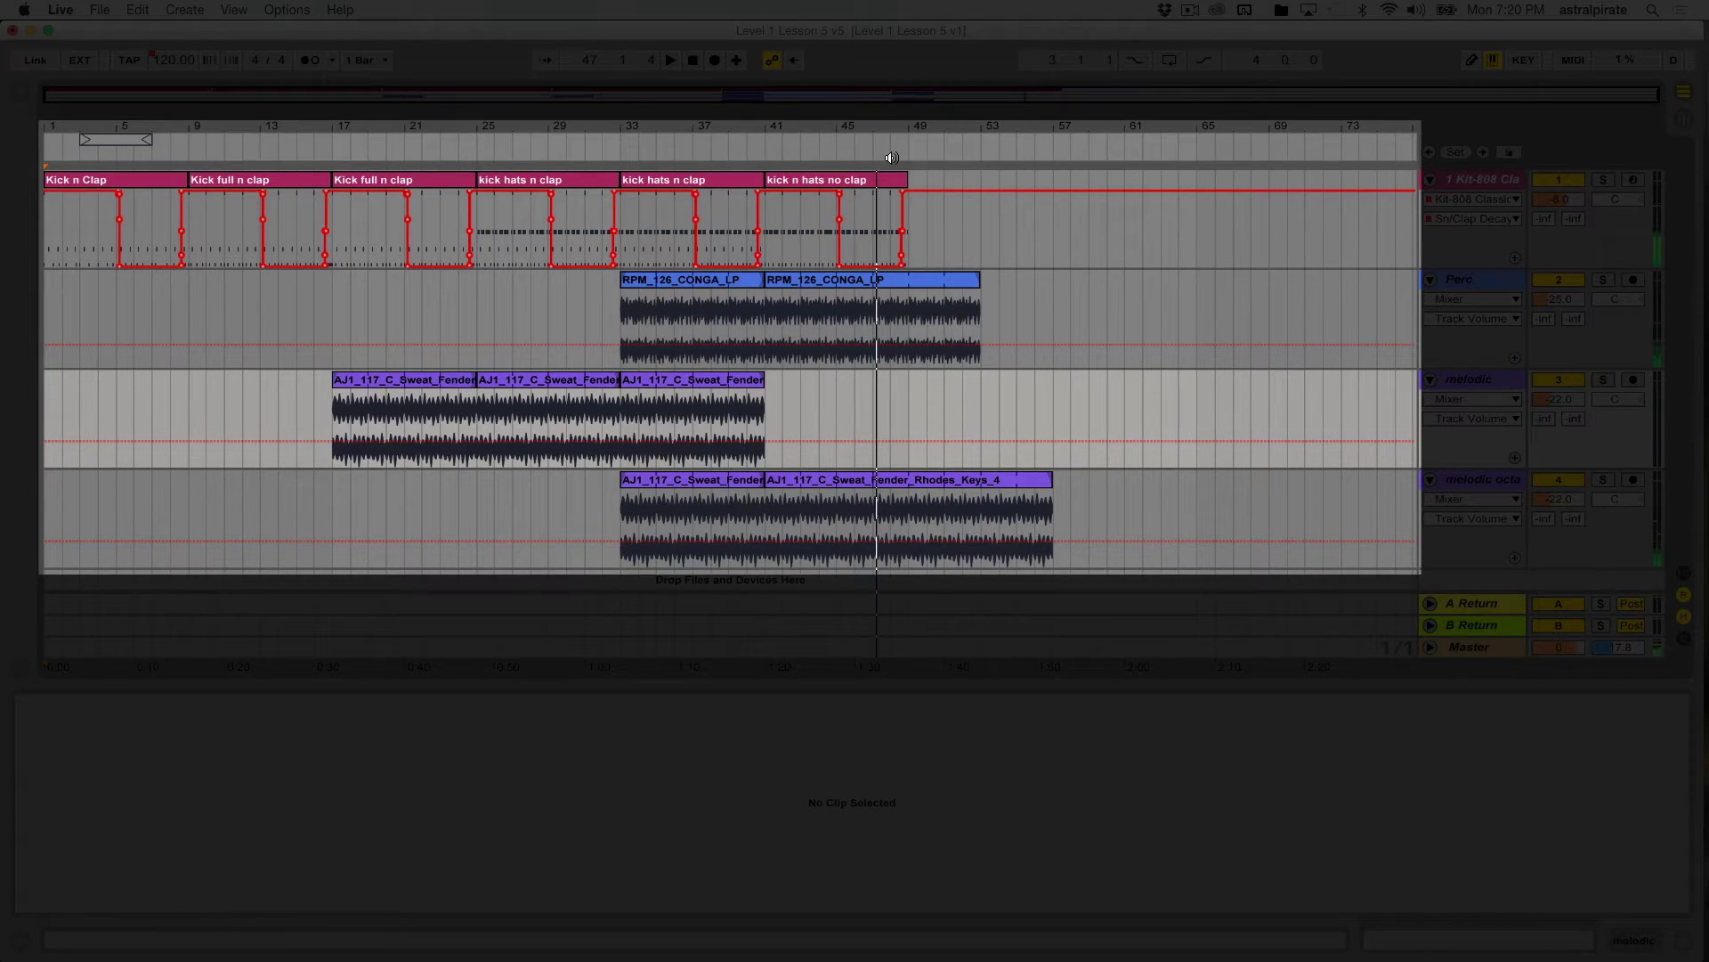
pyautogui.click(695, 64)
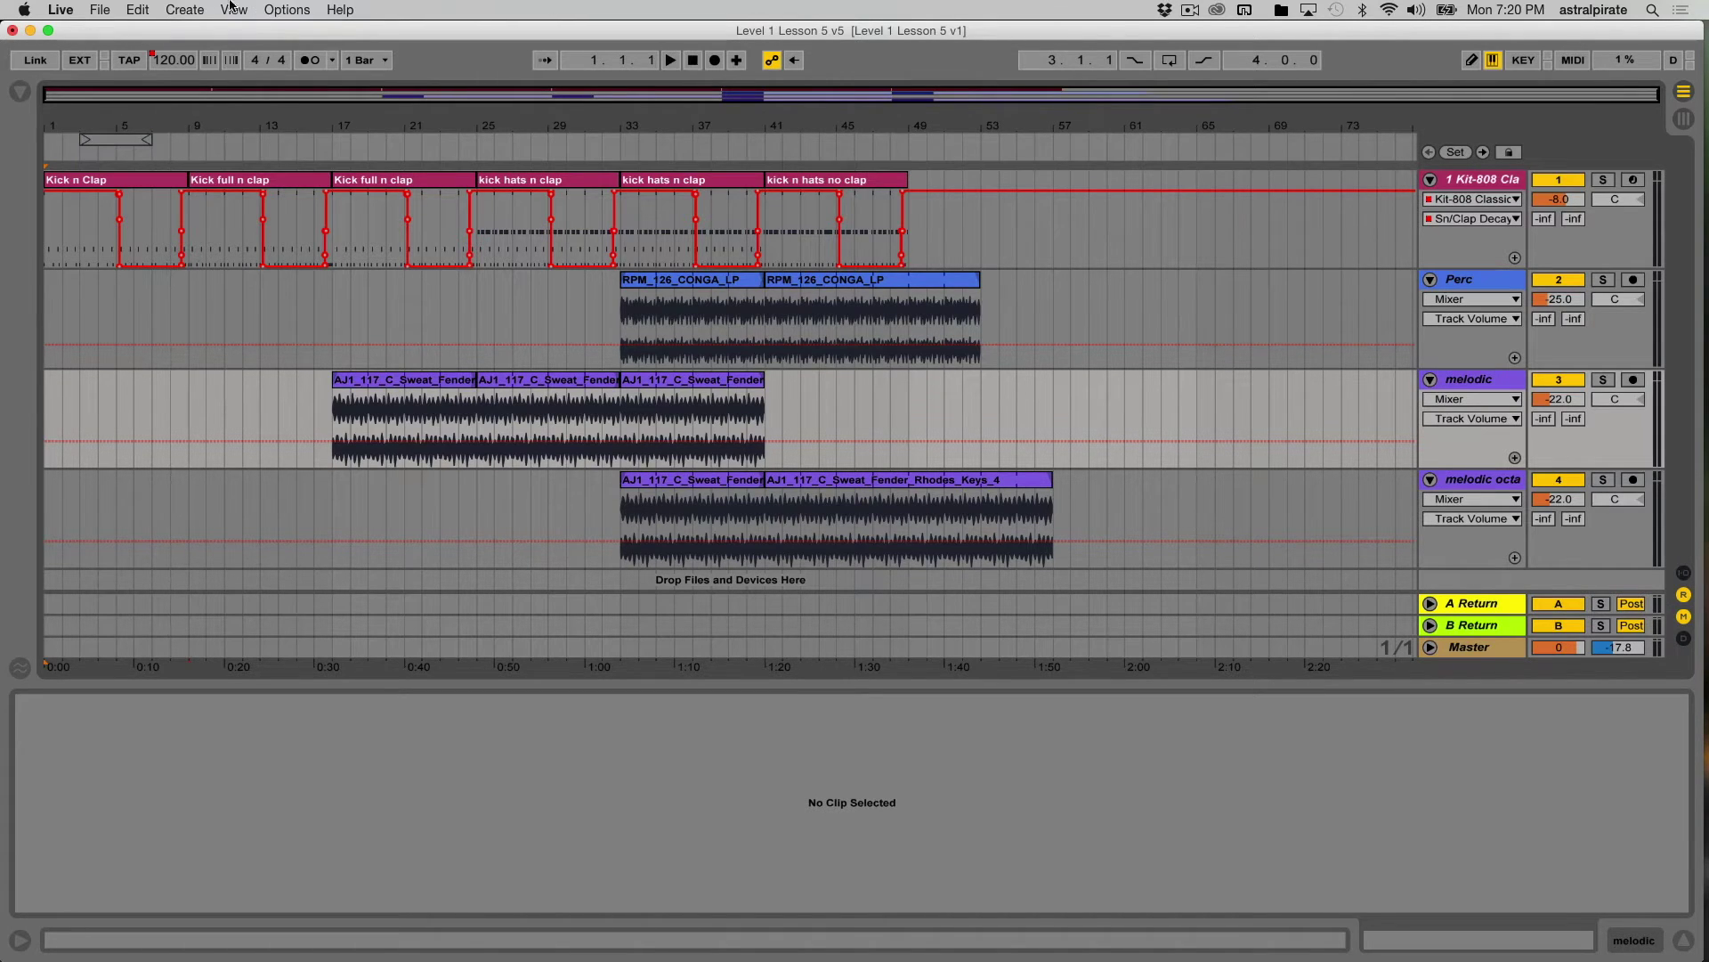
# - Open Export Audio/Video showing Master, 1.1.1, 56 bars, 16-bit 44100 Hz WAV, and reposition it
pyautogui.click(96, 10)
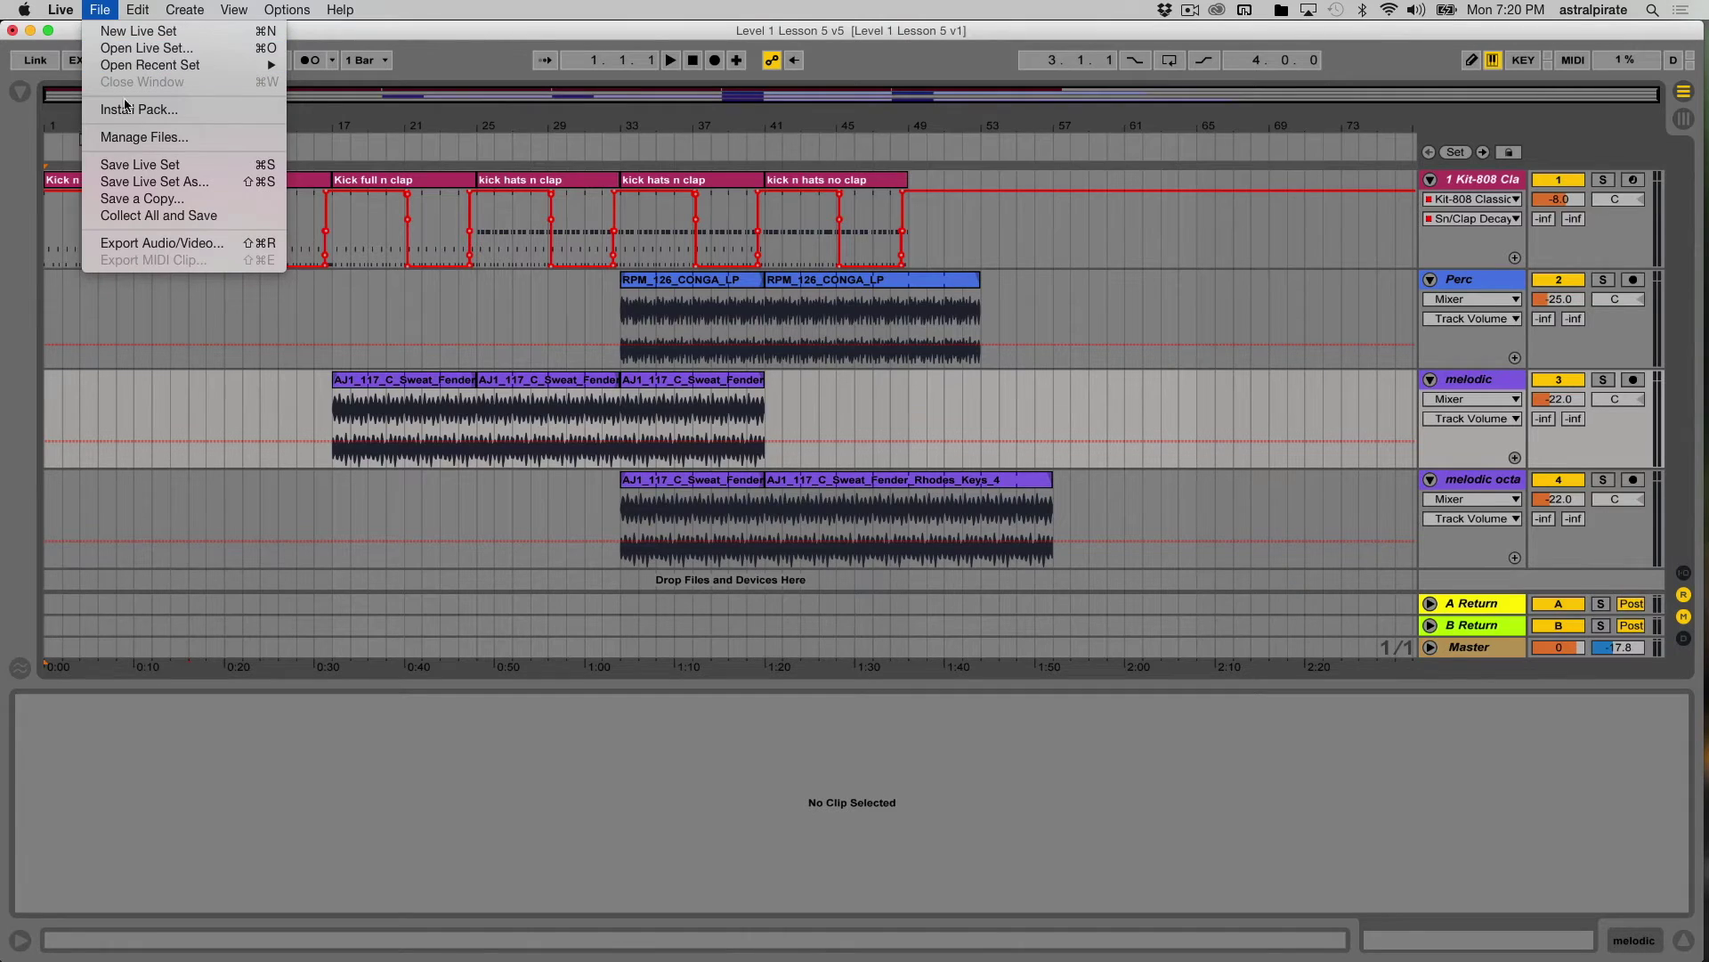
pyautogui.click(167, 246)
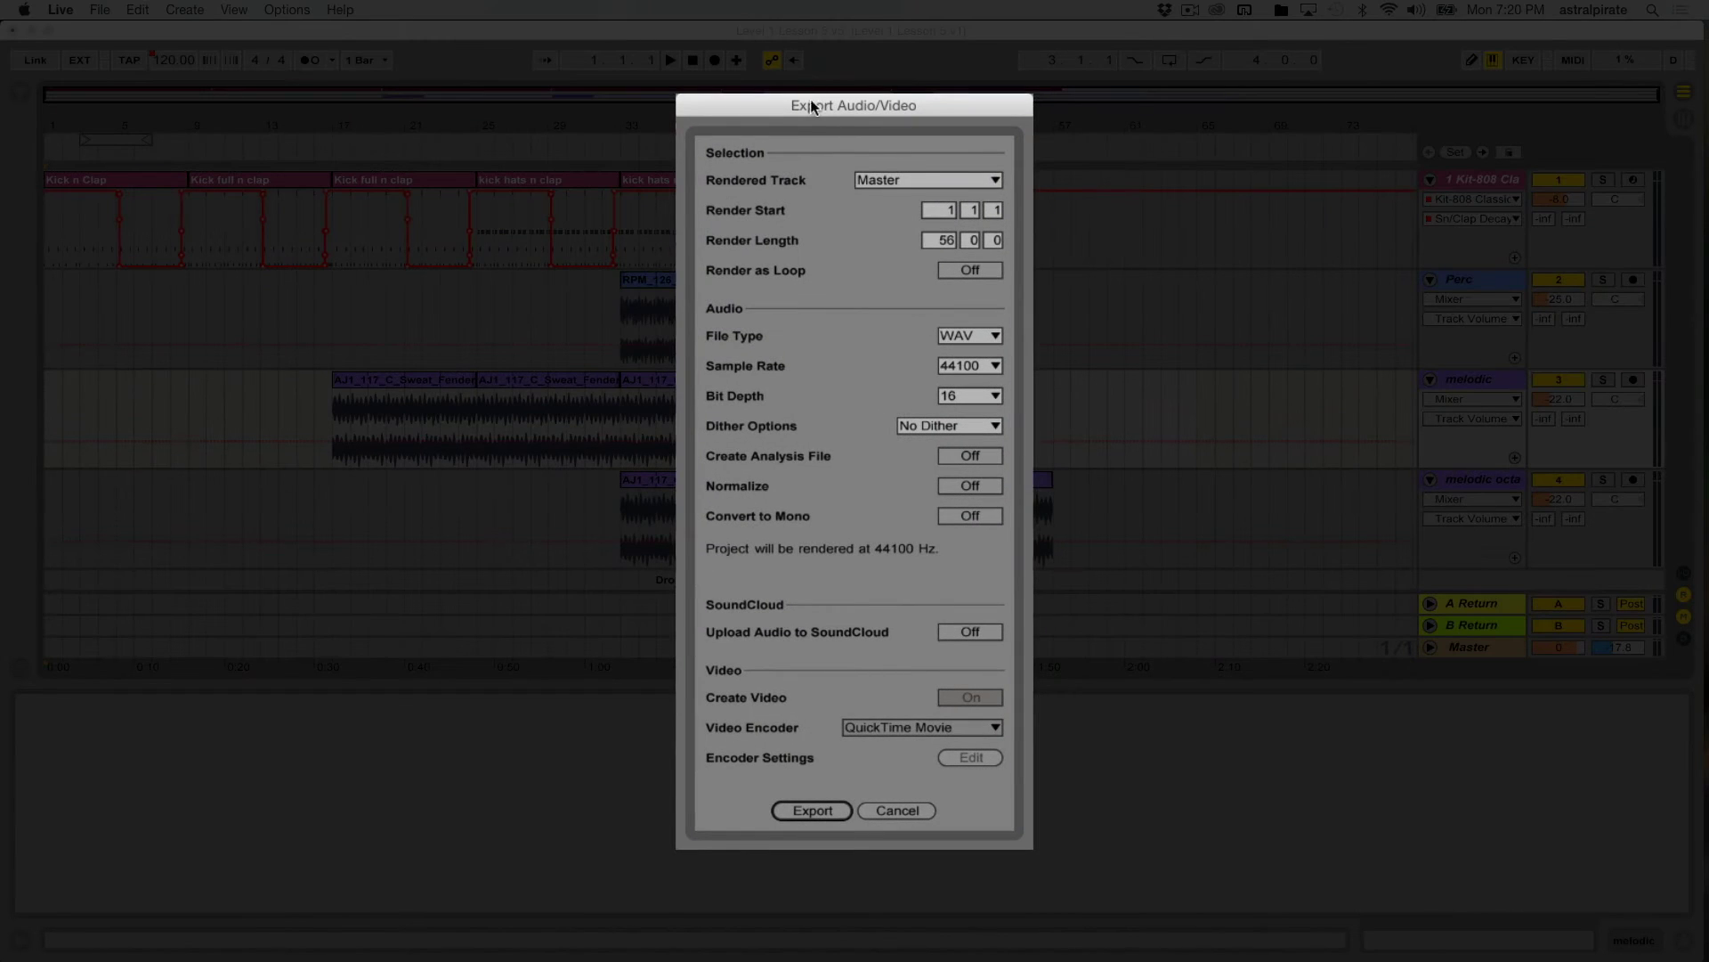
pyautogui.moveTo(791, 101); pyautogui.dragTo(836, 59)
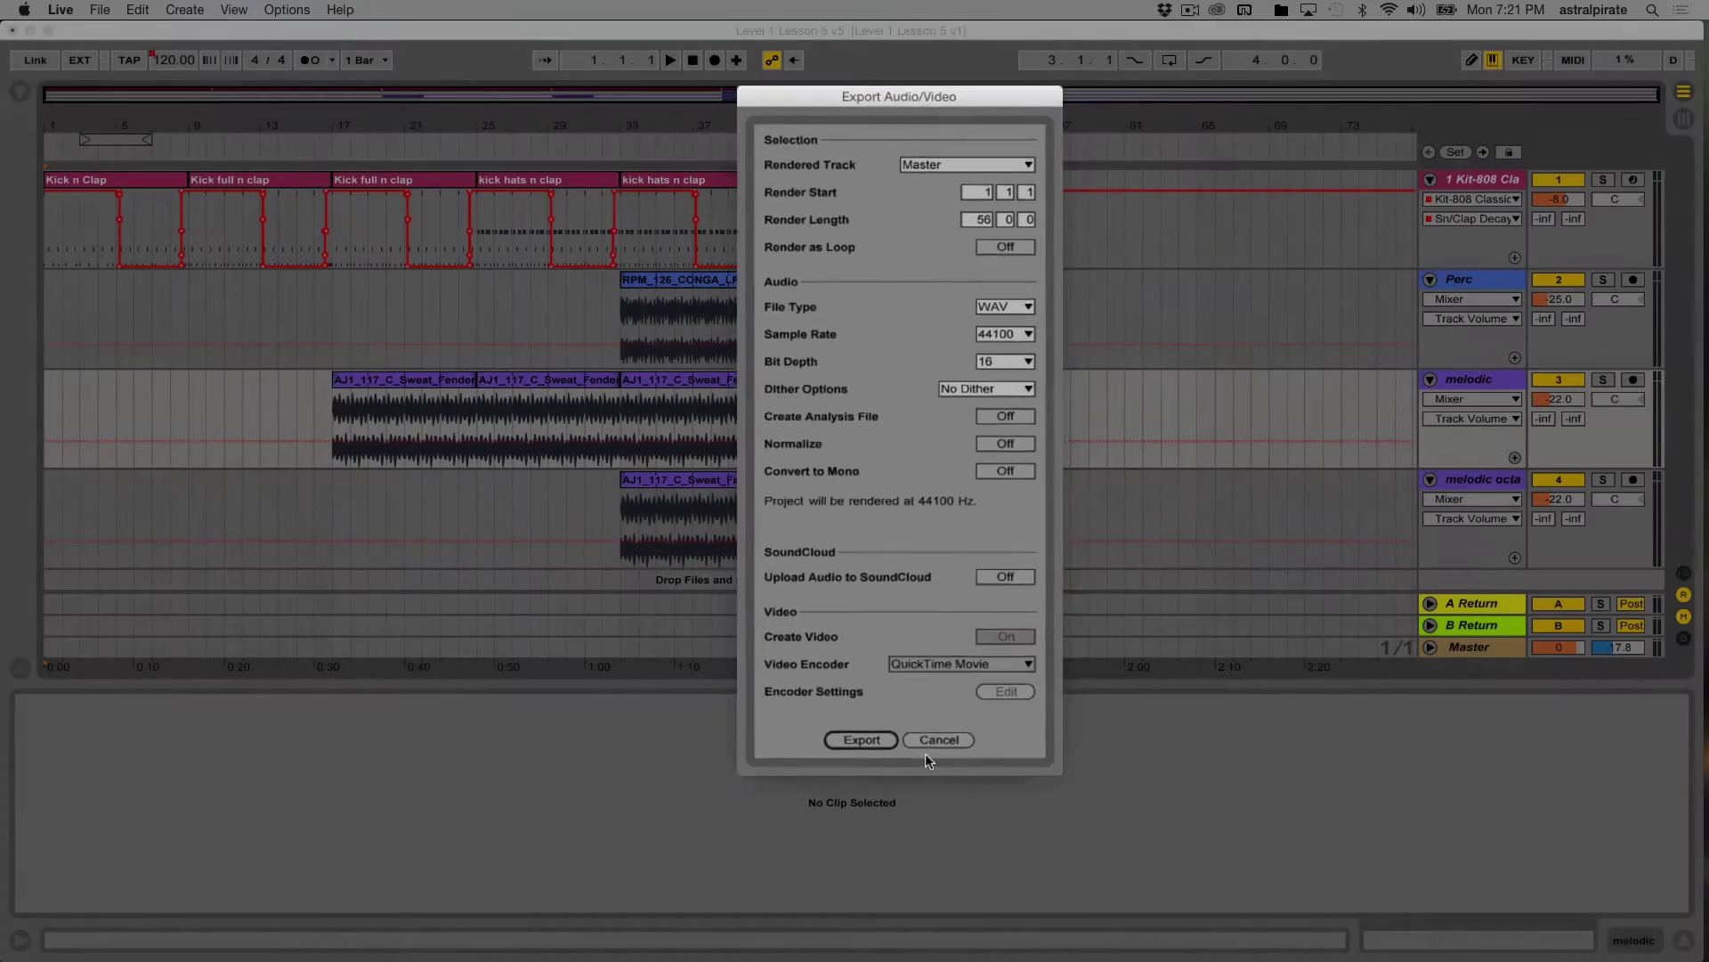
# - Select the kick hats n clap clip at bar 33 and verify the 8-bar render range from 33.1.1 in Export
pyautogui.click(934, 732)
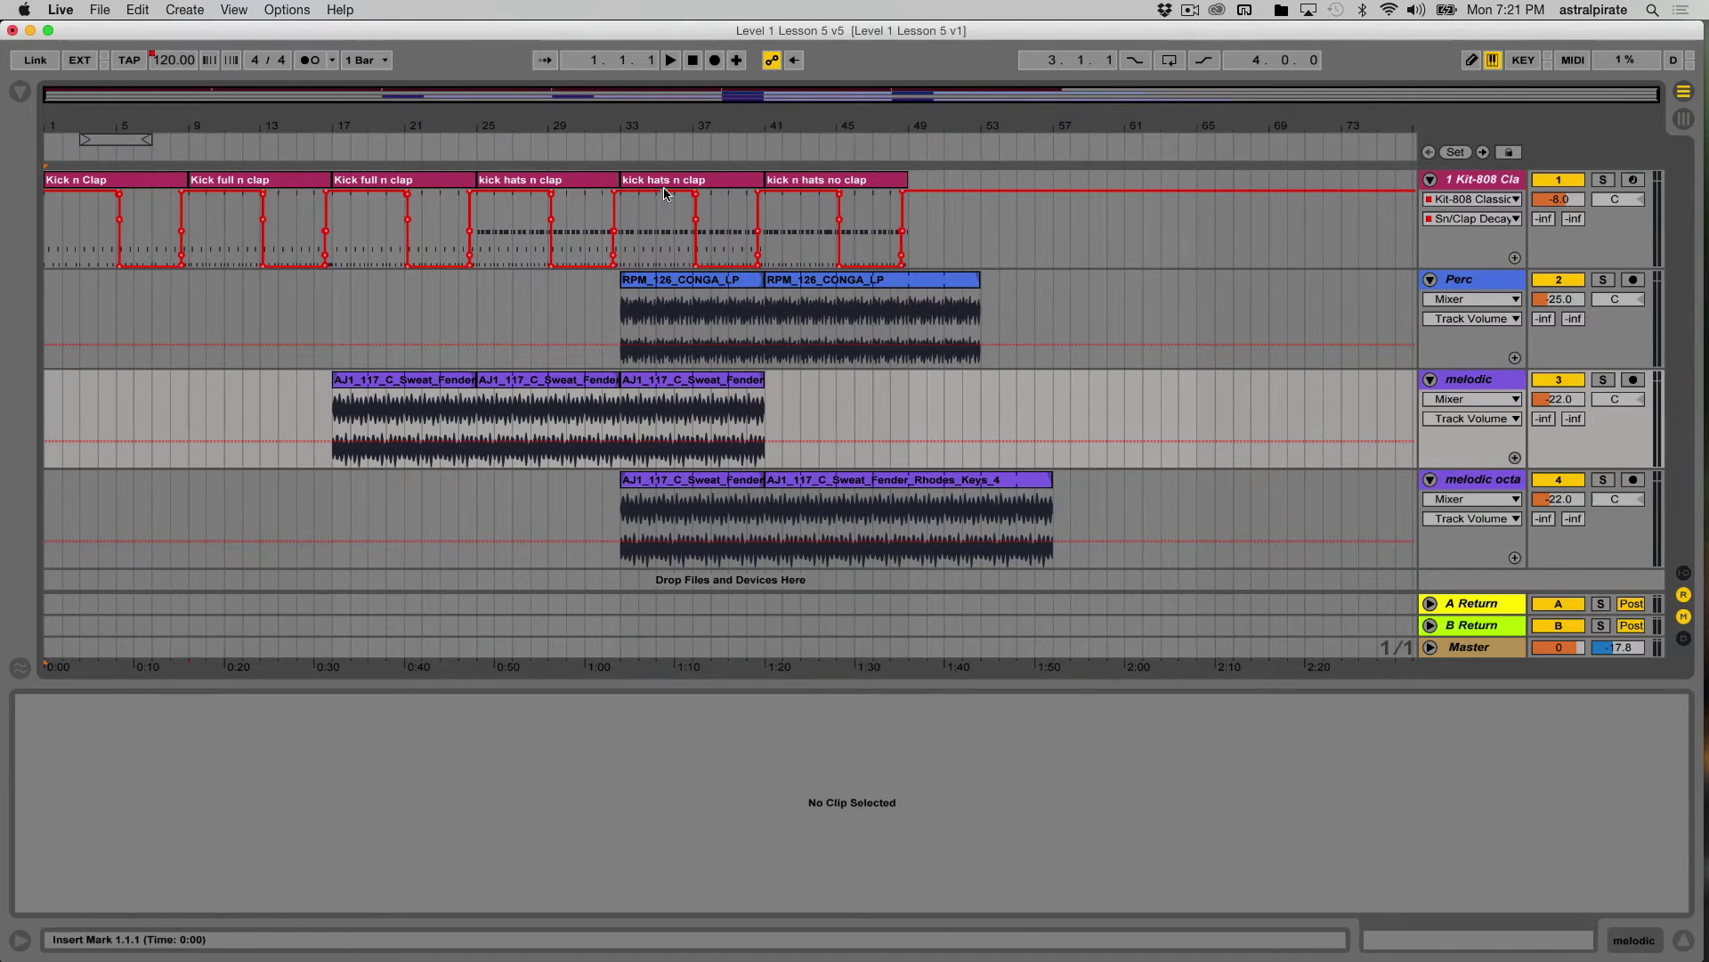
pyautogui.click(677, 181)
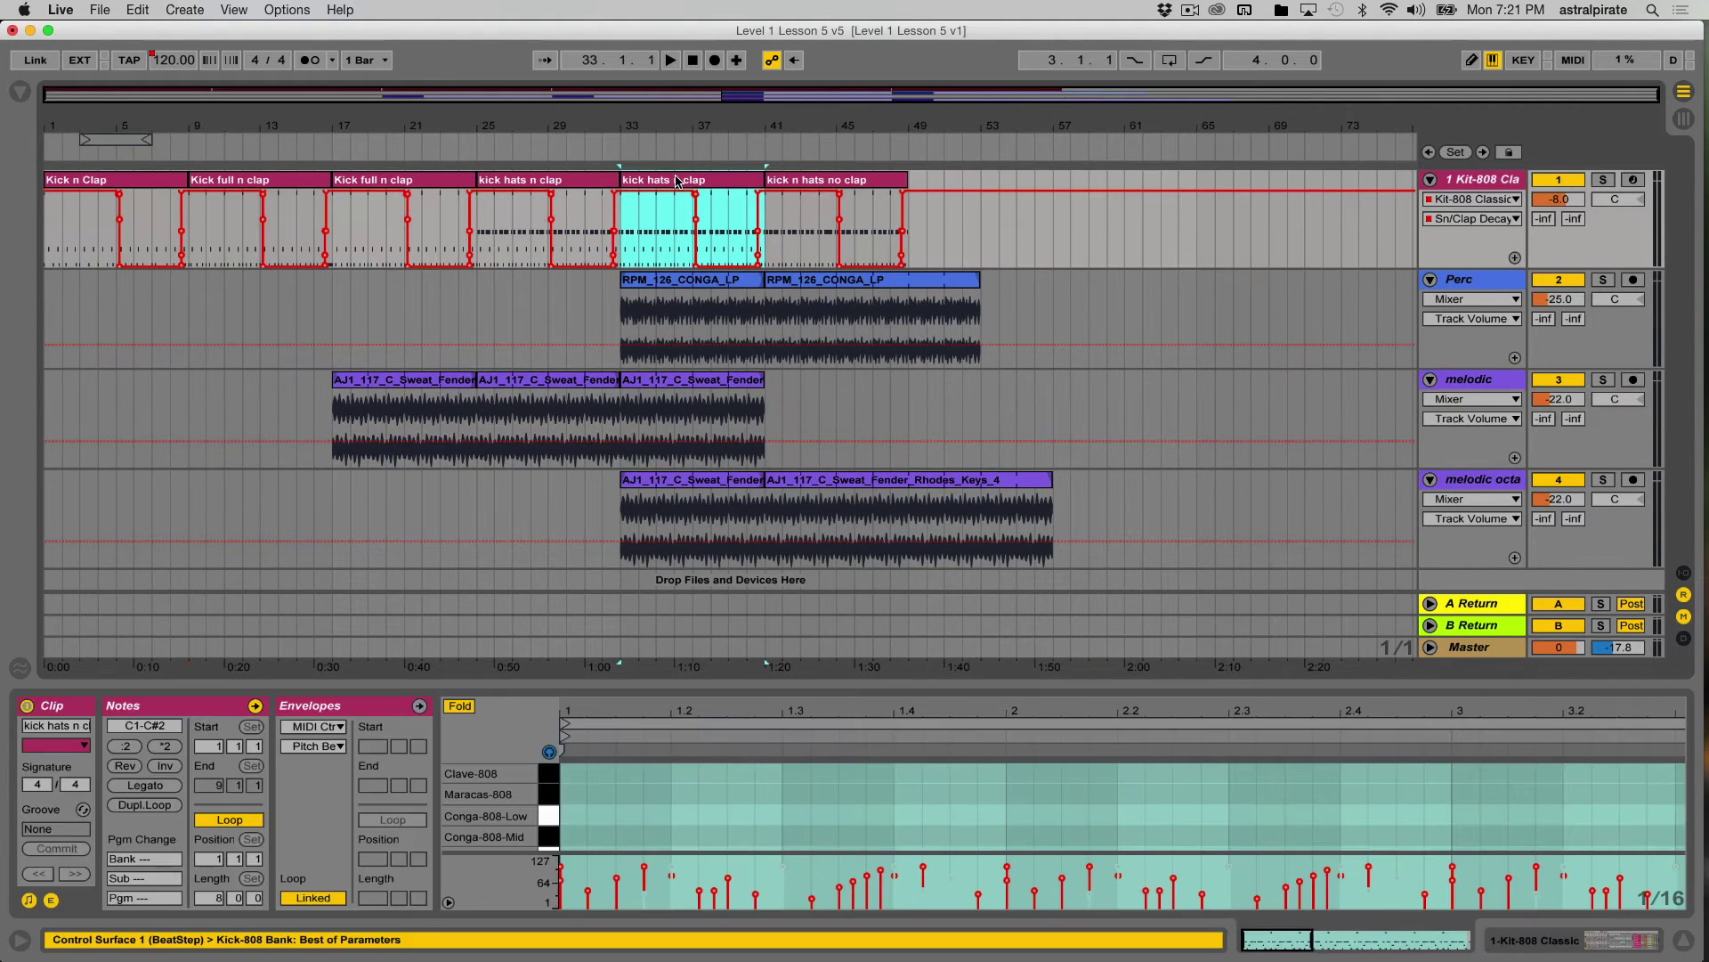
pyautogui.click(100, 9)
pyautogui.click(175, 243)
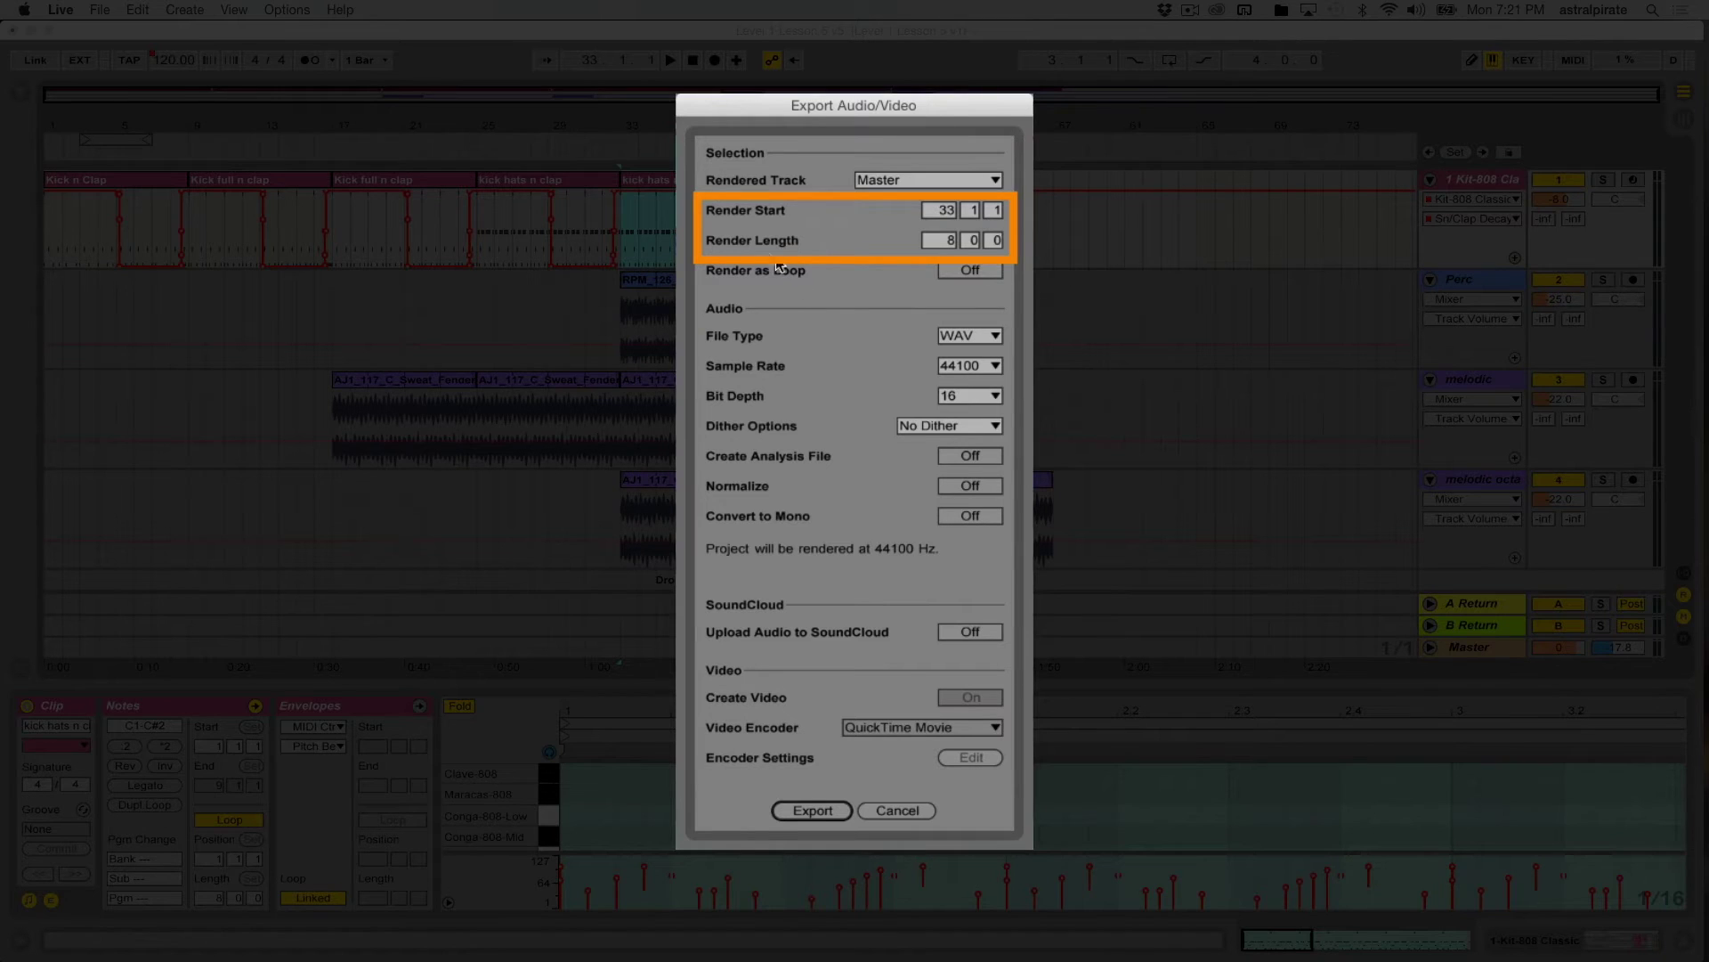
pyautogui.moveTo(818, 105); pyautogui.dragTo(954, 82)
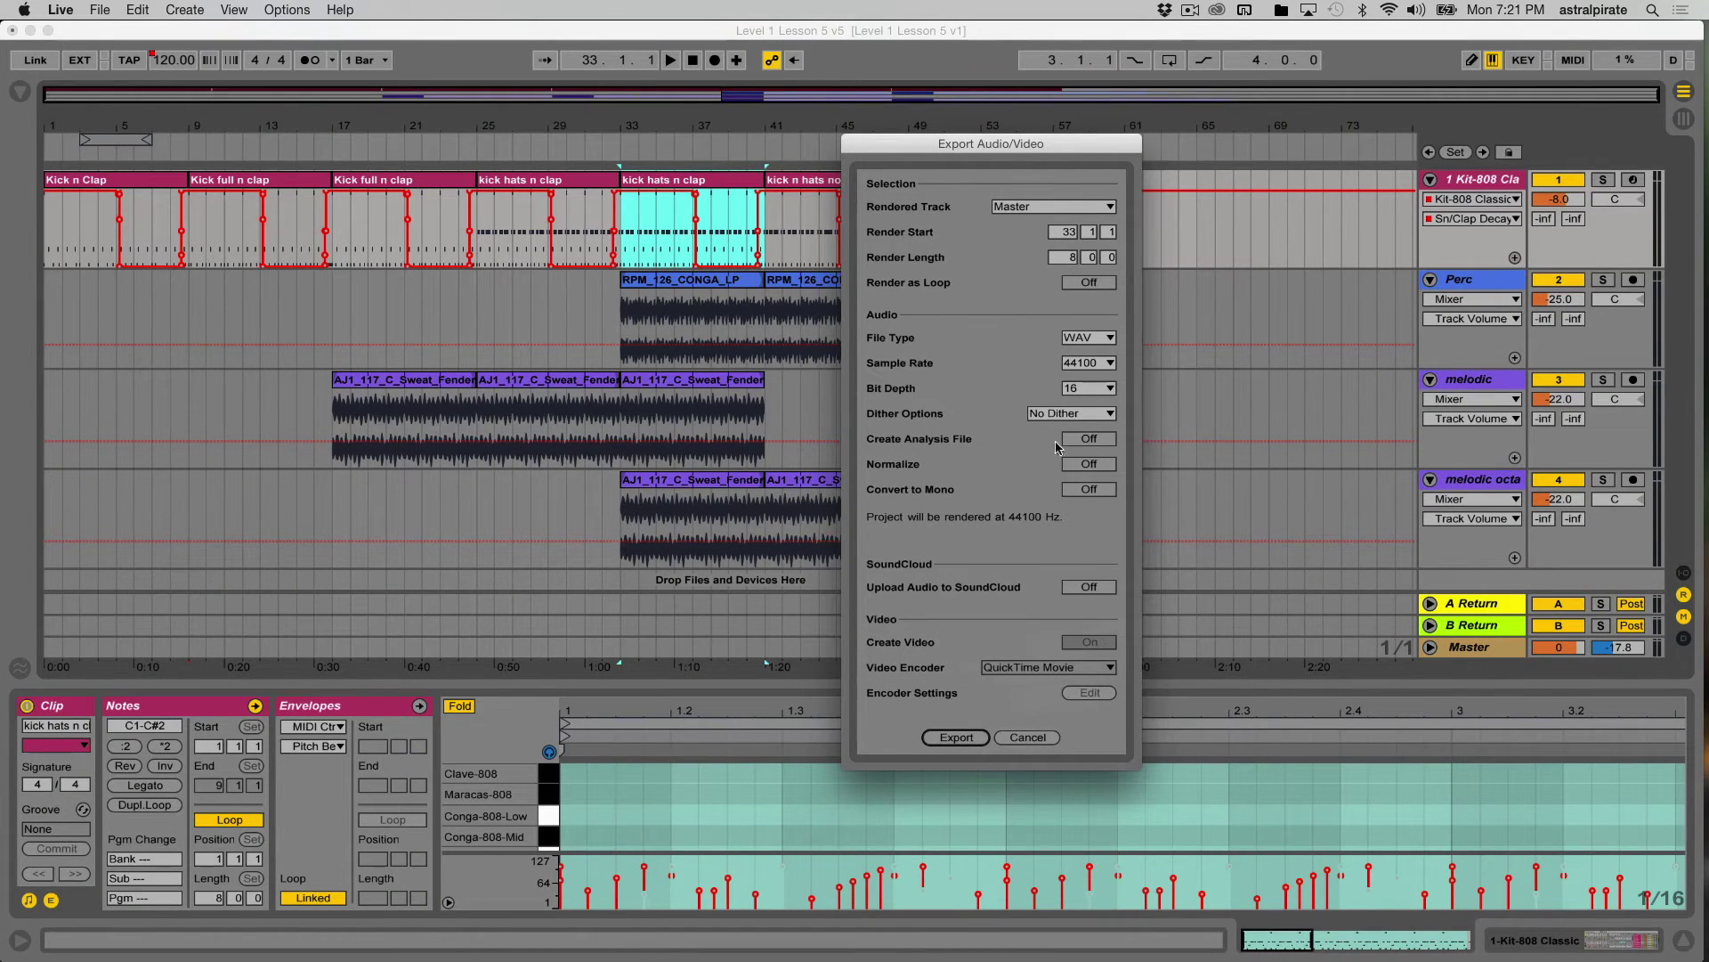
pyautogui.click(1027, 737)
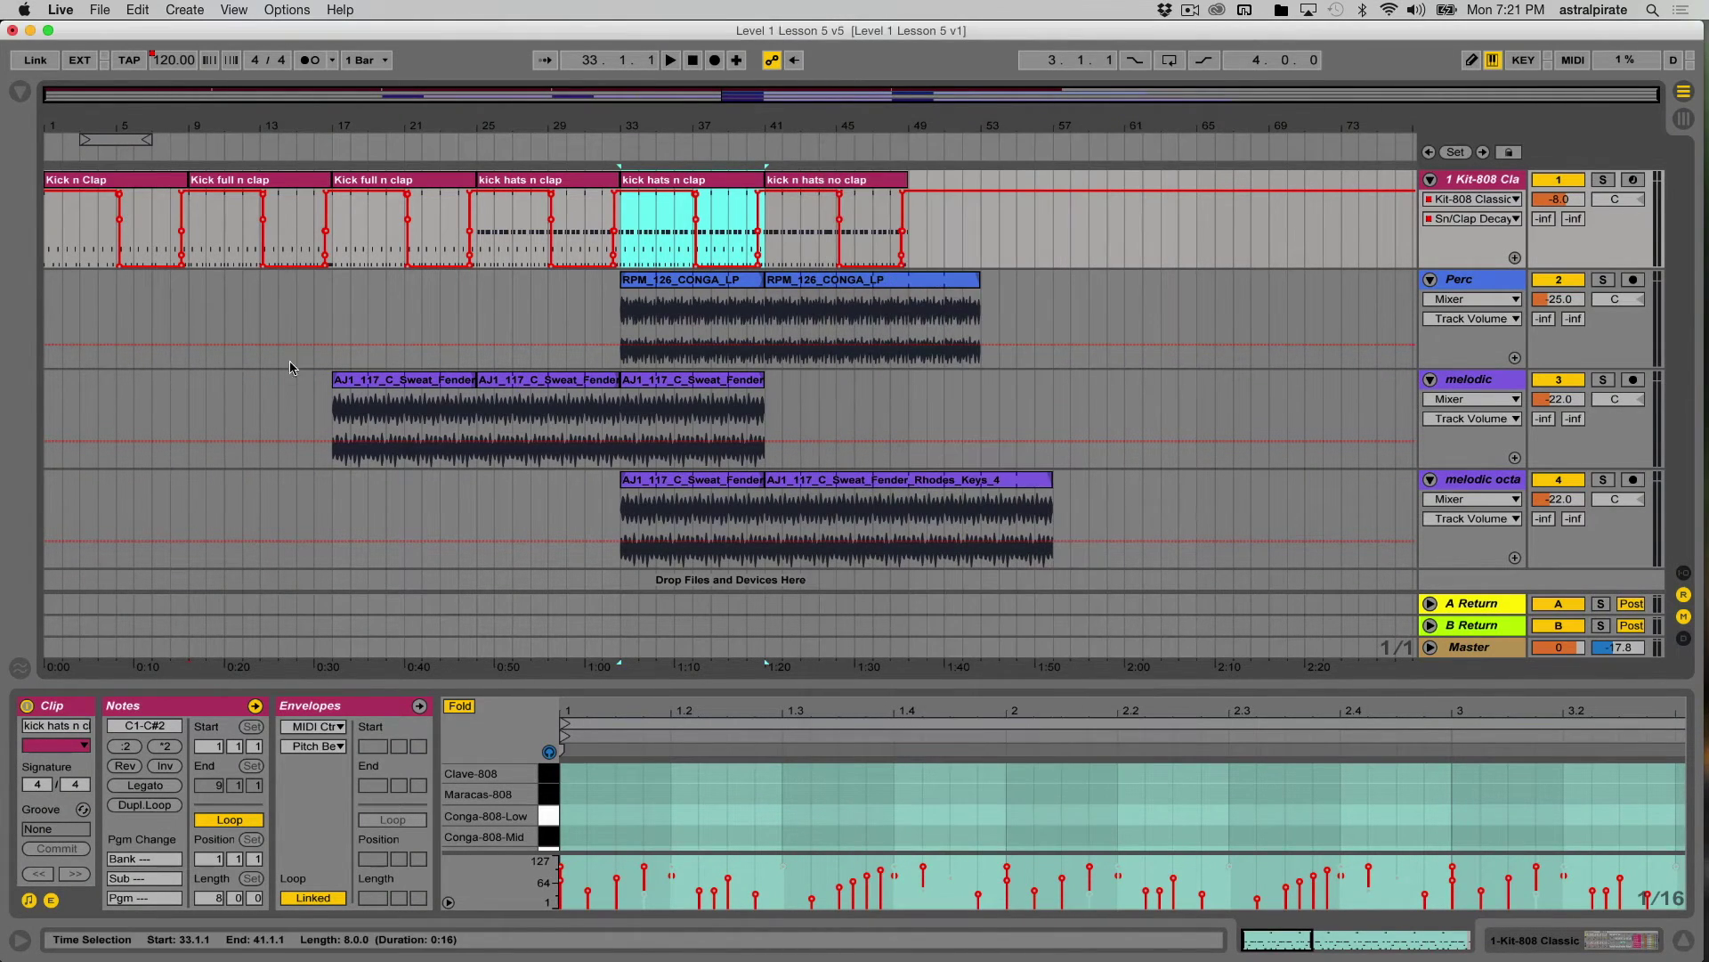
# - Clear the time selection and reopen Export Audio/Video for all 56 bars as WAV
pyautogui.click(46, 290)
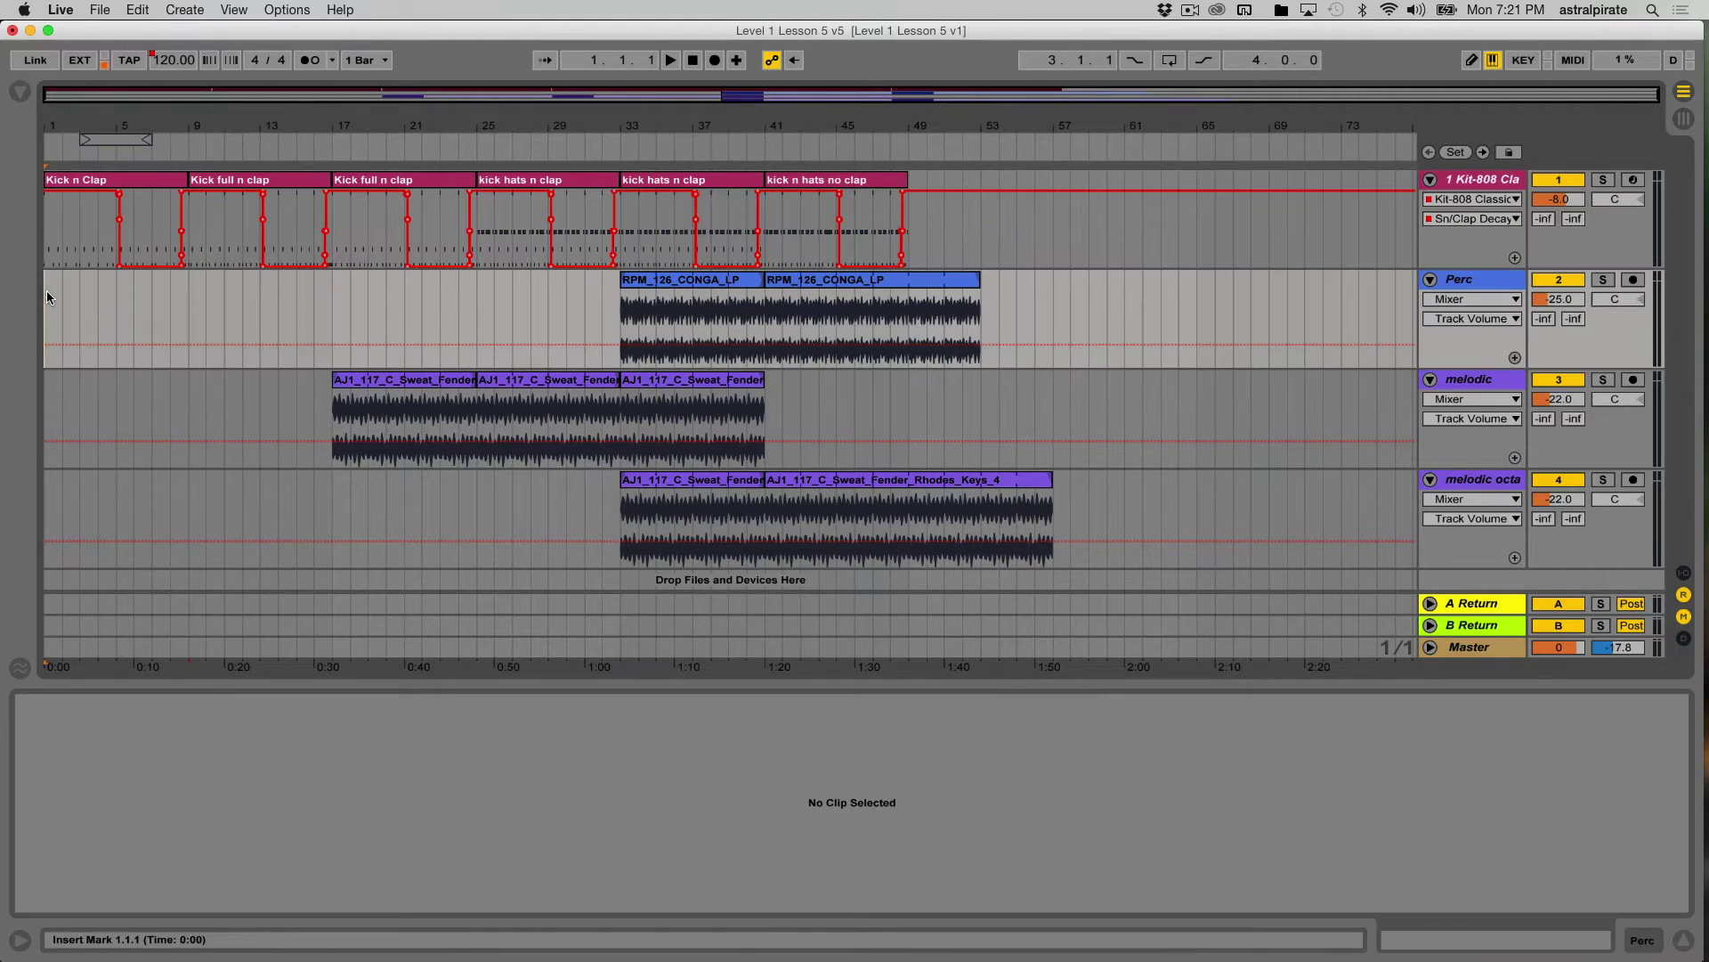
pyautogui.click(61, 10)
pyautogui.moveTo(99, 9)
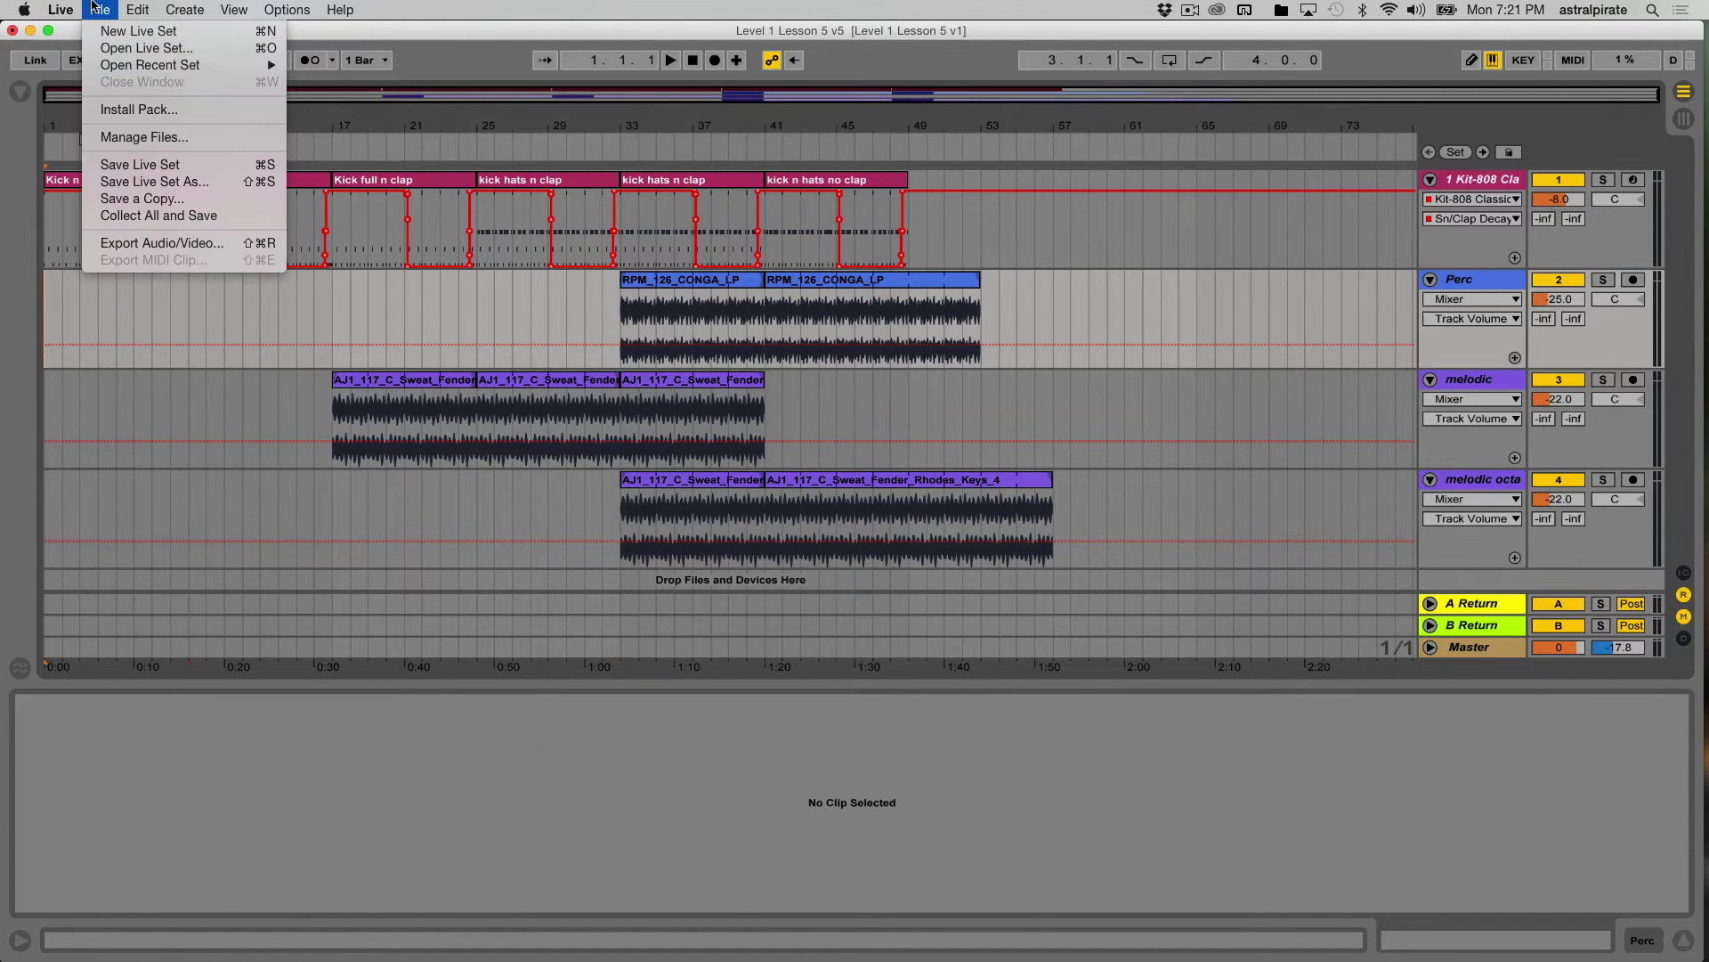
pyautogui.click(151, 243)
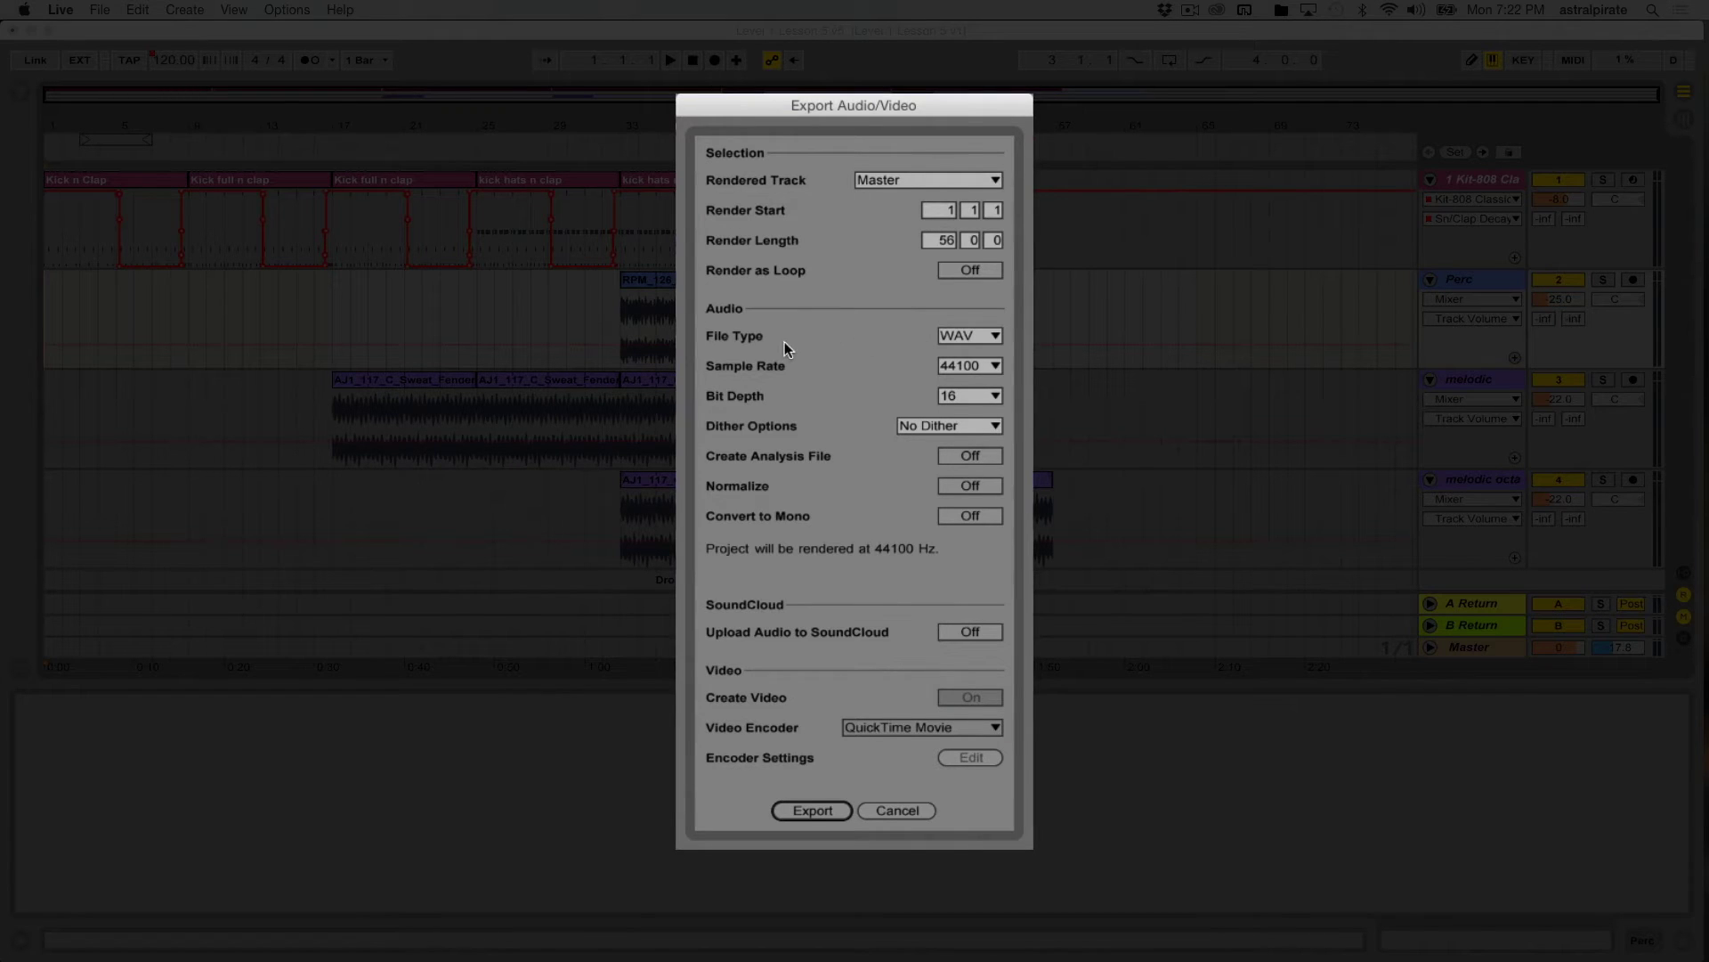
pyautogui.click(997, 336)
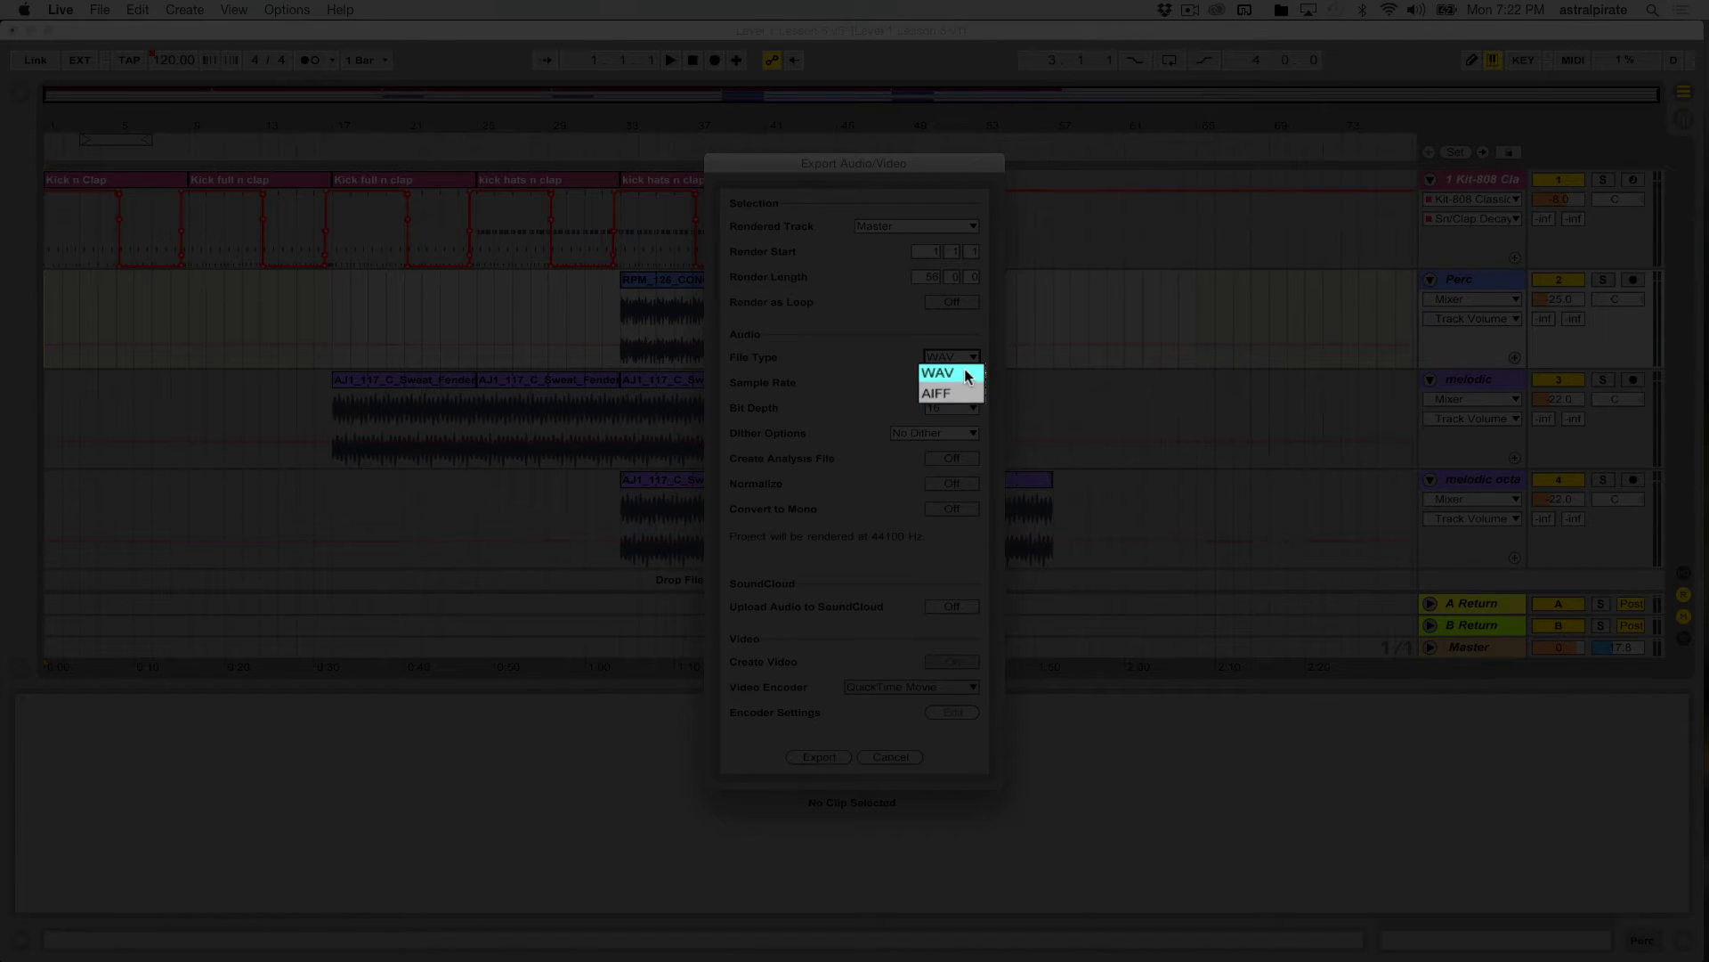
pyautogui.click(965, 371)
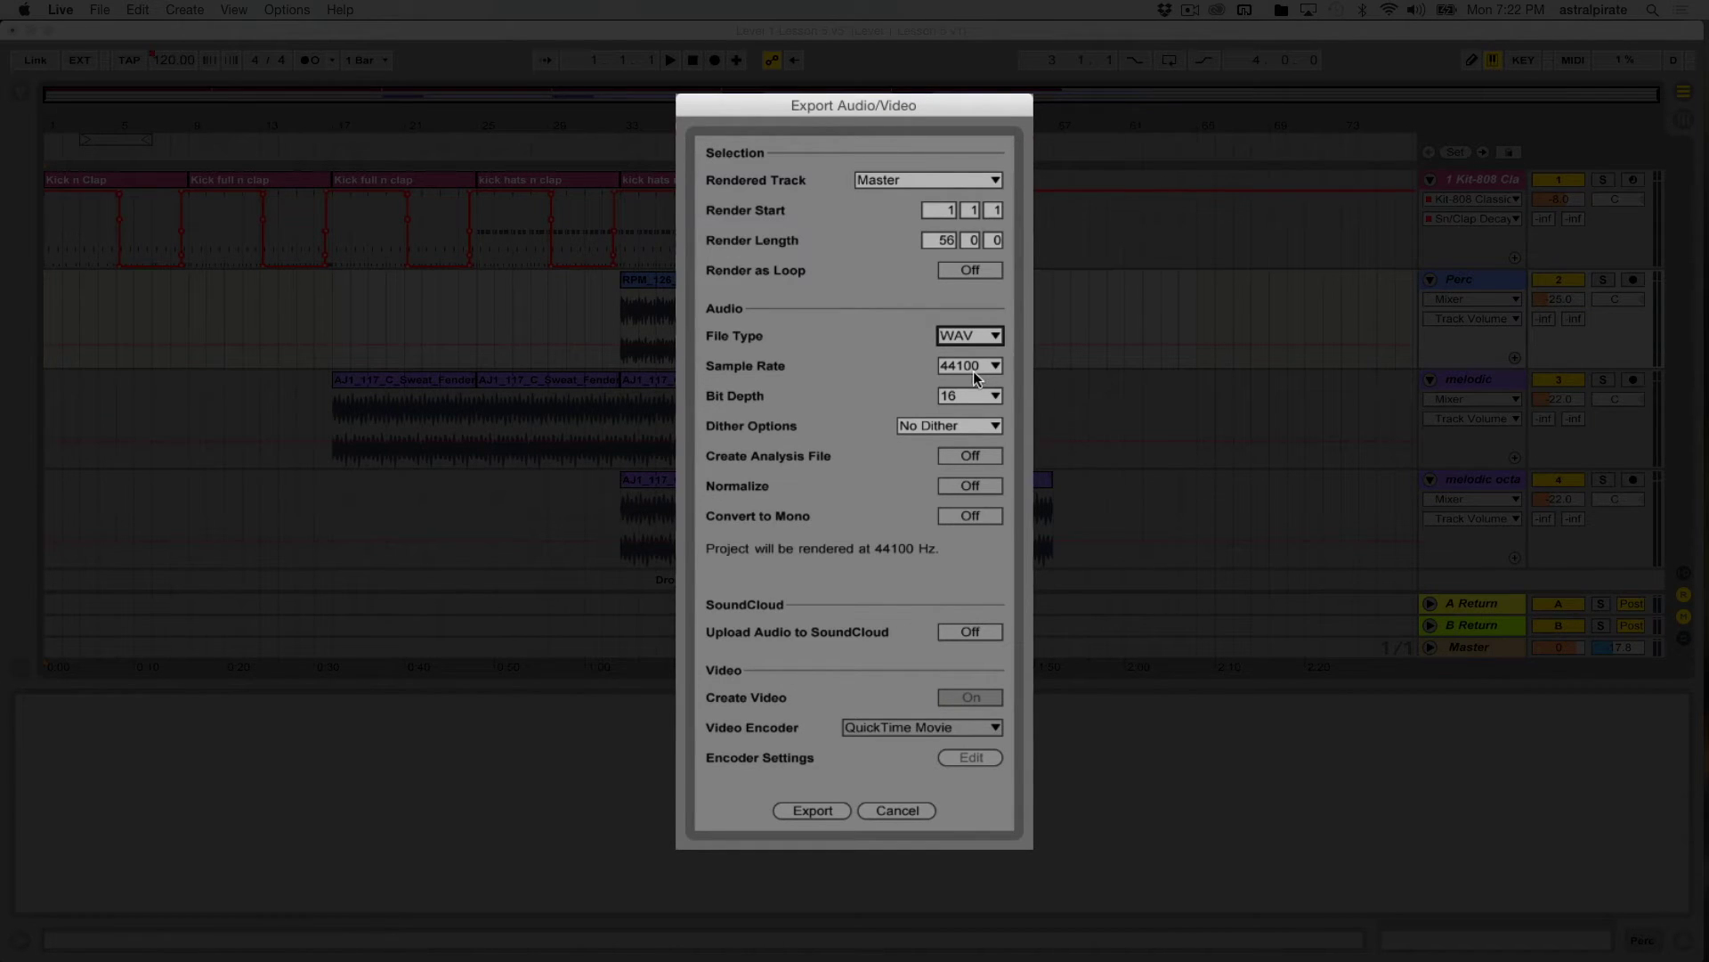
# - Keep 44100 Hz as the export sample rate
pyautogui.click(969, 367)
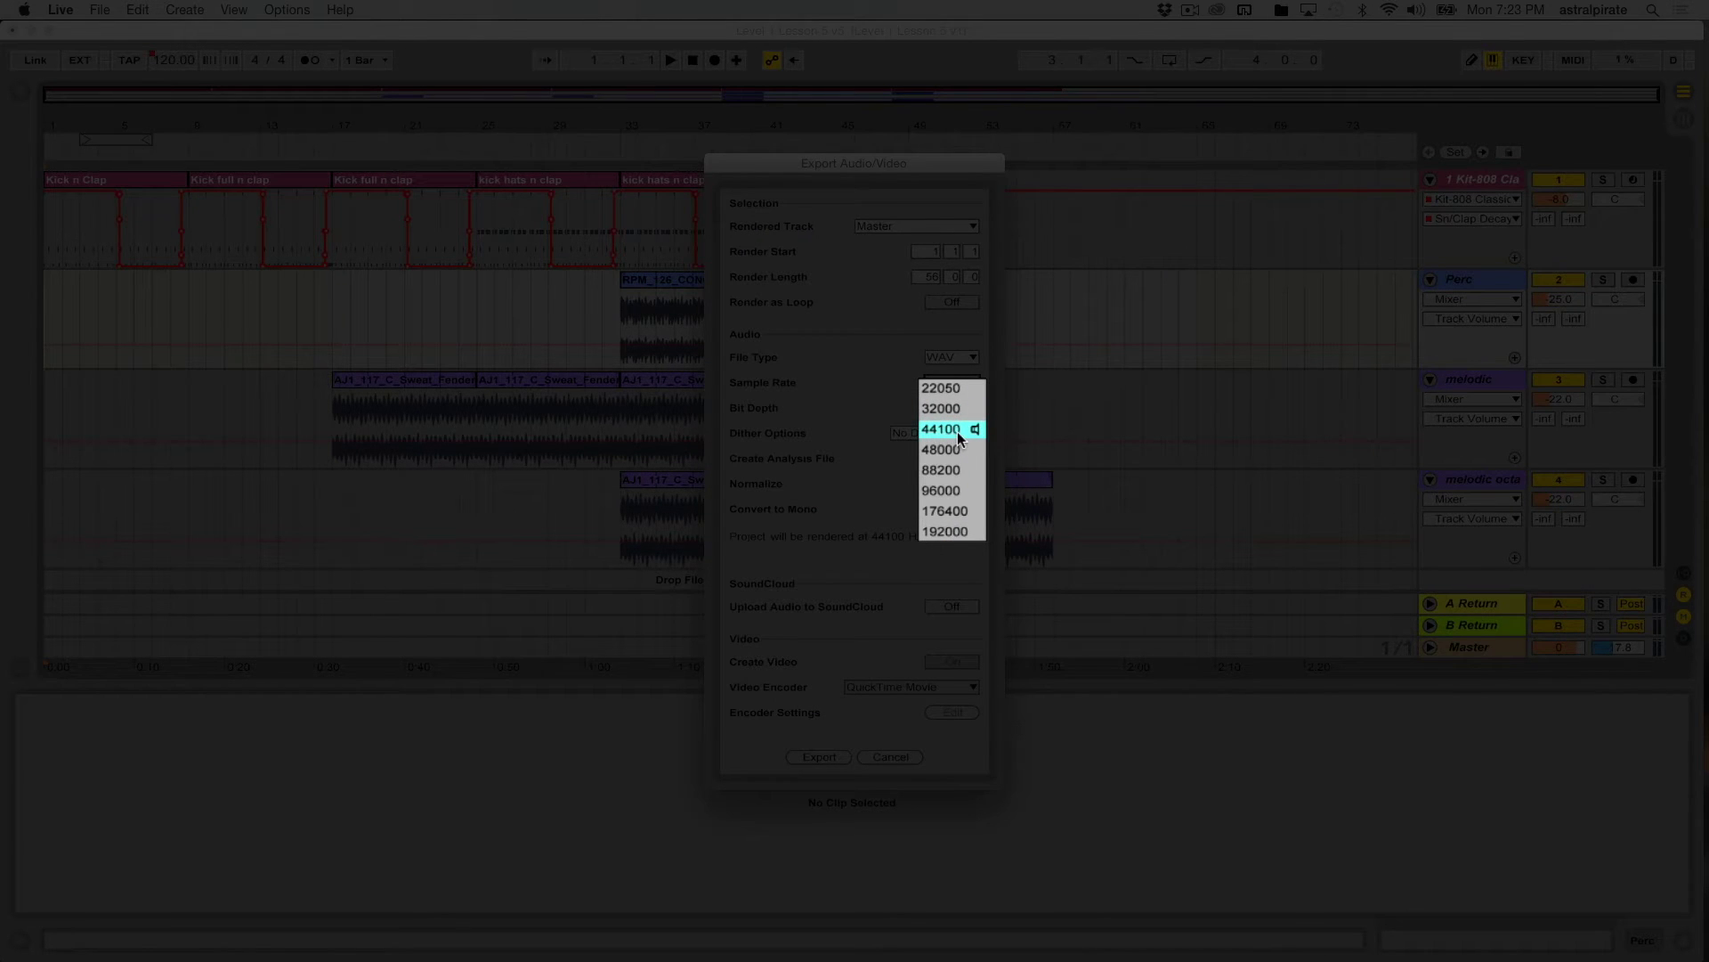
pyautogui.click(857, 397)
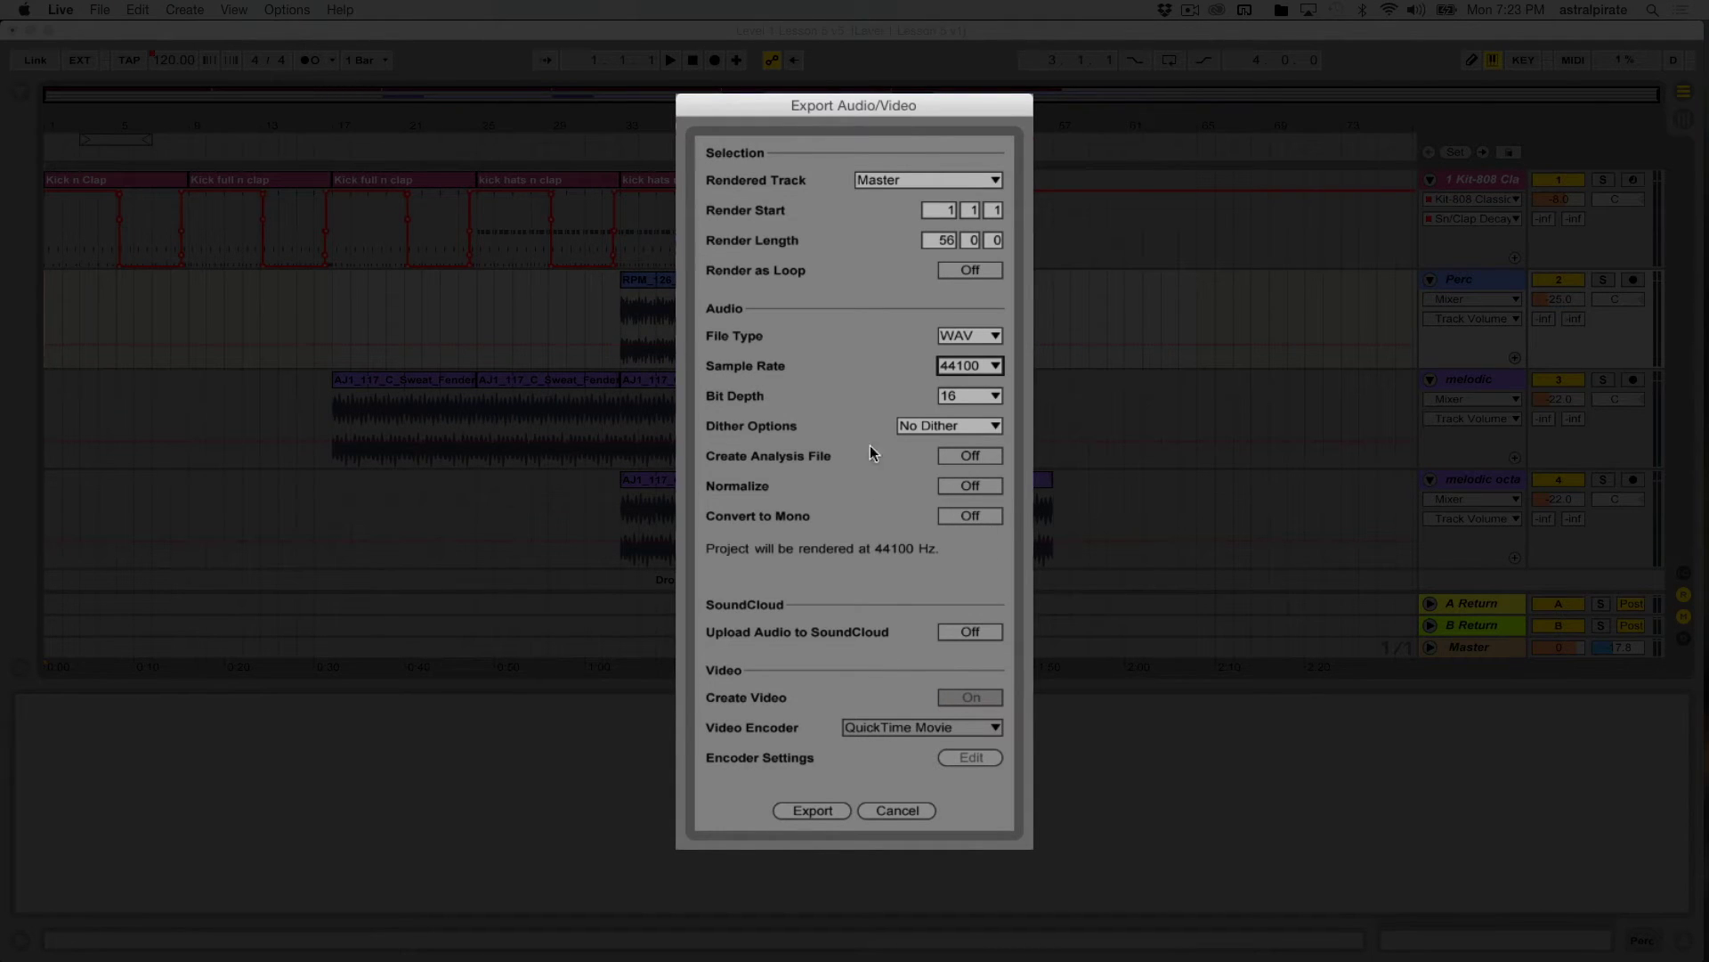
pyautogui.click(977, 357)
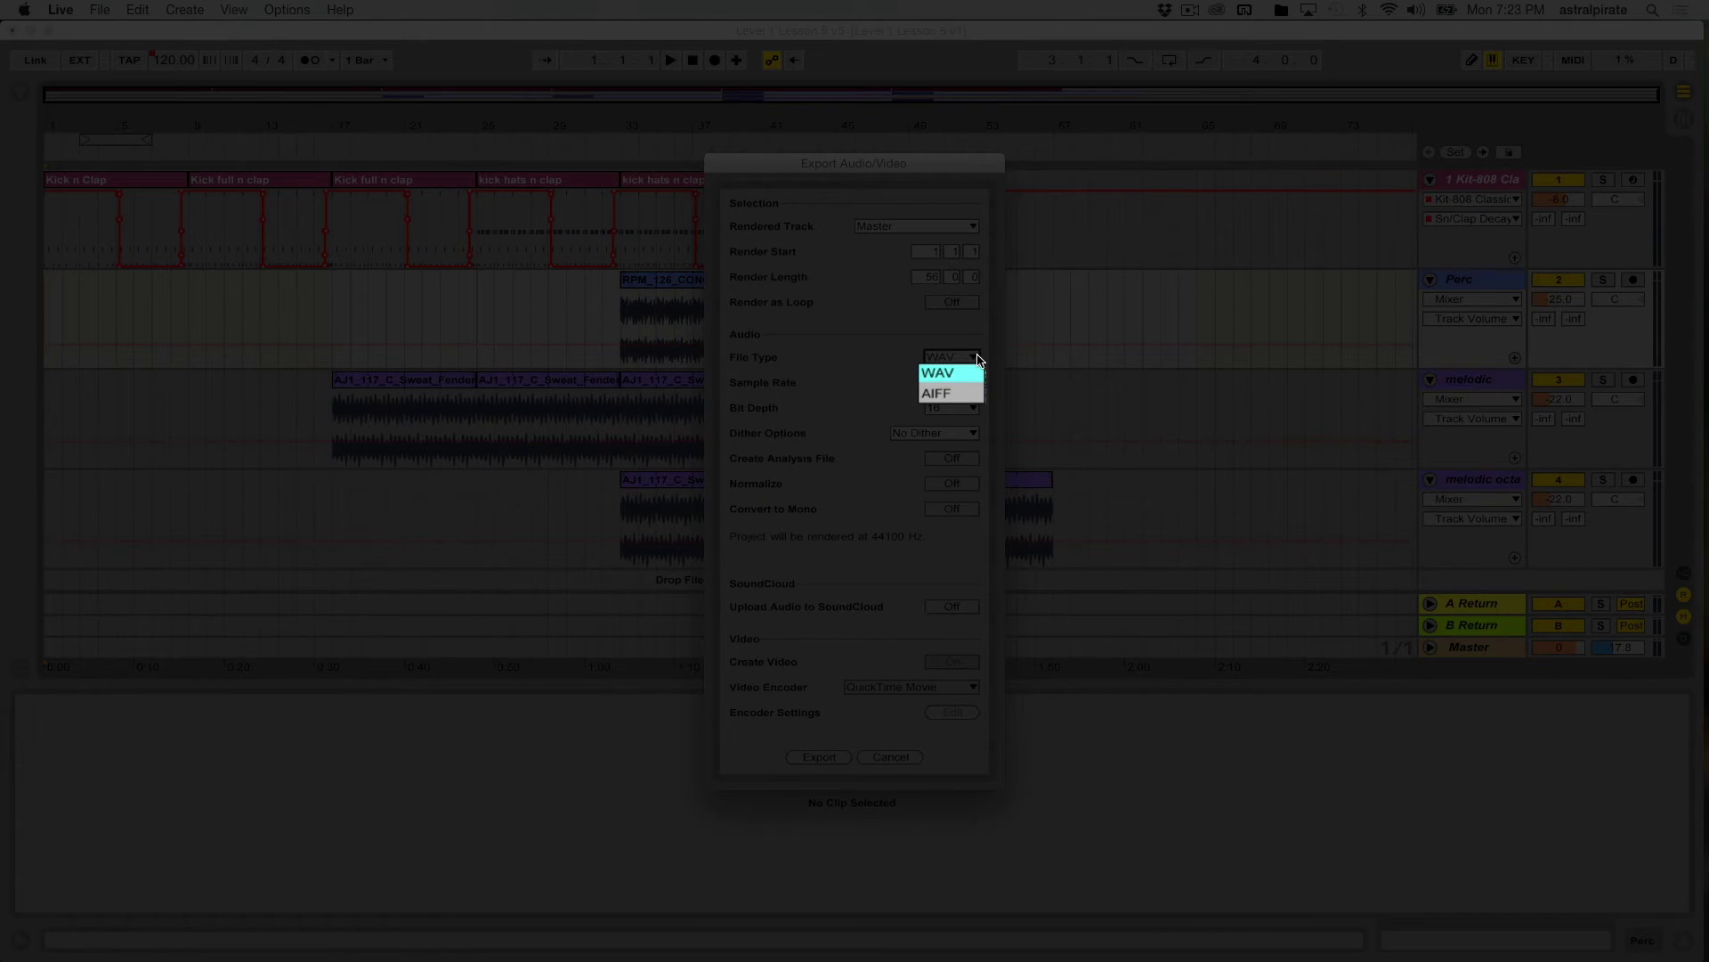
pyautogui.click(977, 356)
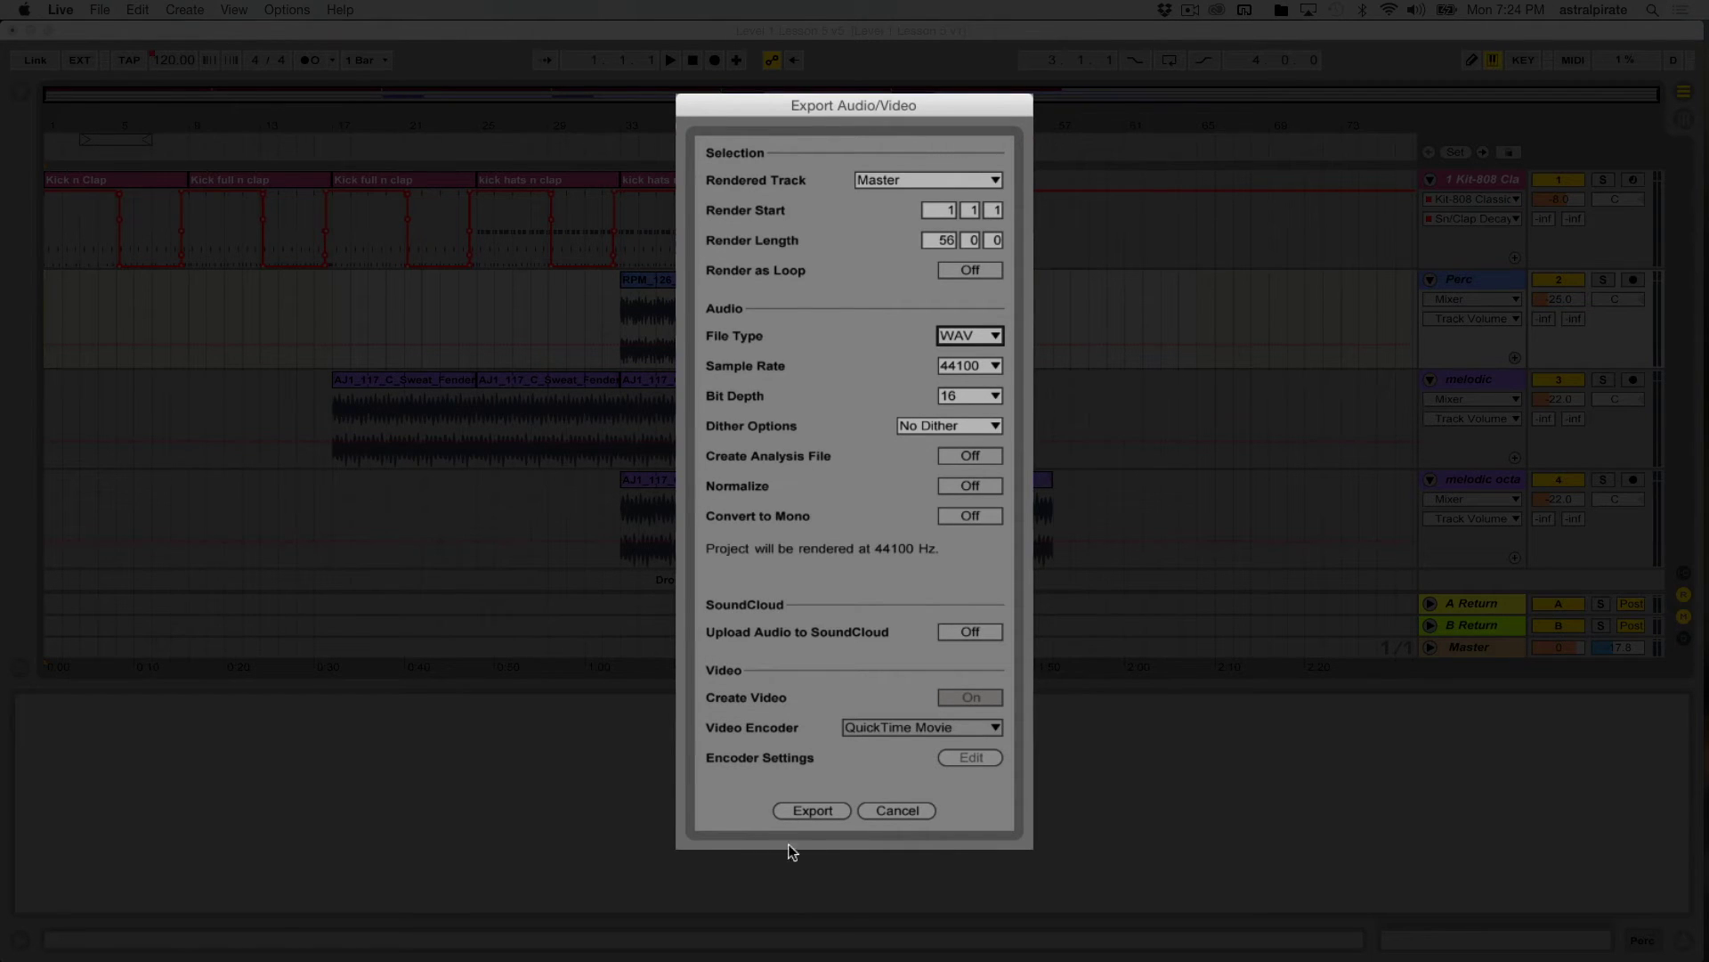
# - Render the song to the Desktop as the WAV file 'Level 1 Lesson 5 v5'
pyautogui.click(811, 808)
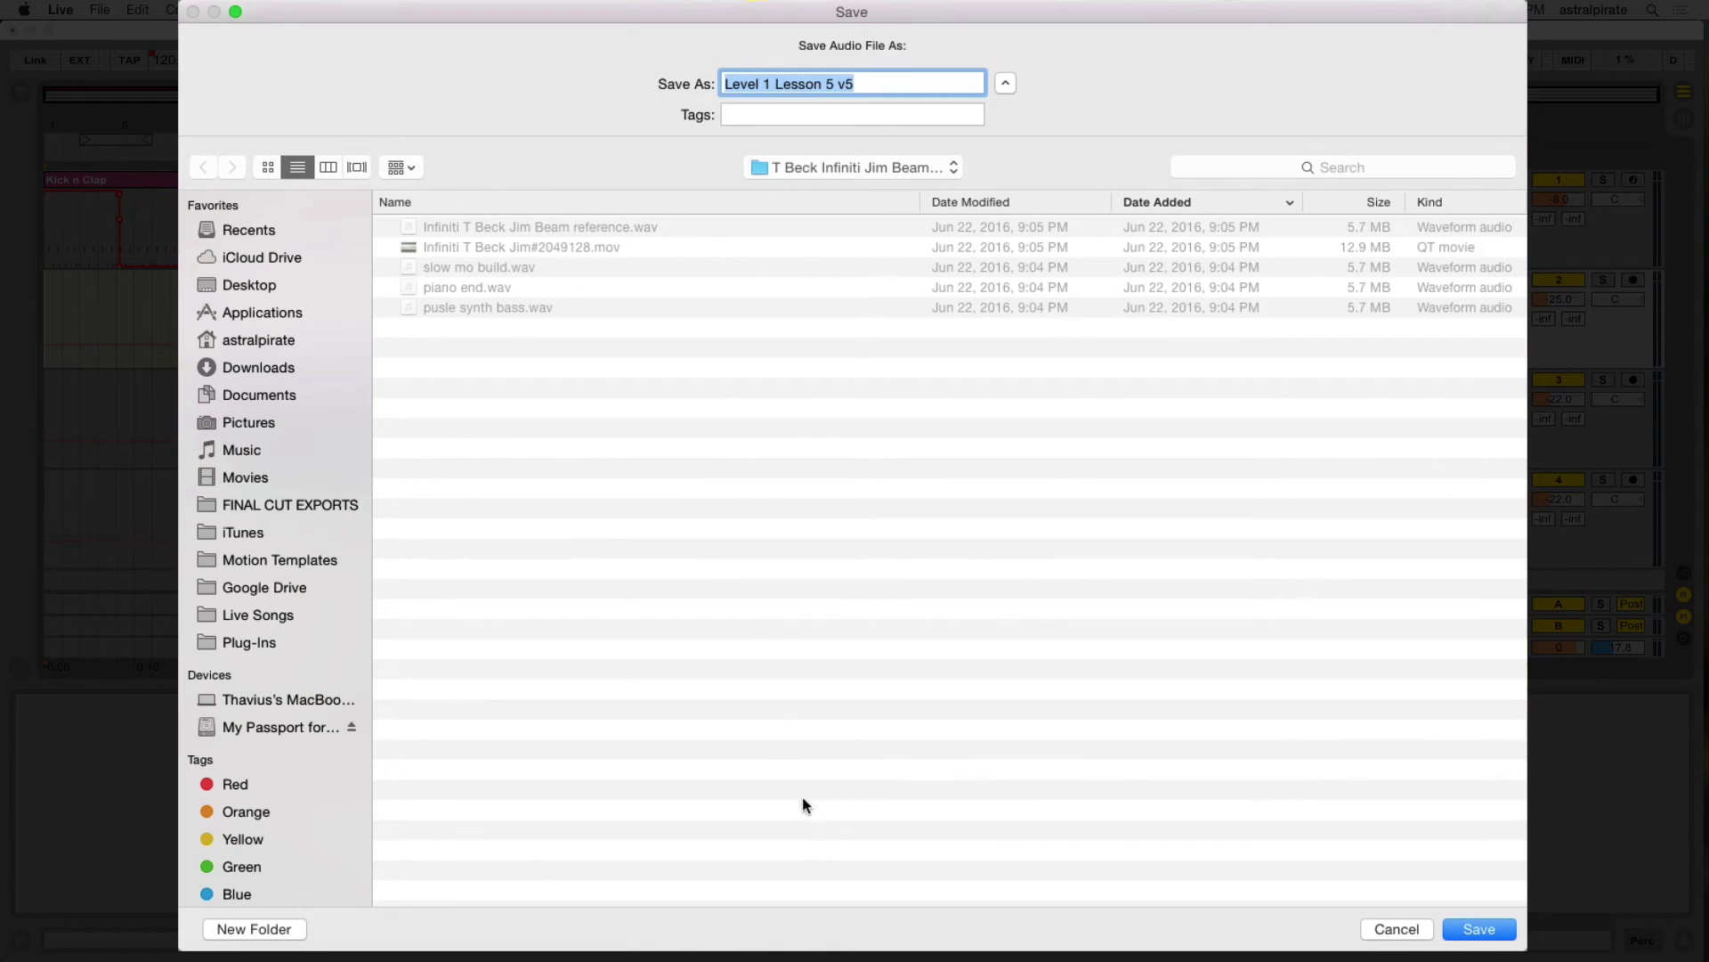
pyautogui.click(271, 285)
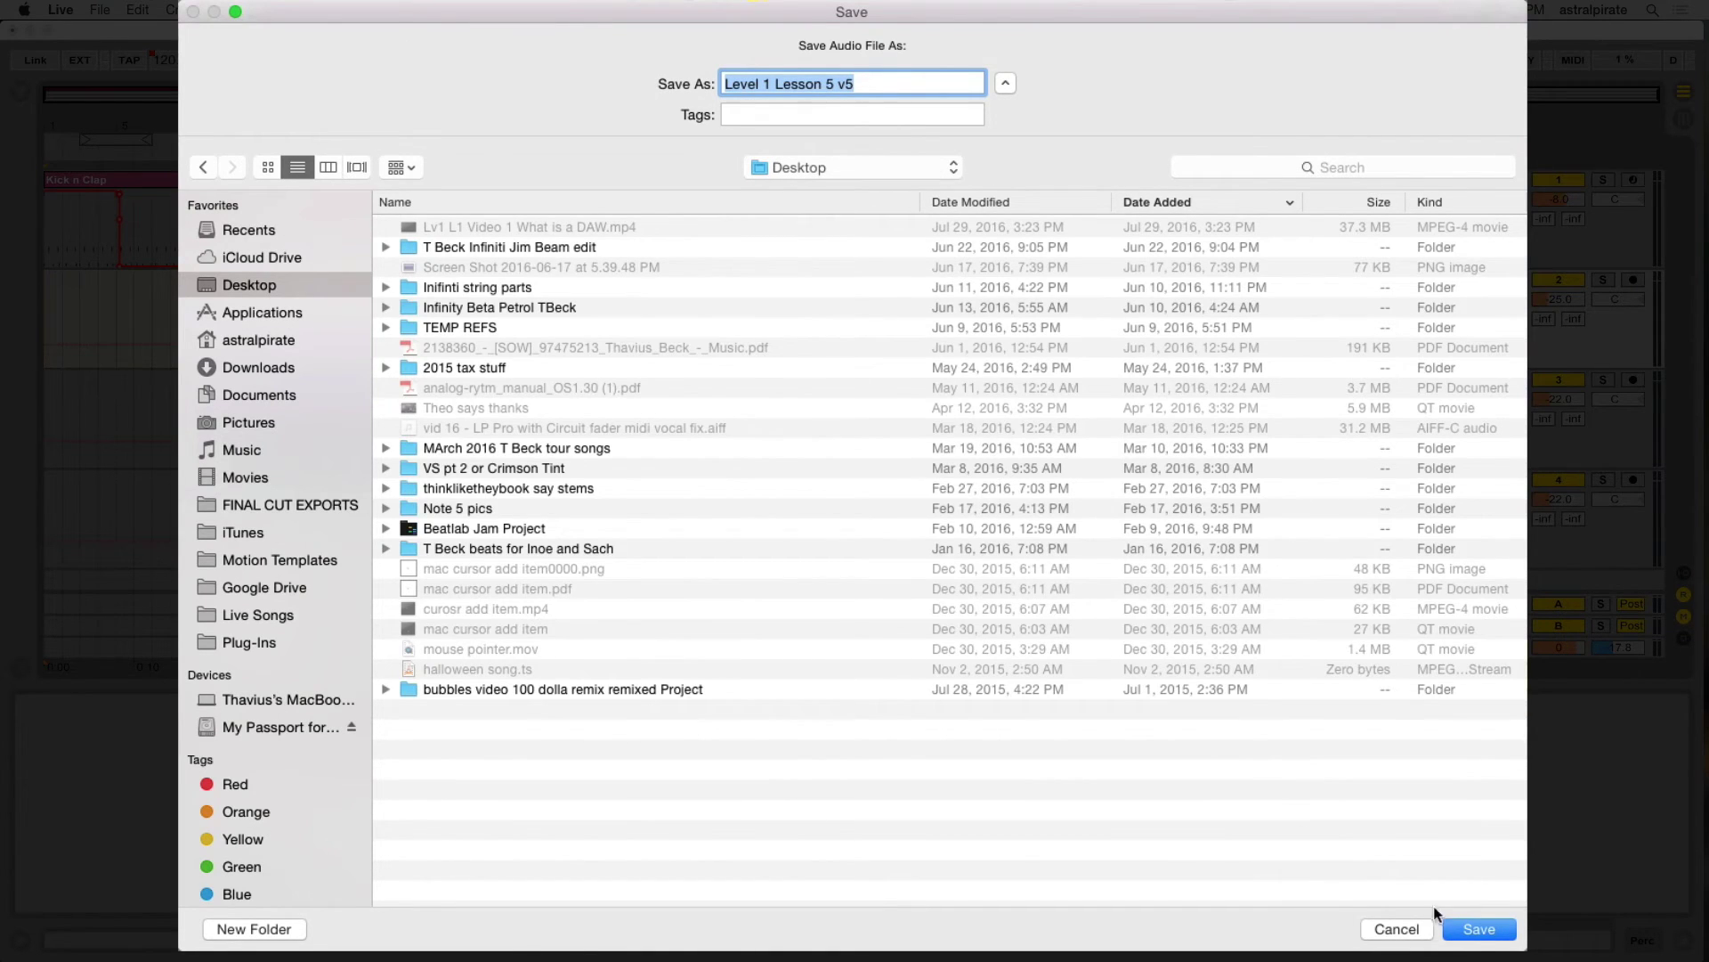
pyautogui.click(1475, 928)
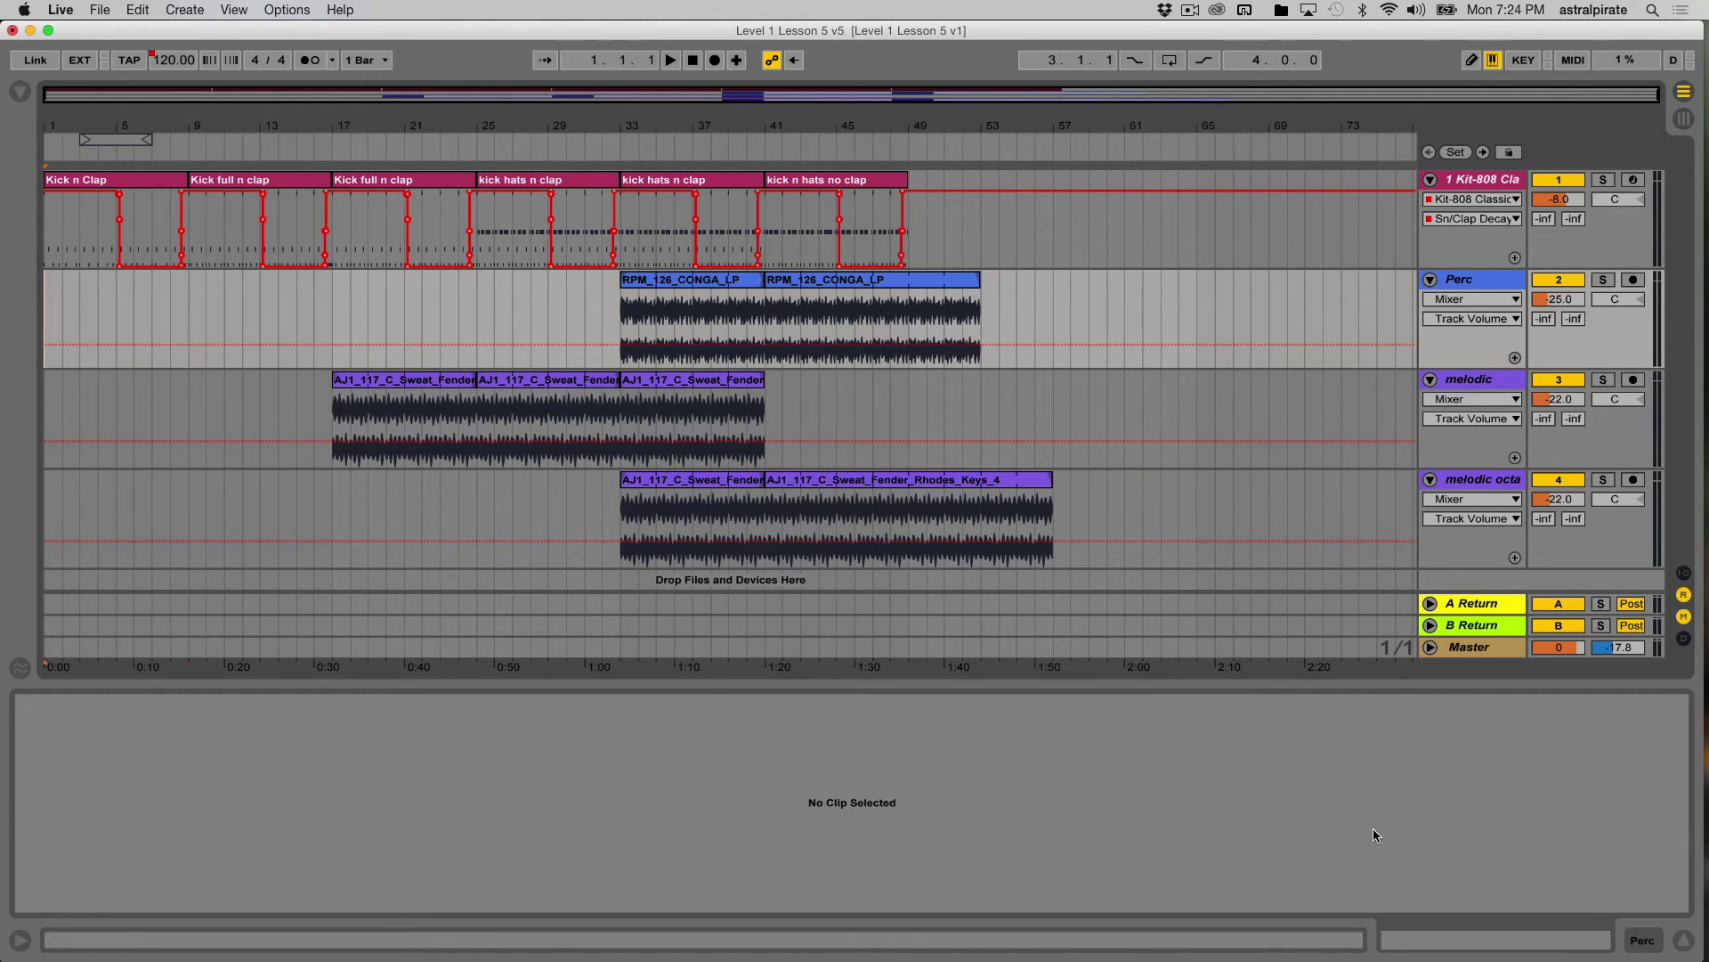
# - Open a Finder window on the Desktop and select Level 1 Lesson 5 v5.wav
pyautogui.moveTo(1696, 230)
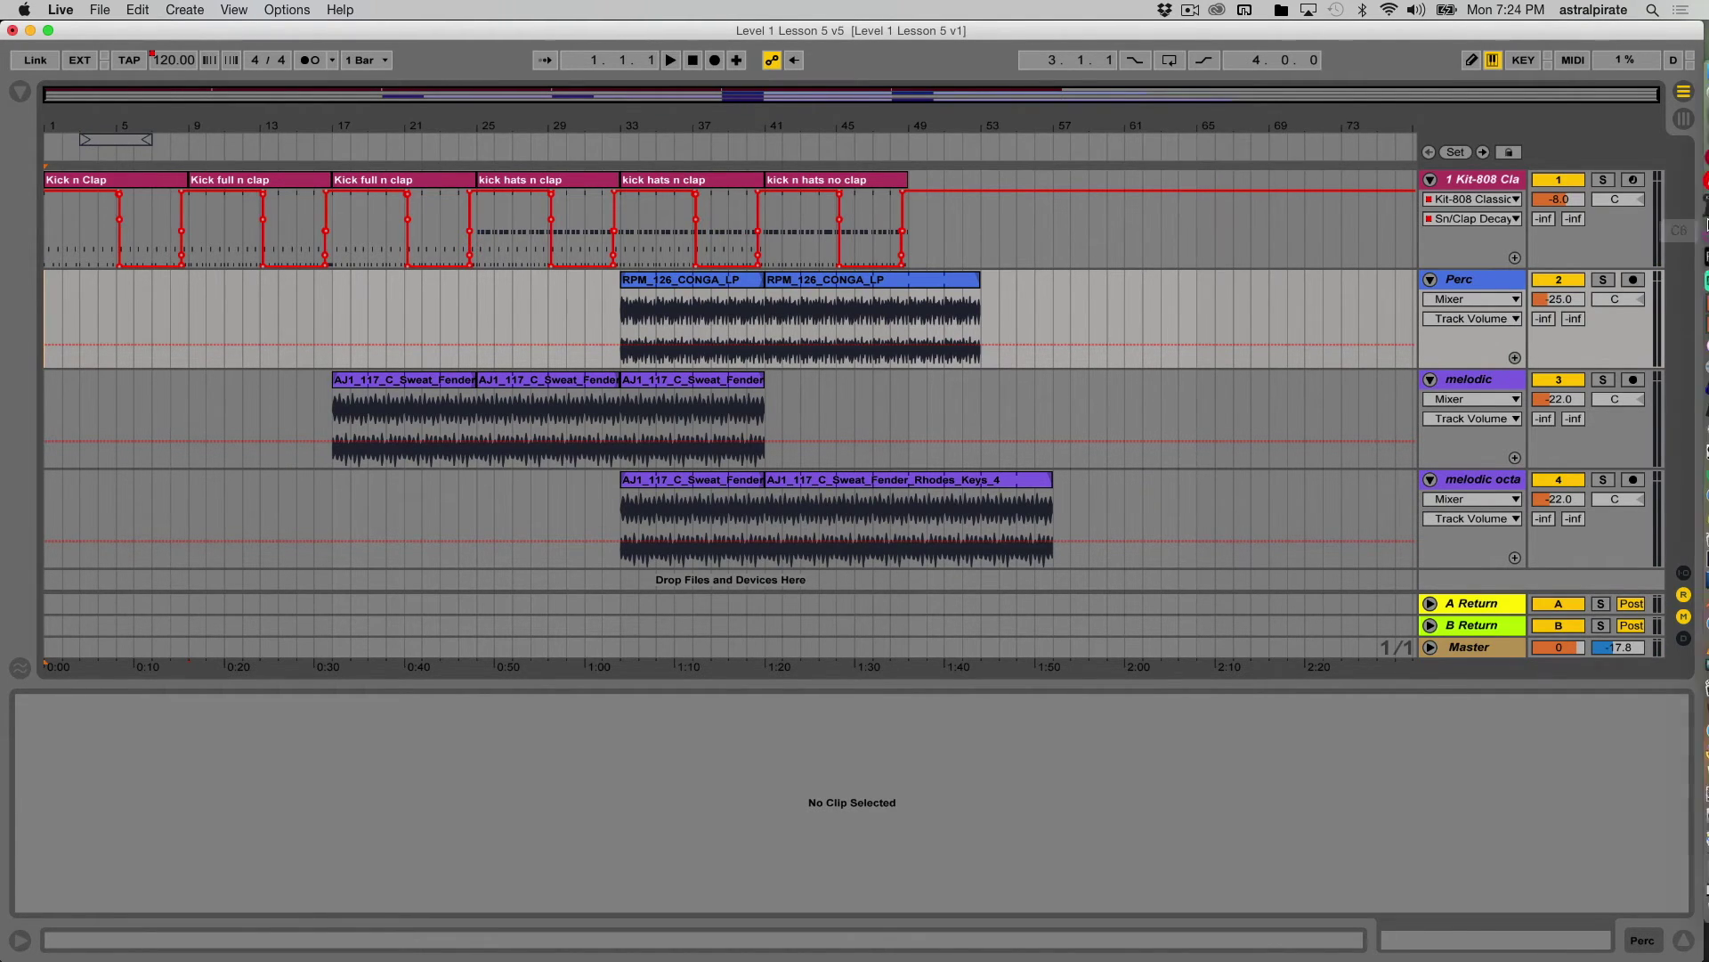
pyautogui.click(1672, 86)
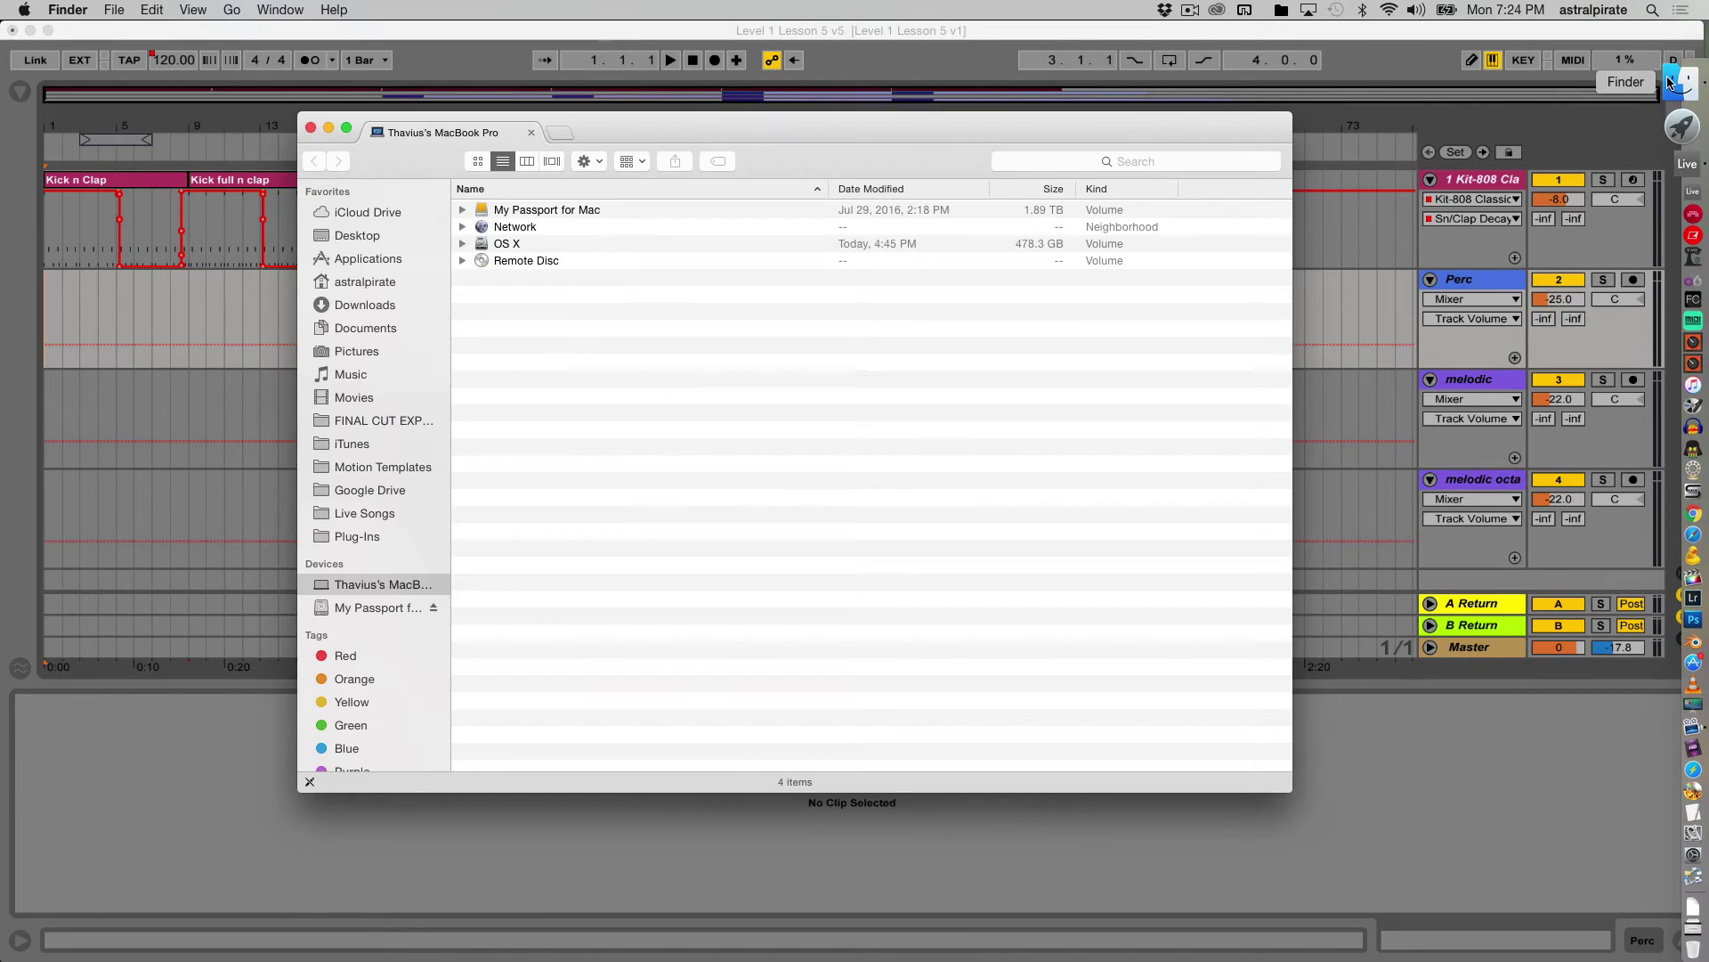
pyautogui.click(374, 237)
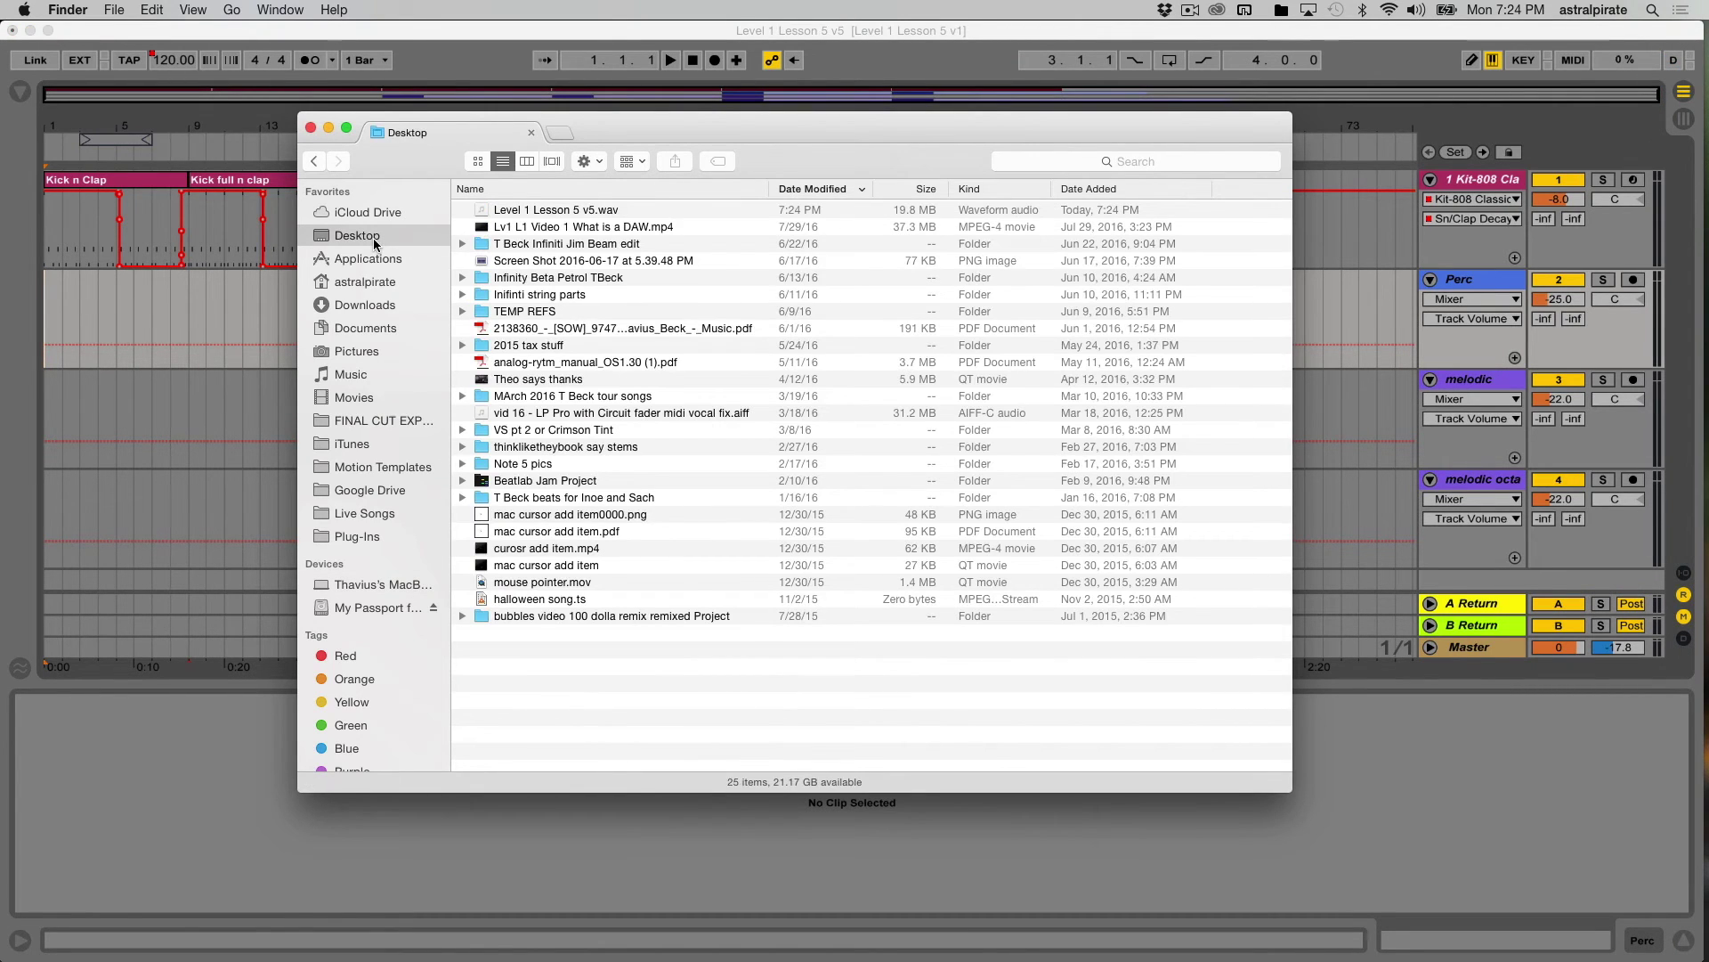
pyautogui.click(652, 210)
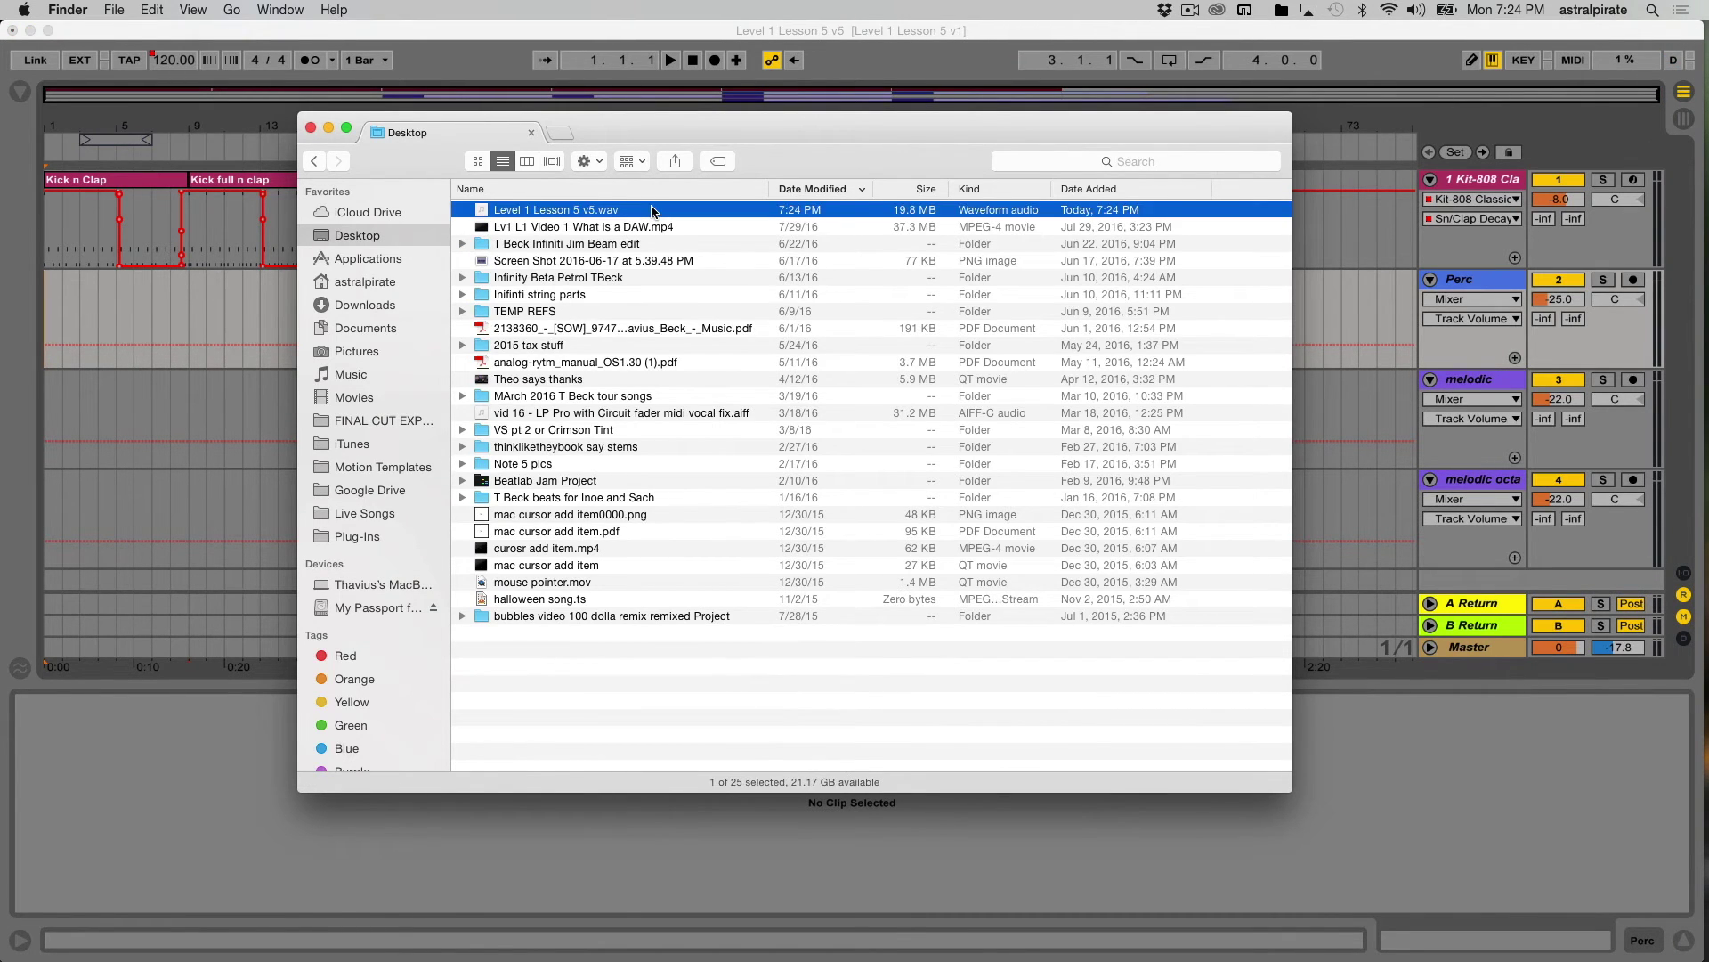
# - Quick Look the WAV, scrub ahead, close the preview, and move Finder to the lower right
pyautogui.press('space')
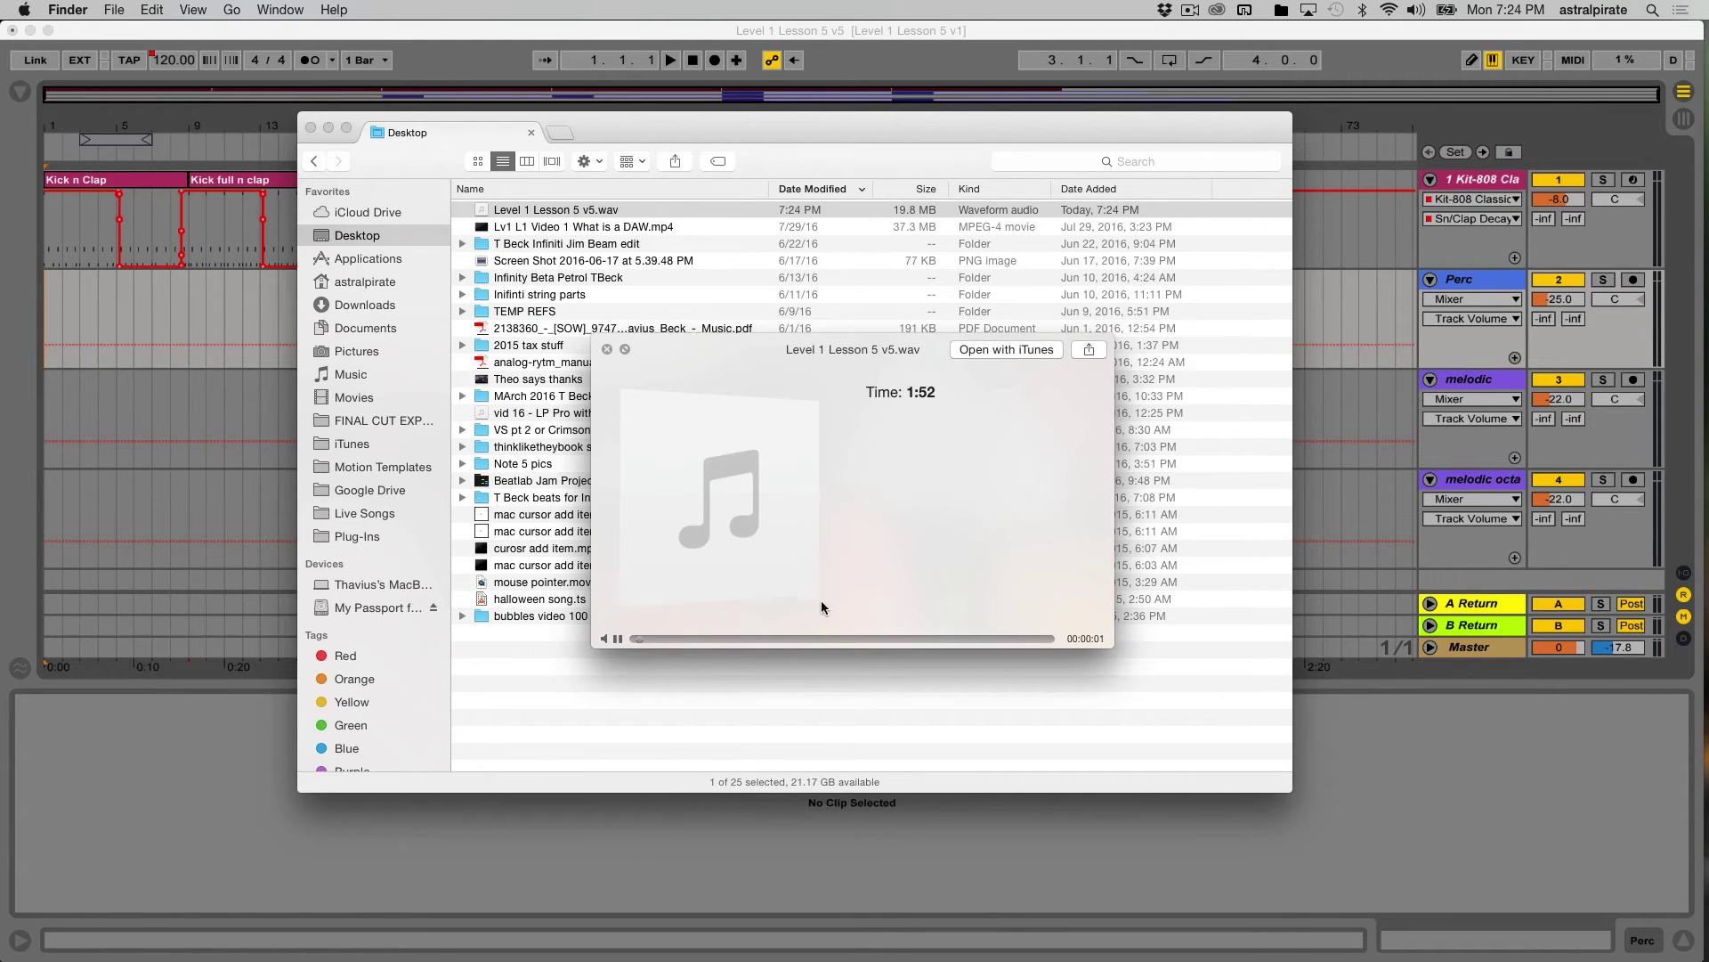
pyautogui.moveTo(808, 637); pyautogui.dragTo(916, 637)
pyautogui.press('space')
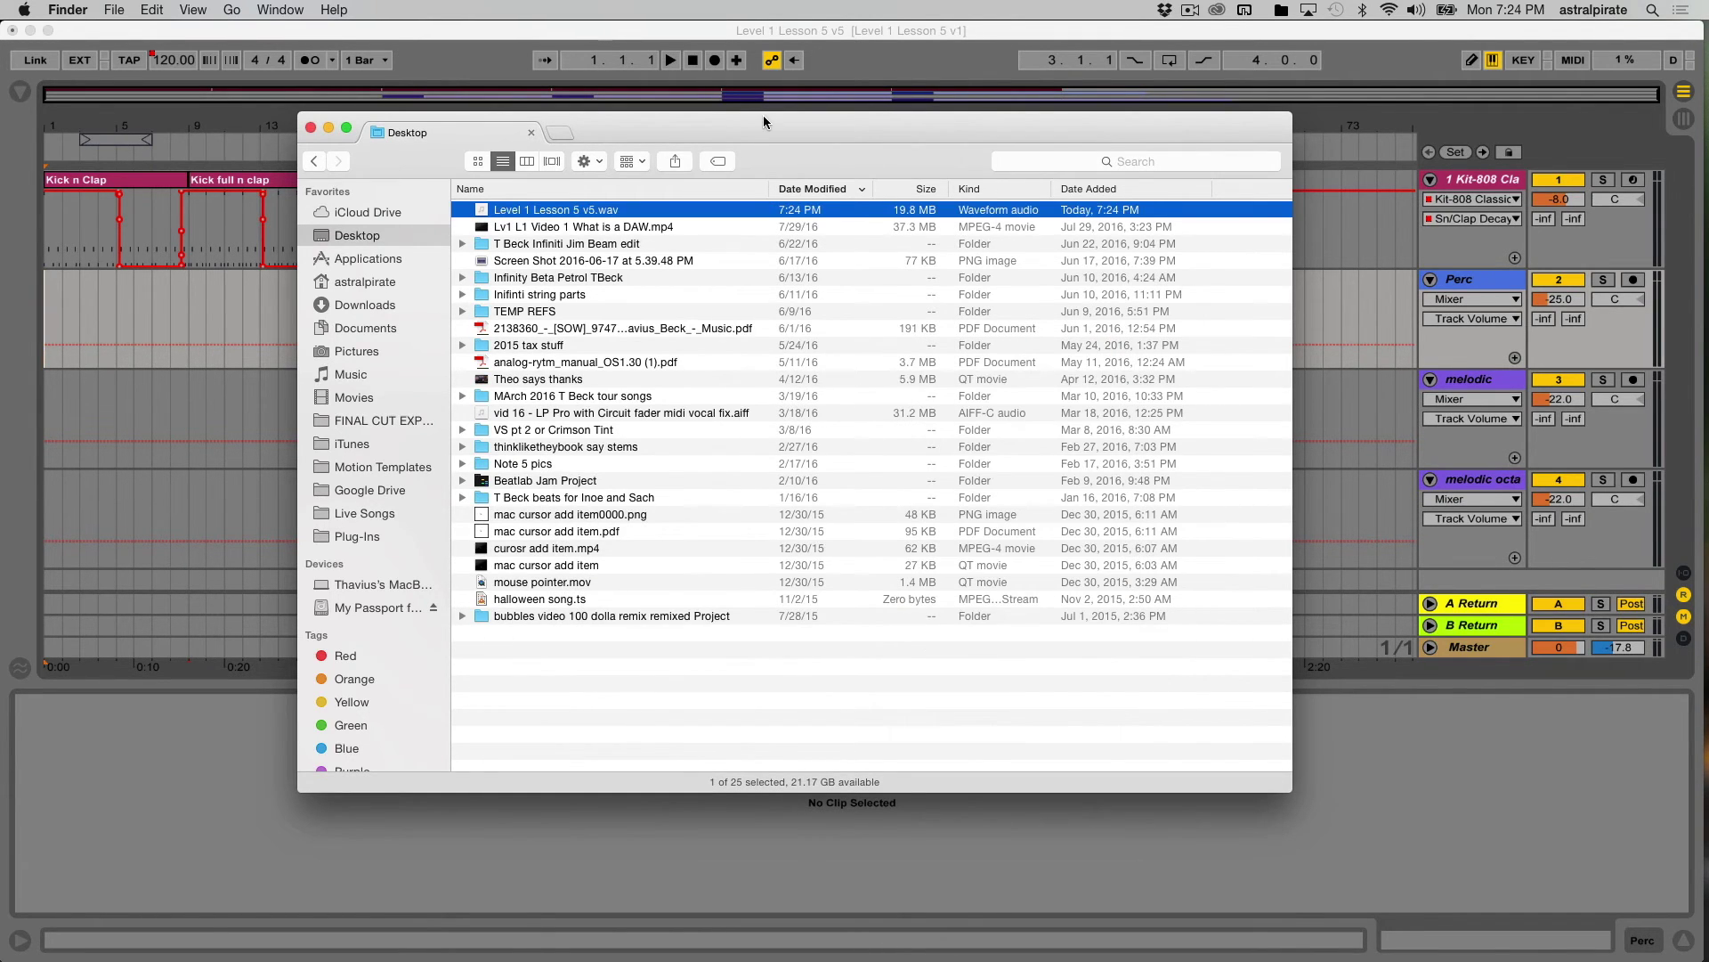
pyautogui.moveTo(762, 115); pyautogui.dragTo(1362, 691)
# - Drag Level 1 Lesson 5 v5.wav into the arrangement as a new 5 Audio track, then show Session View
pyautogui.moveTo(1155, 789)
pyautogui.mouseDown()
pyautogui.moveTo(601, 577)
pyautogui.moveTo(49, 580)
pyautogui.mouseUp()
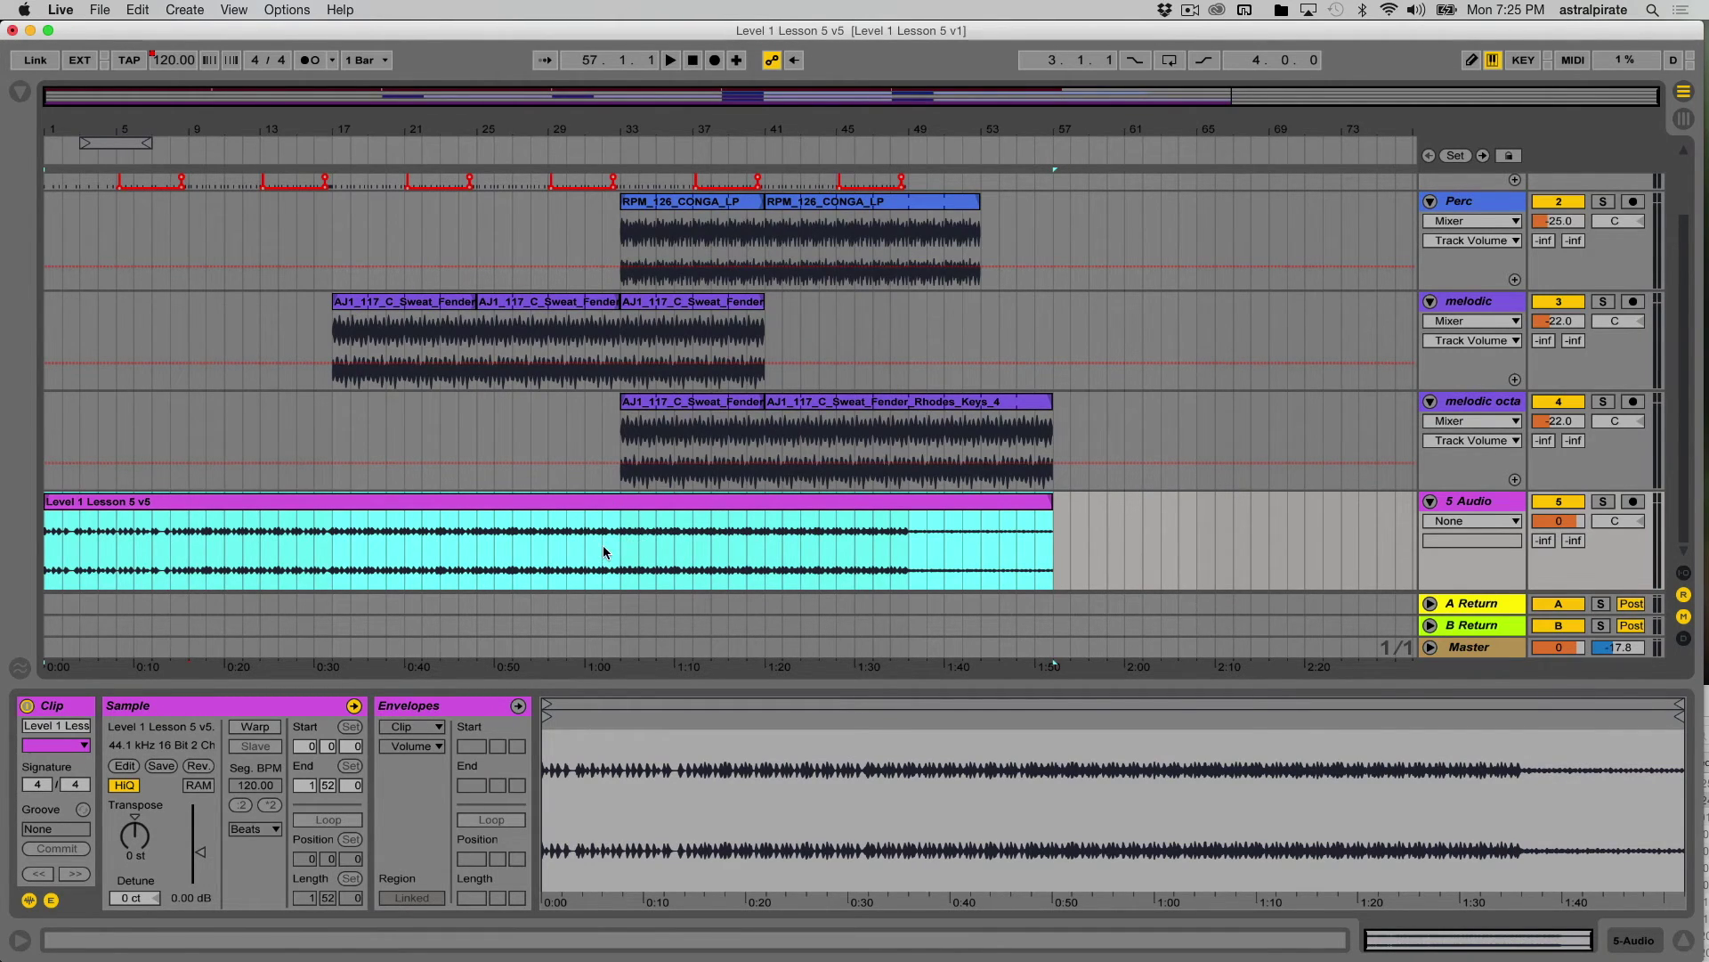
pyautogui.scroll(3, 730, 466)
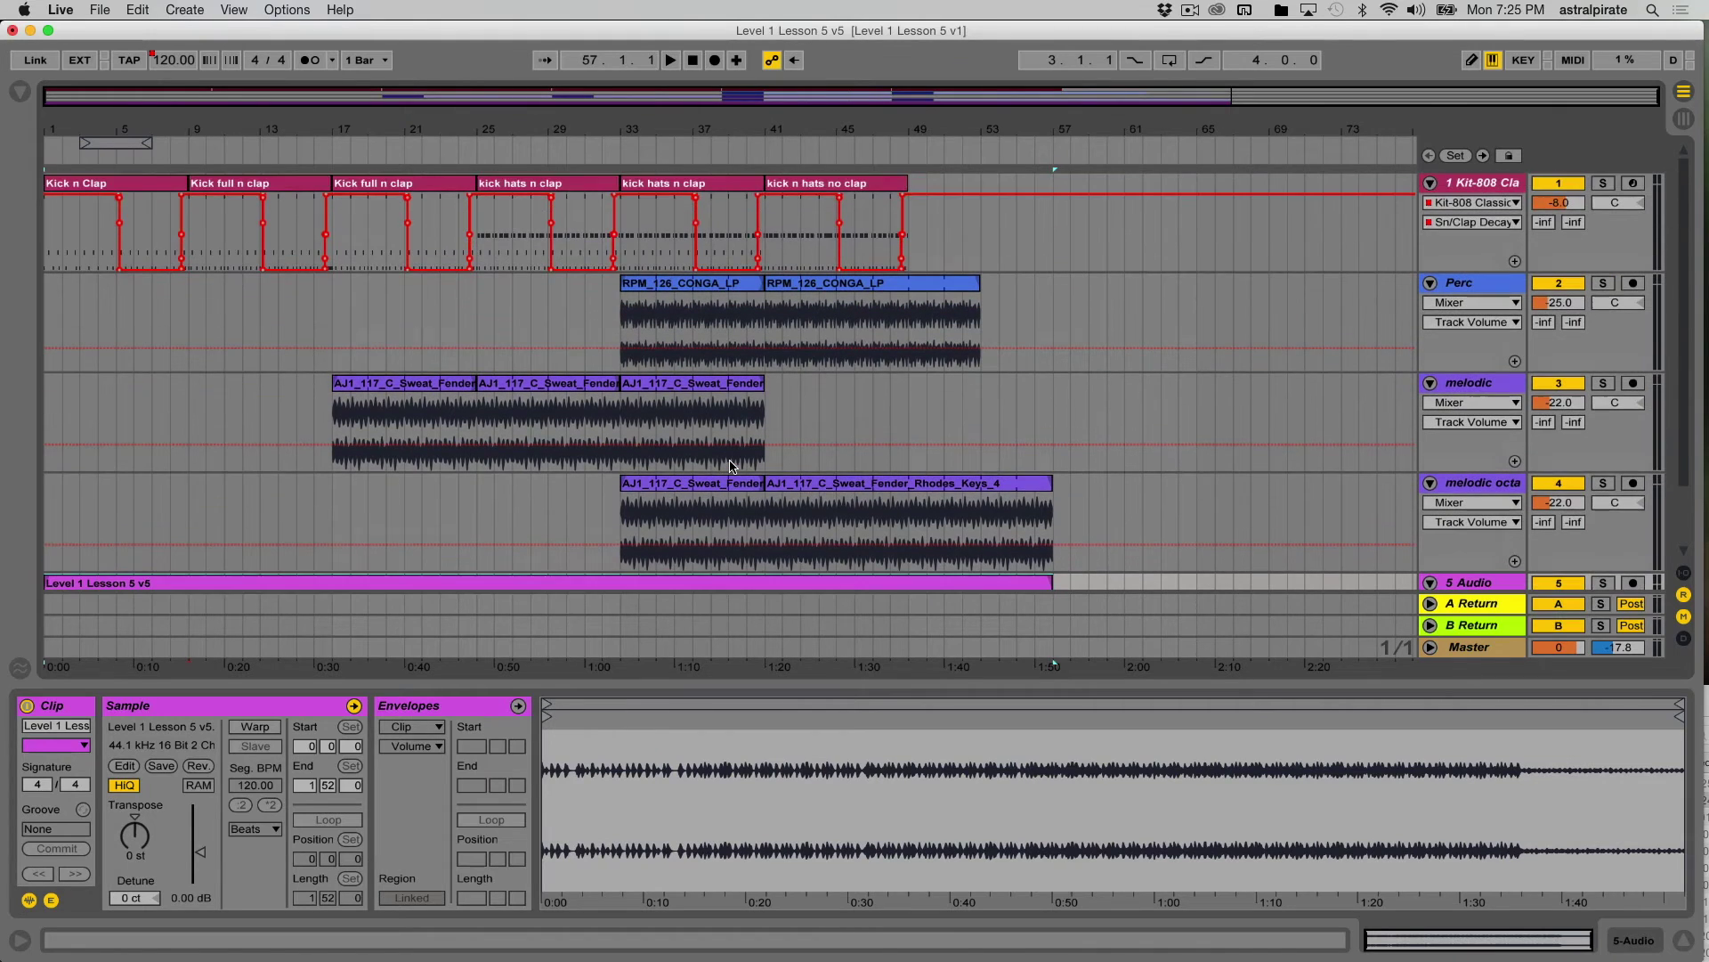
pyautogui.scroll(-3, 730, 466)
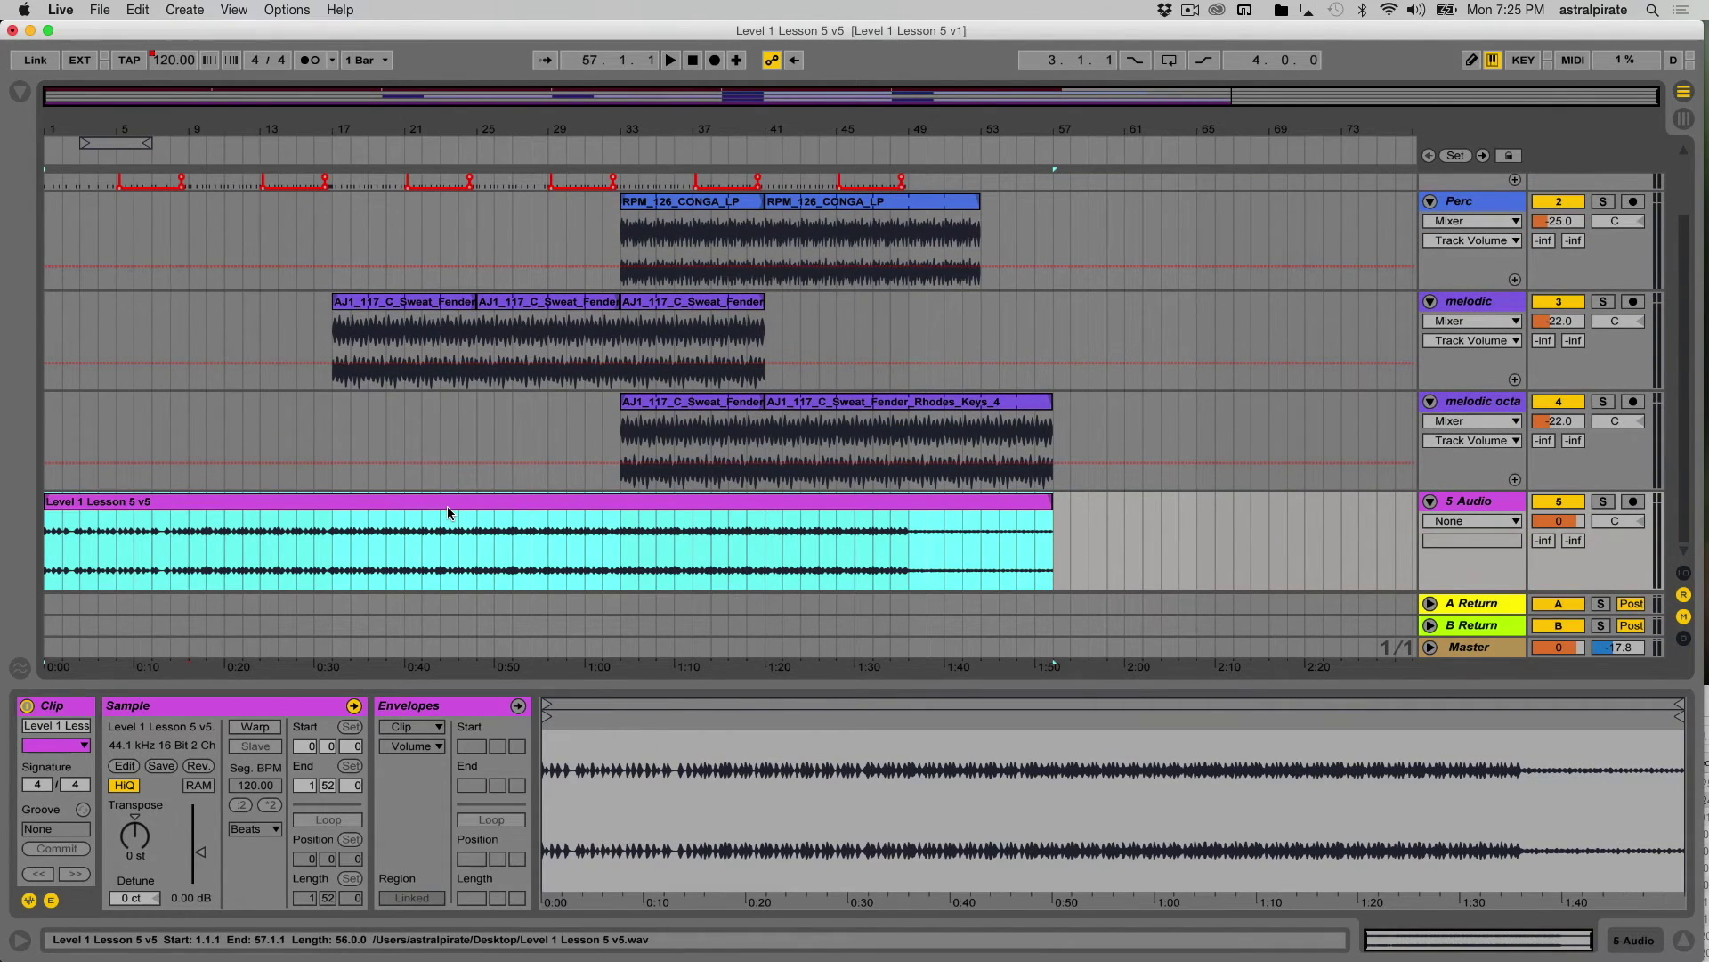
pyautogui.press('Tab')
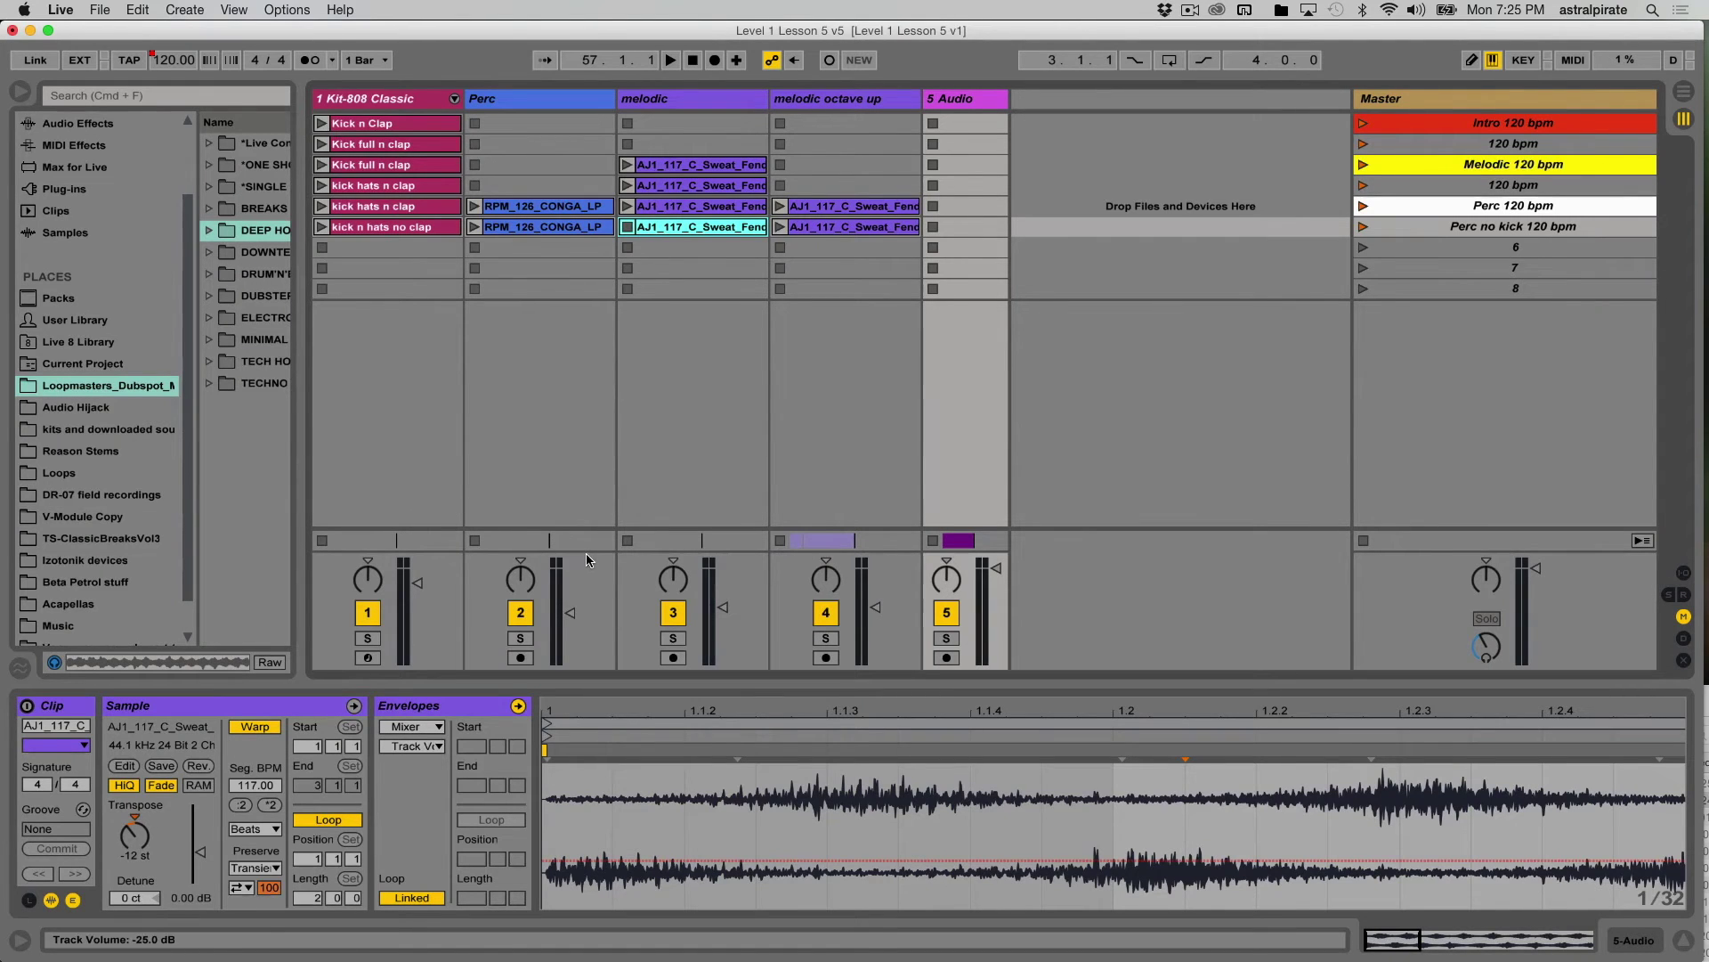
# - Enlarge the Session mixer to show volume meters, then toggle back to Arrangement View
pyautogui.moveTo(579, 550); pyautogui.dragTo(569, 398)
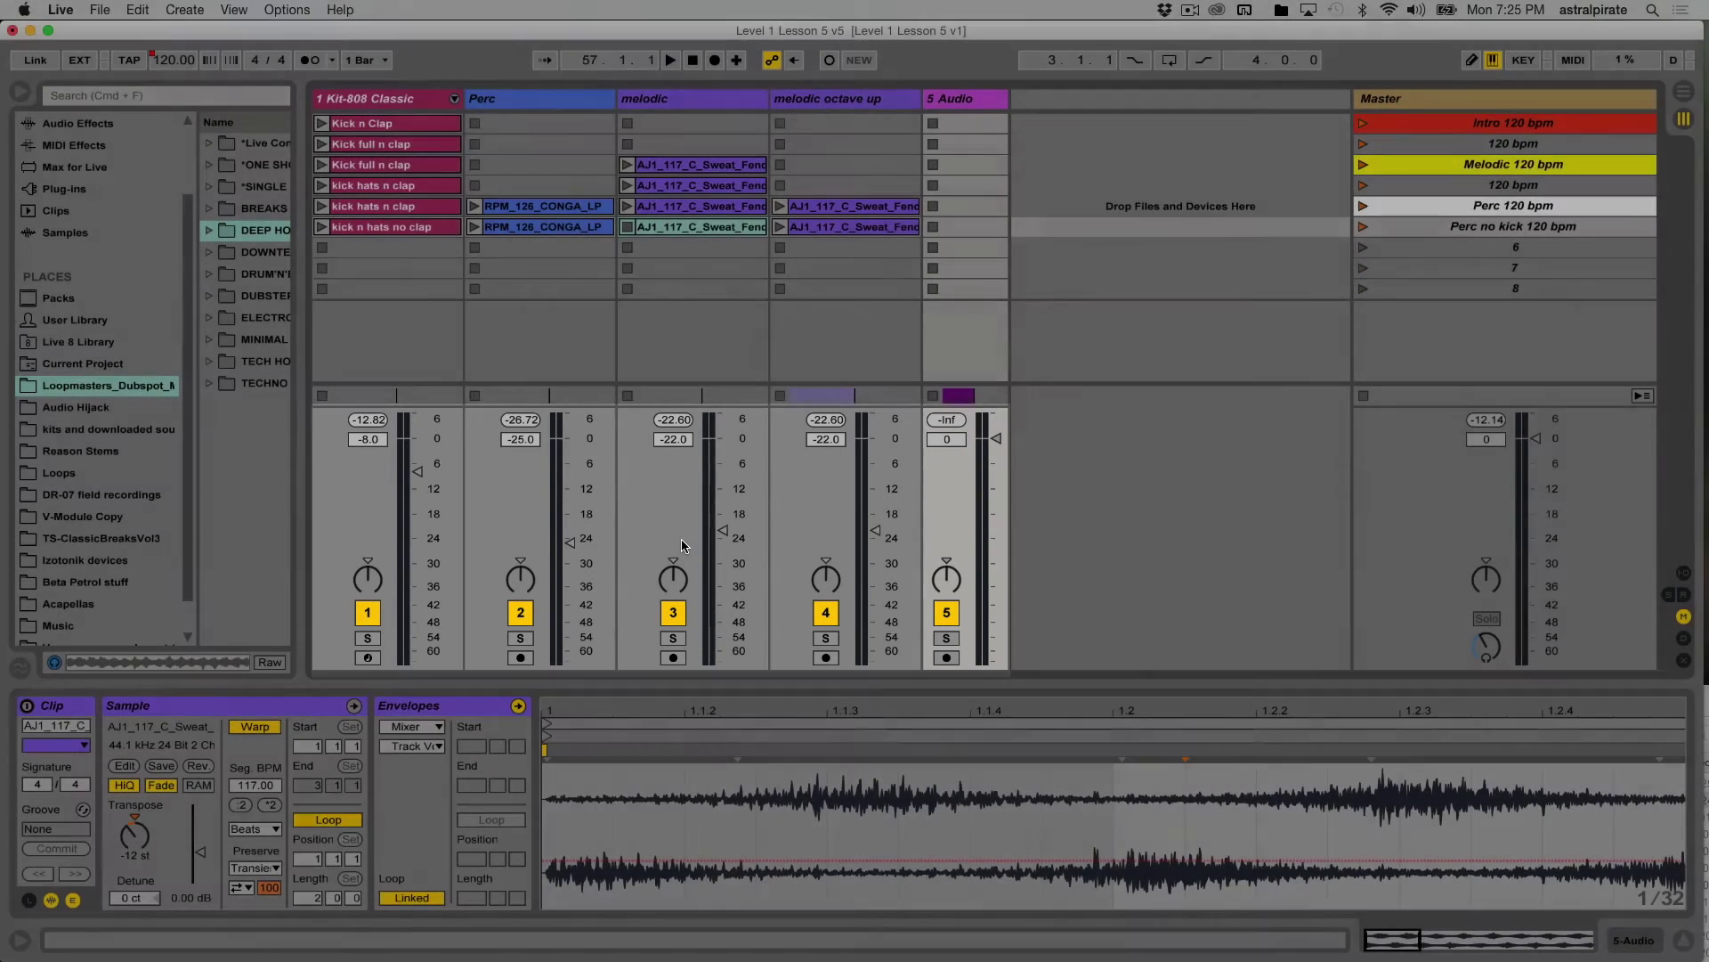
pyautogui.press('Tab')
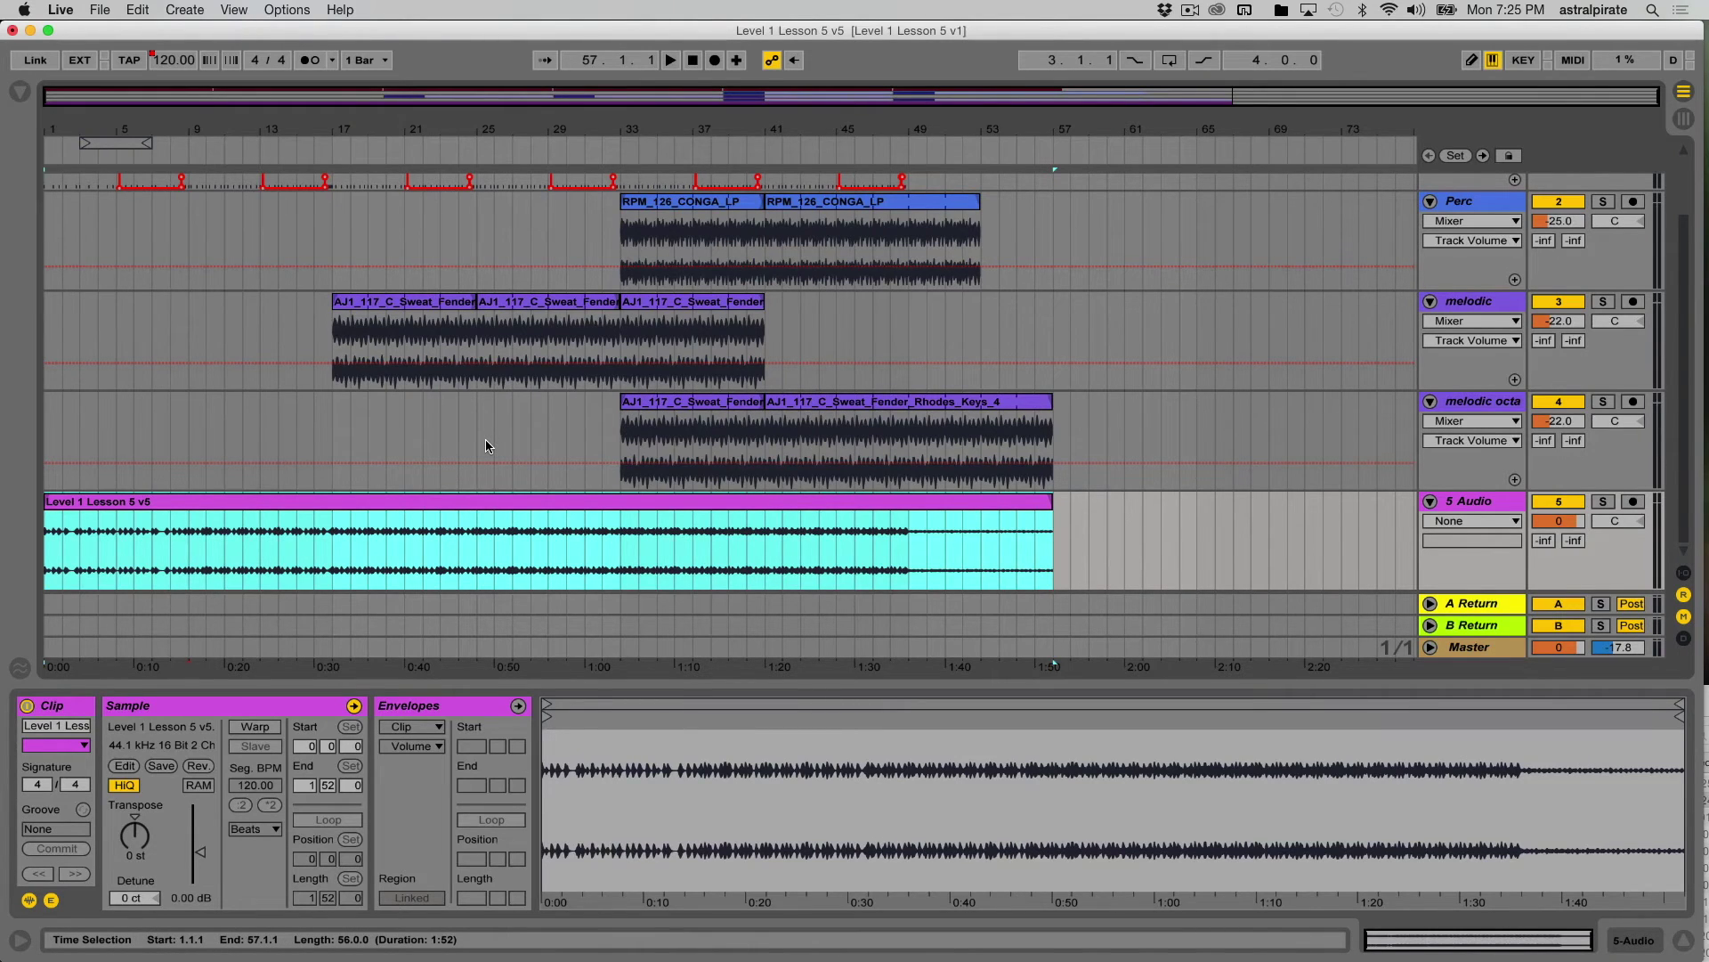
pyautogui.scroll(3, 485, 440)
pyautogui.scroll(-3, 484, 439)
pyautogui.press('Tab')
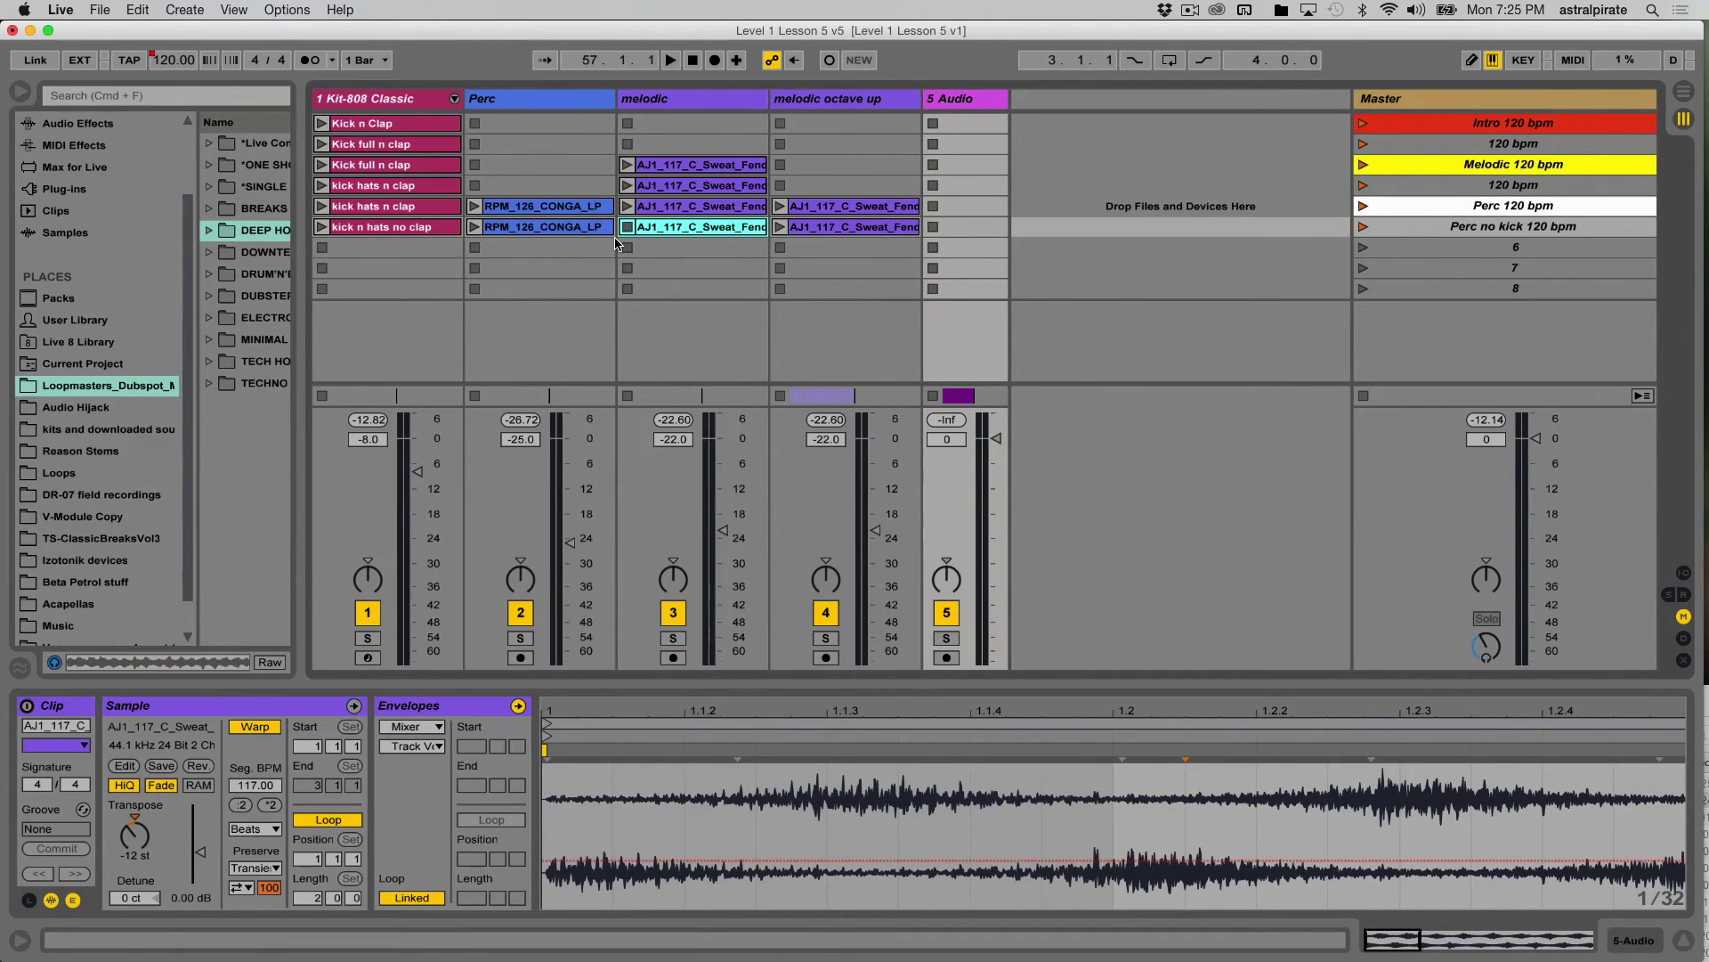
pyautogui.press('Tab')
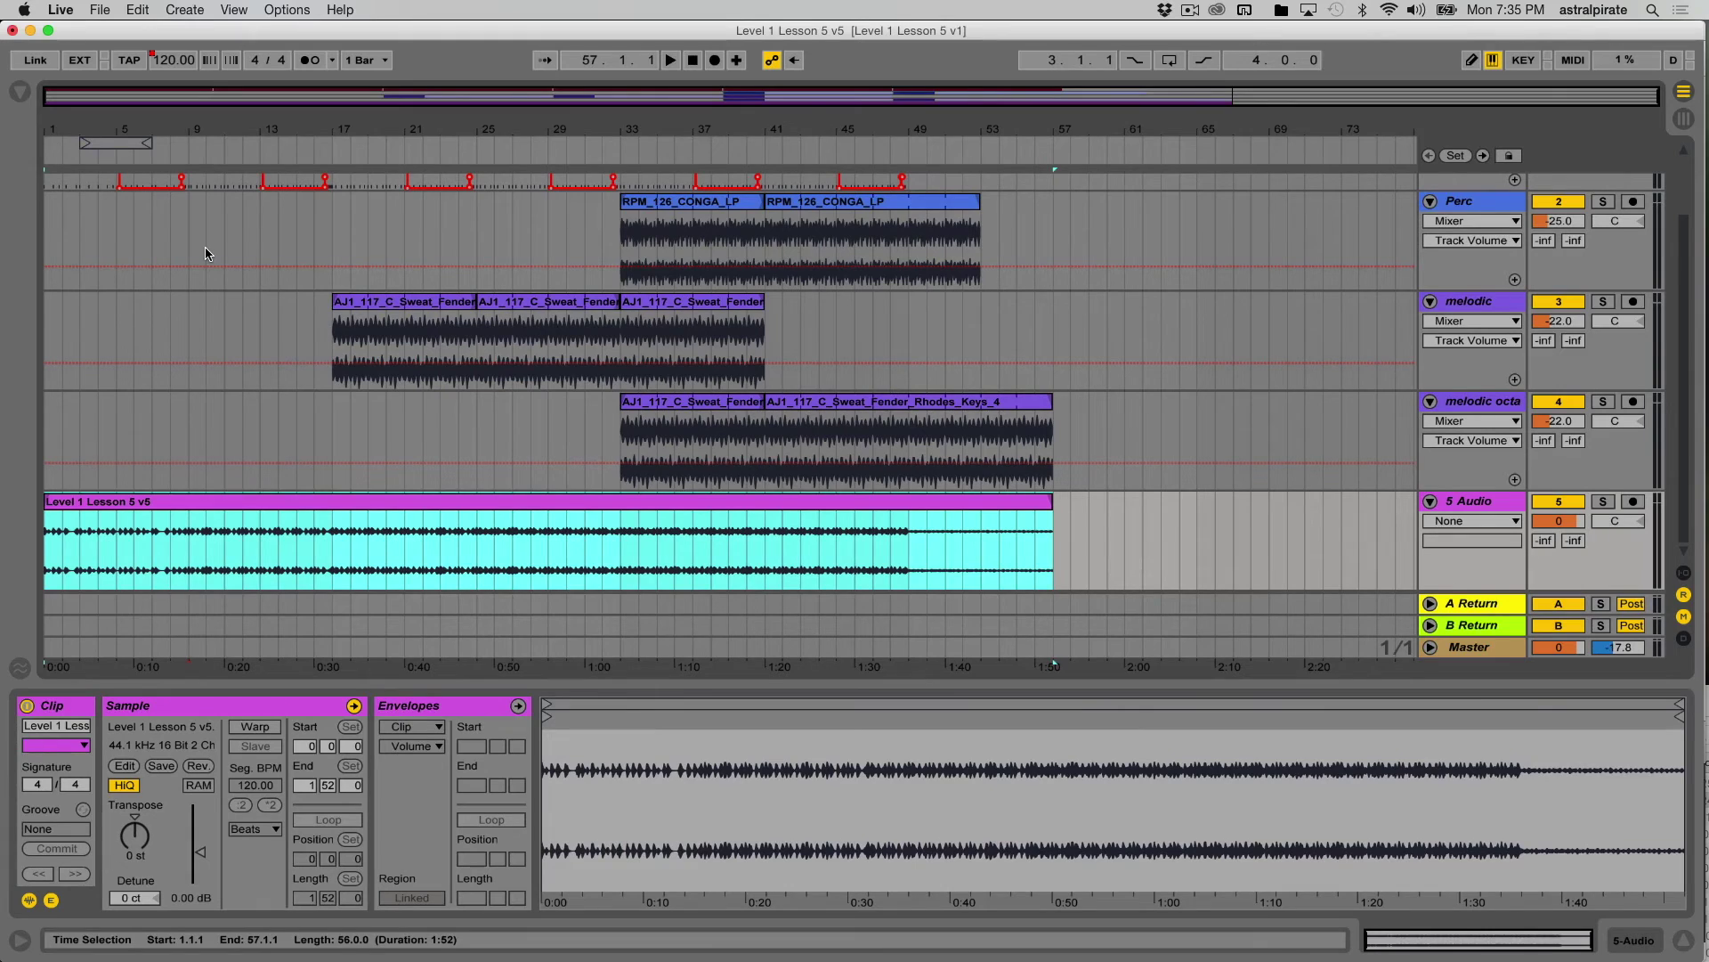
# - Save the set as Level 1 Lesson 5 v5, replacing the existing file in the project folder
pyautogui.click(100, 10)
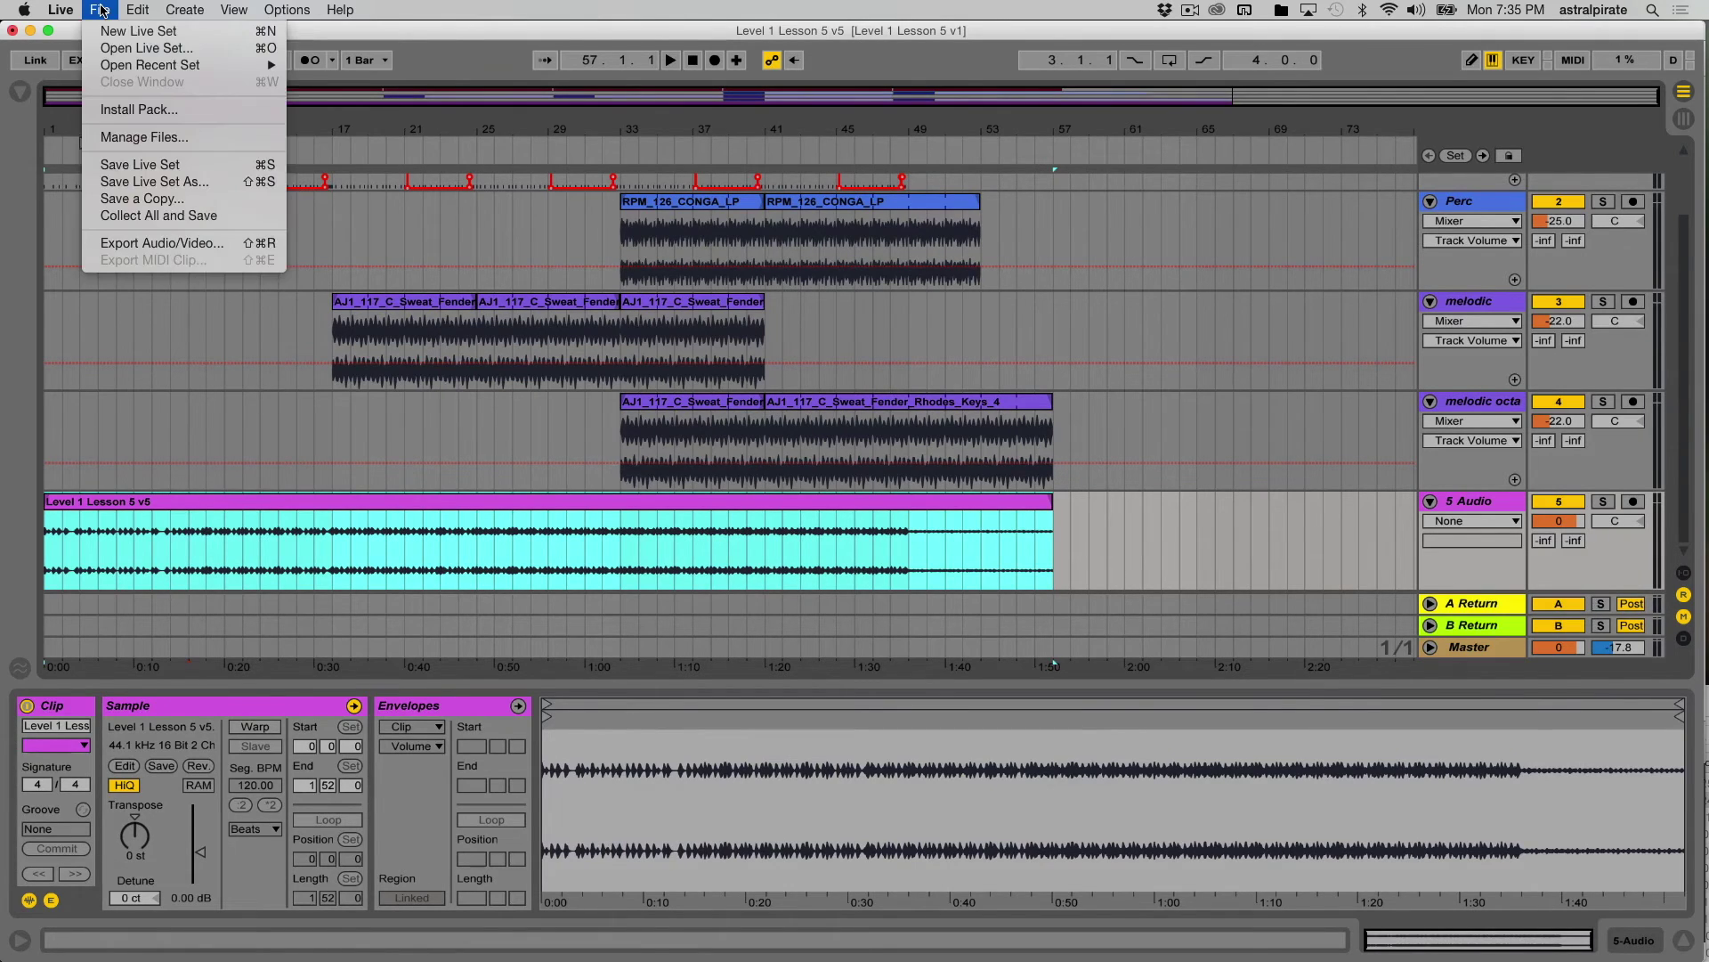
pyautogui.click(128, 183)
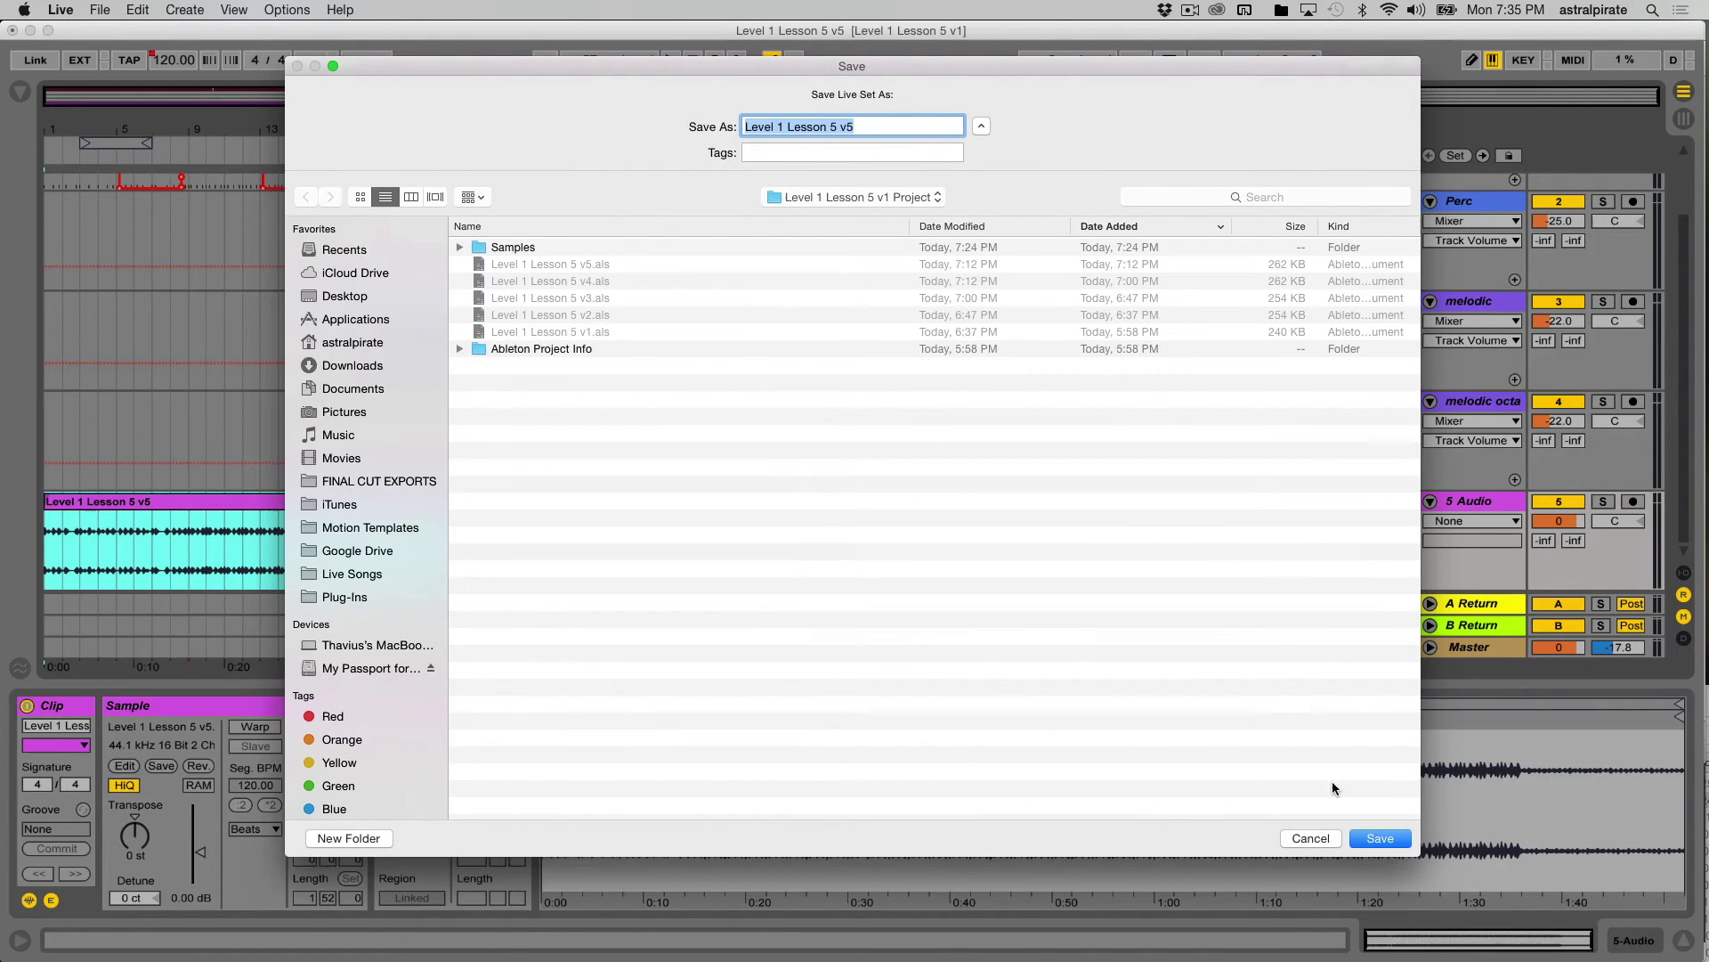
pyautogui.click(1380, 838)
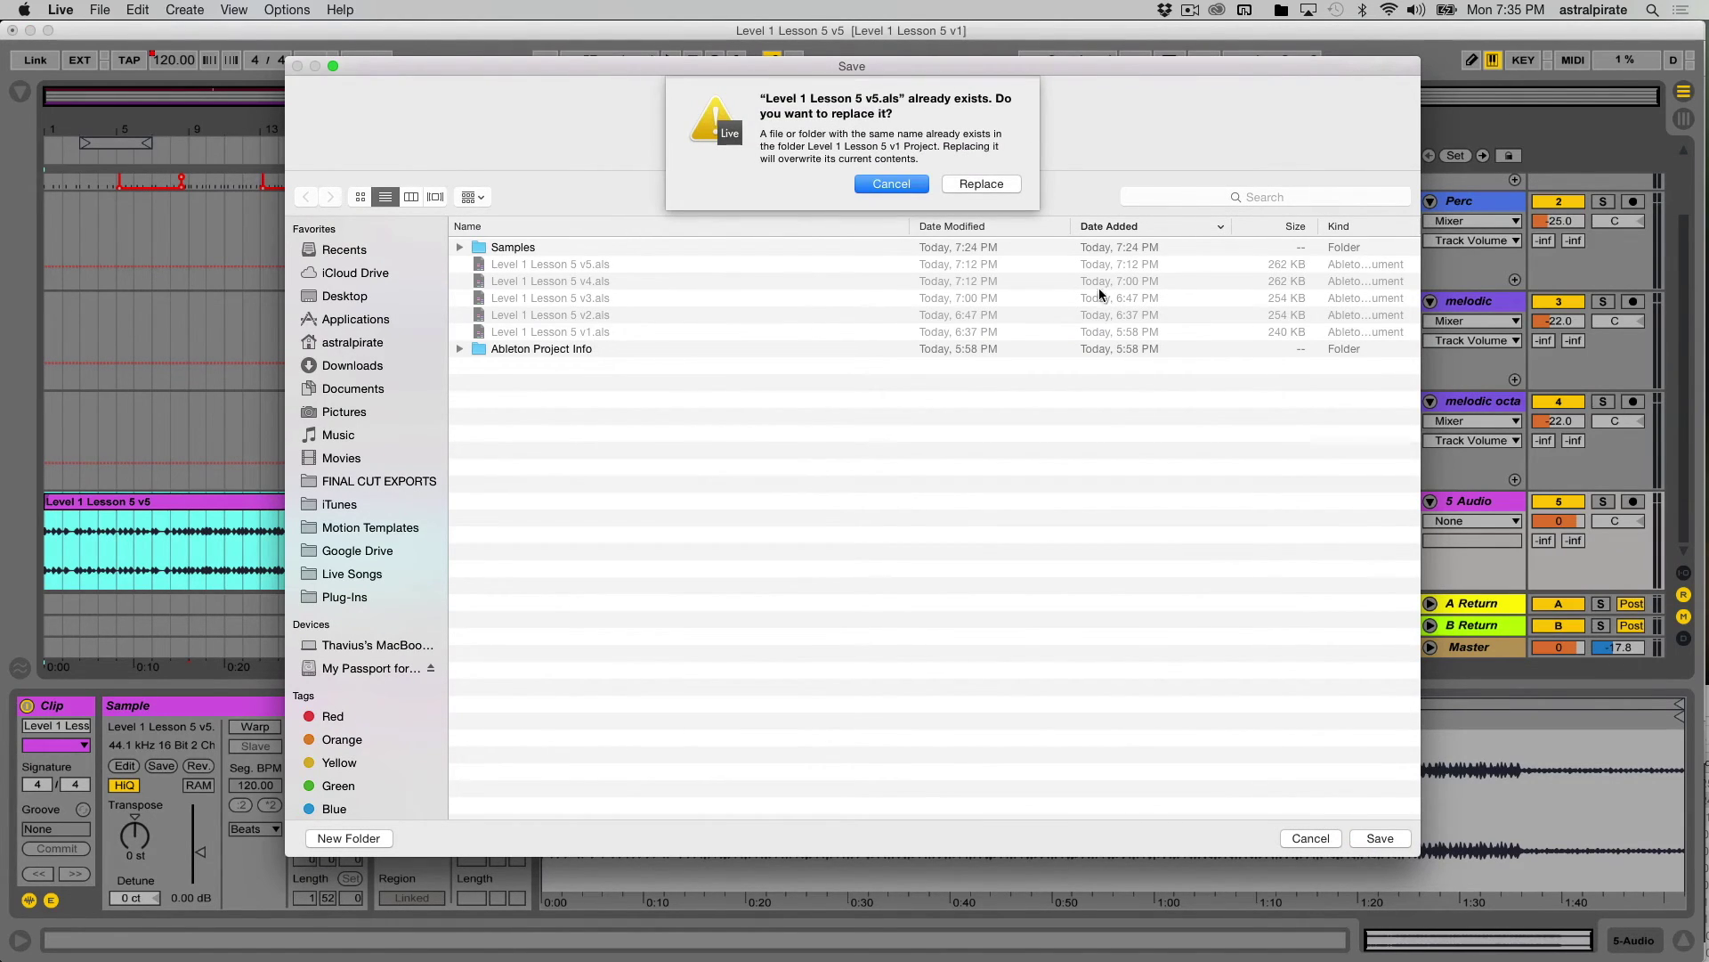
pyautogui.click(984, 184)
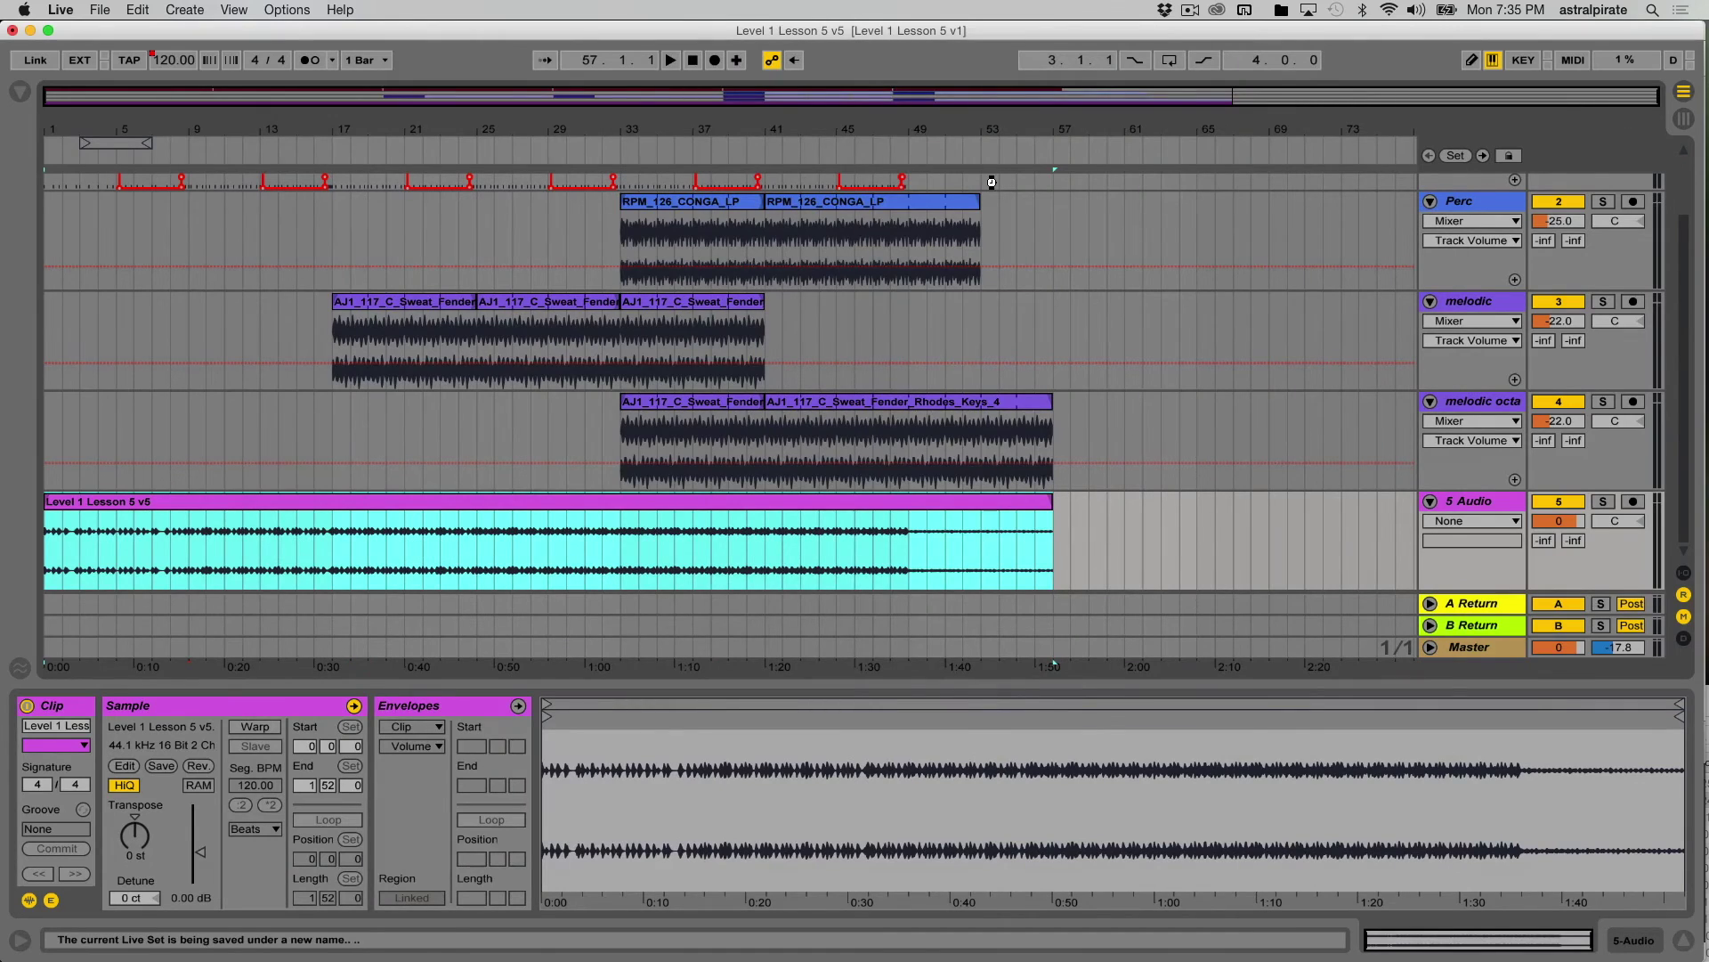
pyautogui.click(100, 12)
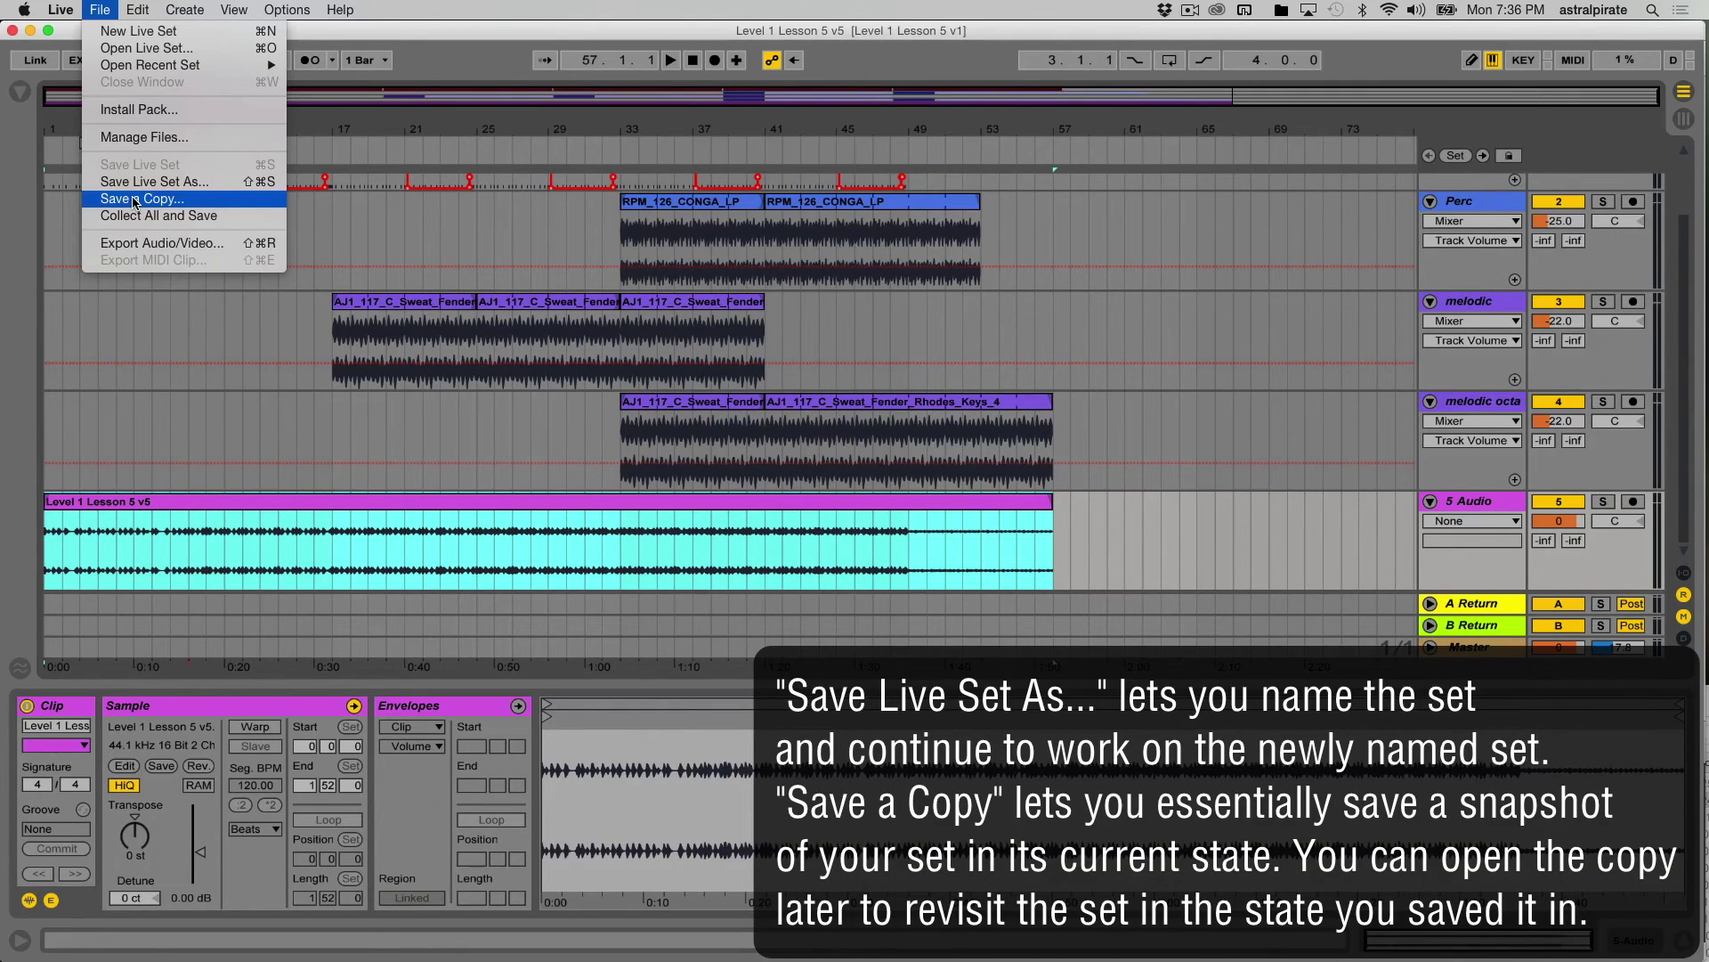
# - Deselect the audio clip, review the File menu's save commands, and choose Save Live Set As
pyautogui.click(482, 230)
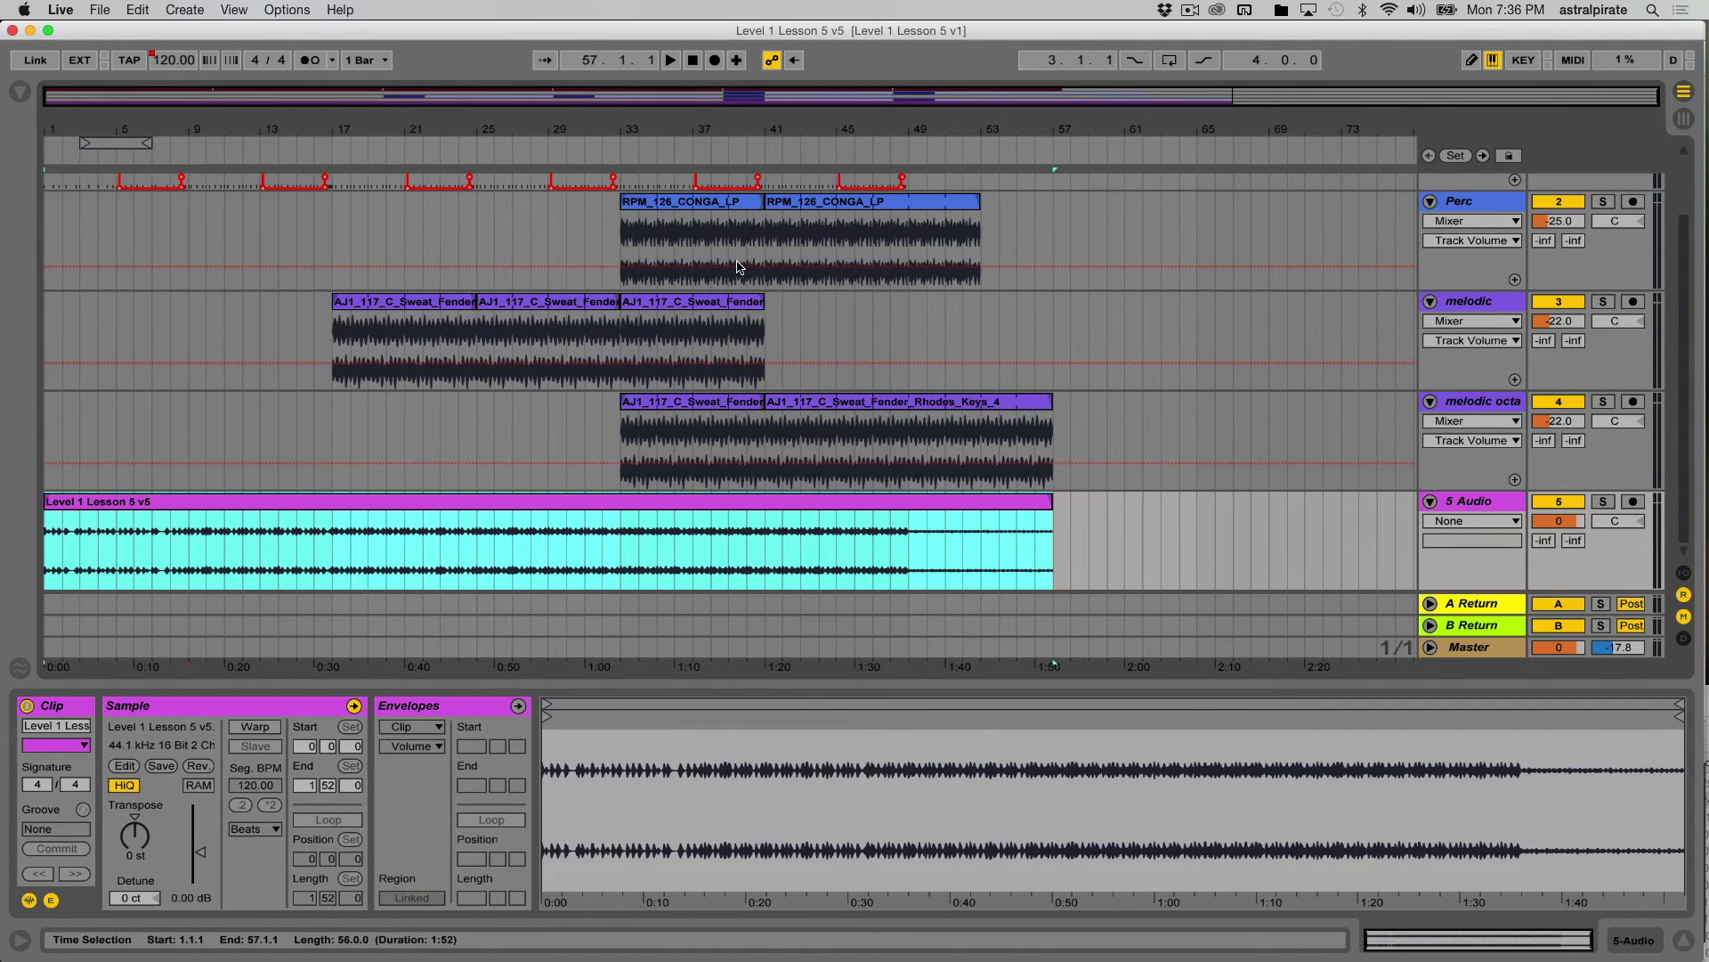
pyautogui.click(531, 239)
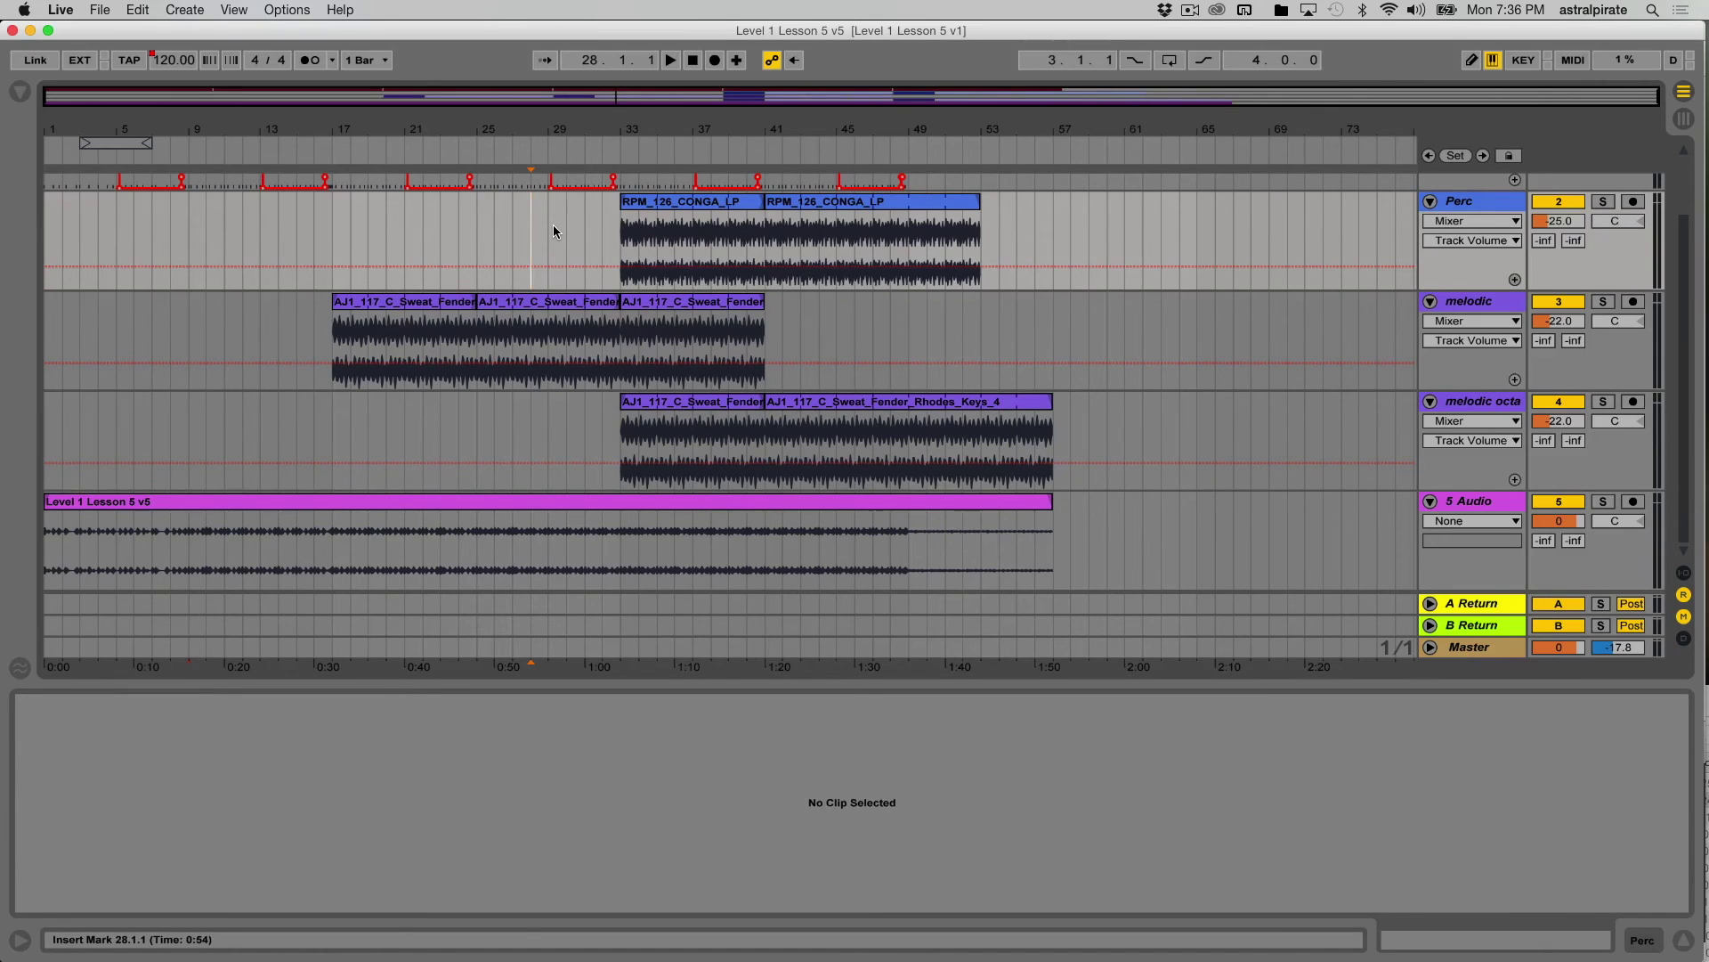
pyautogui.click(100, 10)
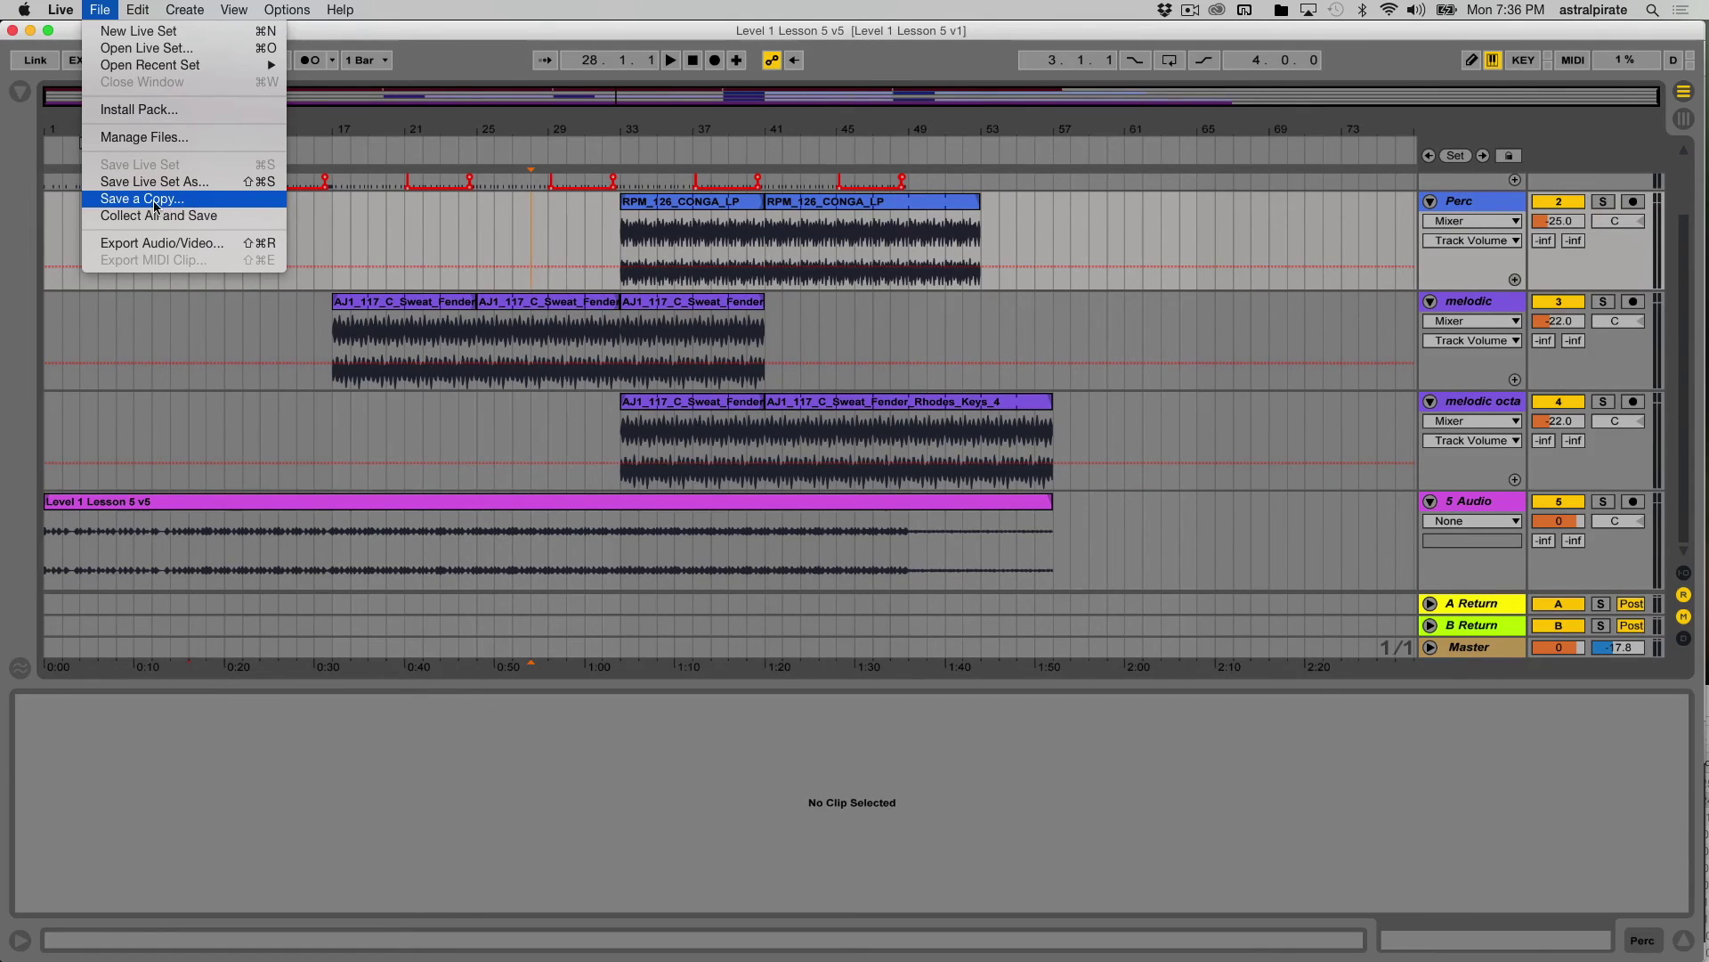
pyautogui.click(600, 225)
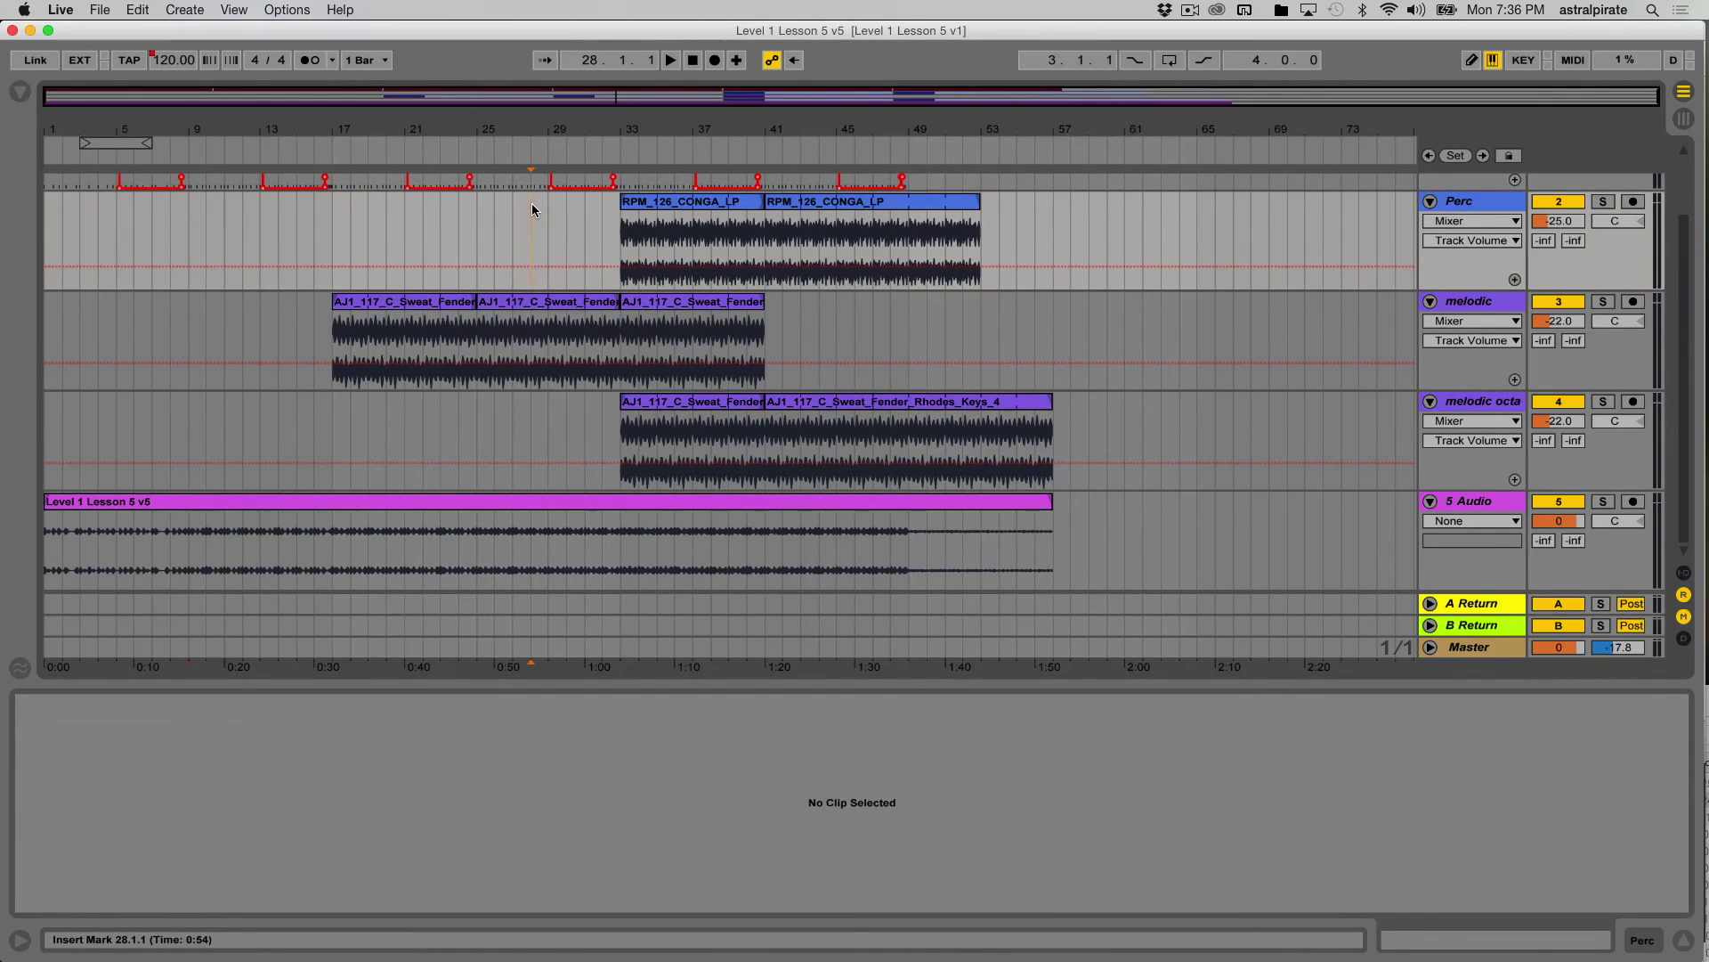
pyautogui.click(102, 9)
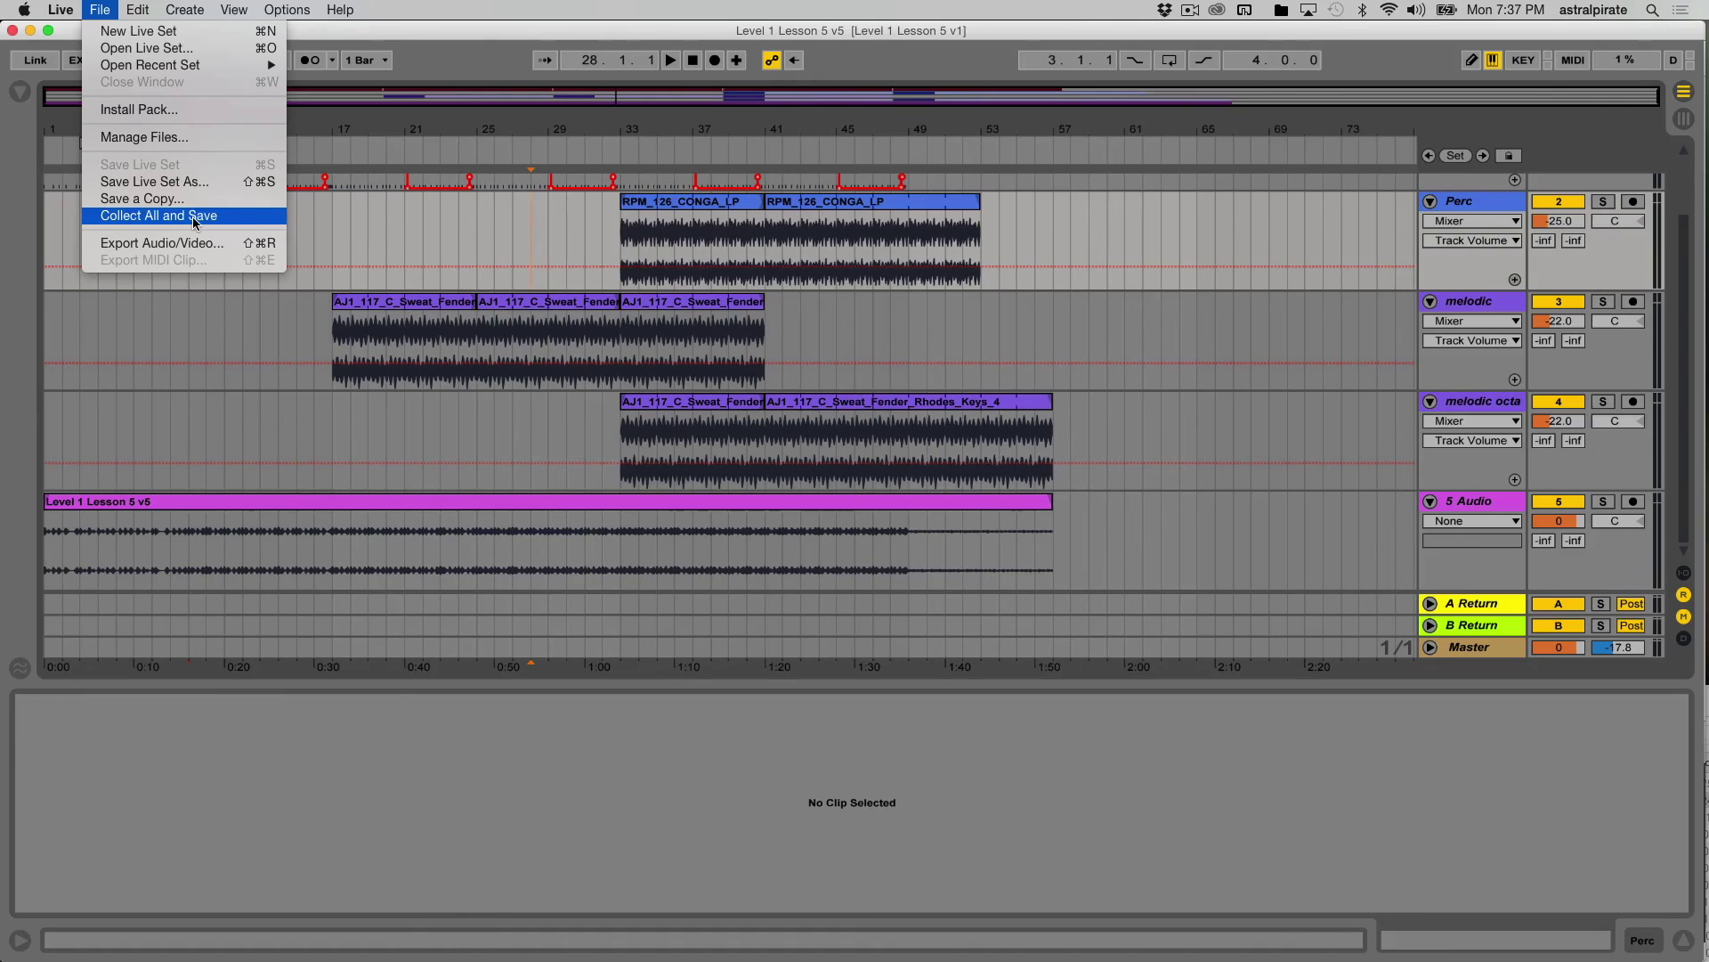
pyautogui.click(152, 183)
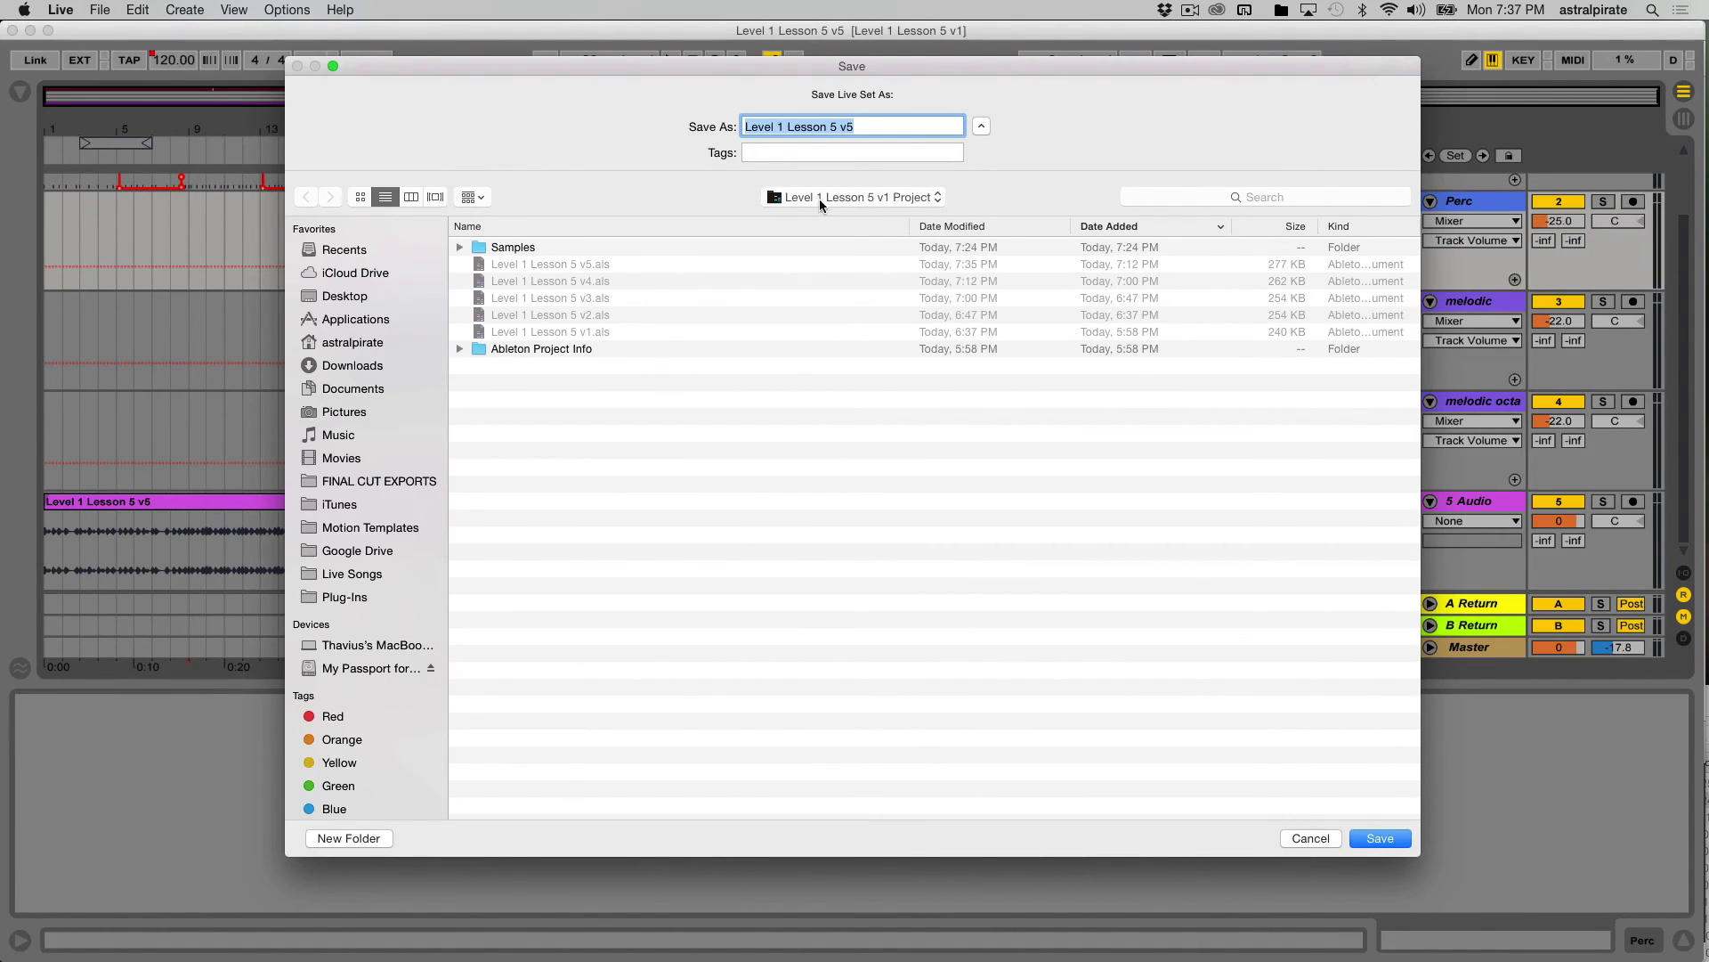
# - Save the set as Level 1 Lesson 5 v5 on the Desktop
pyautogui.click(361, 296)
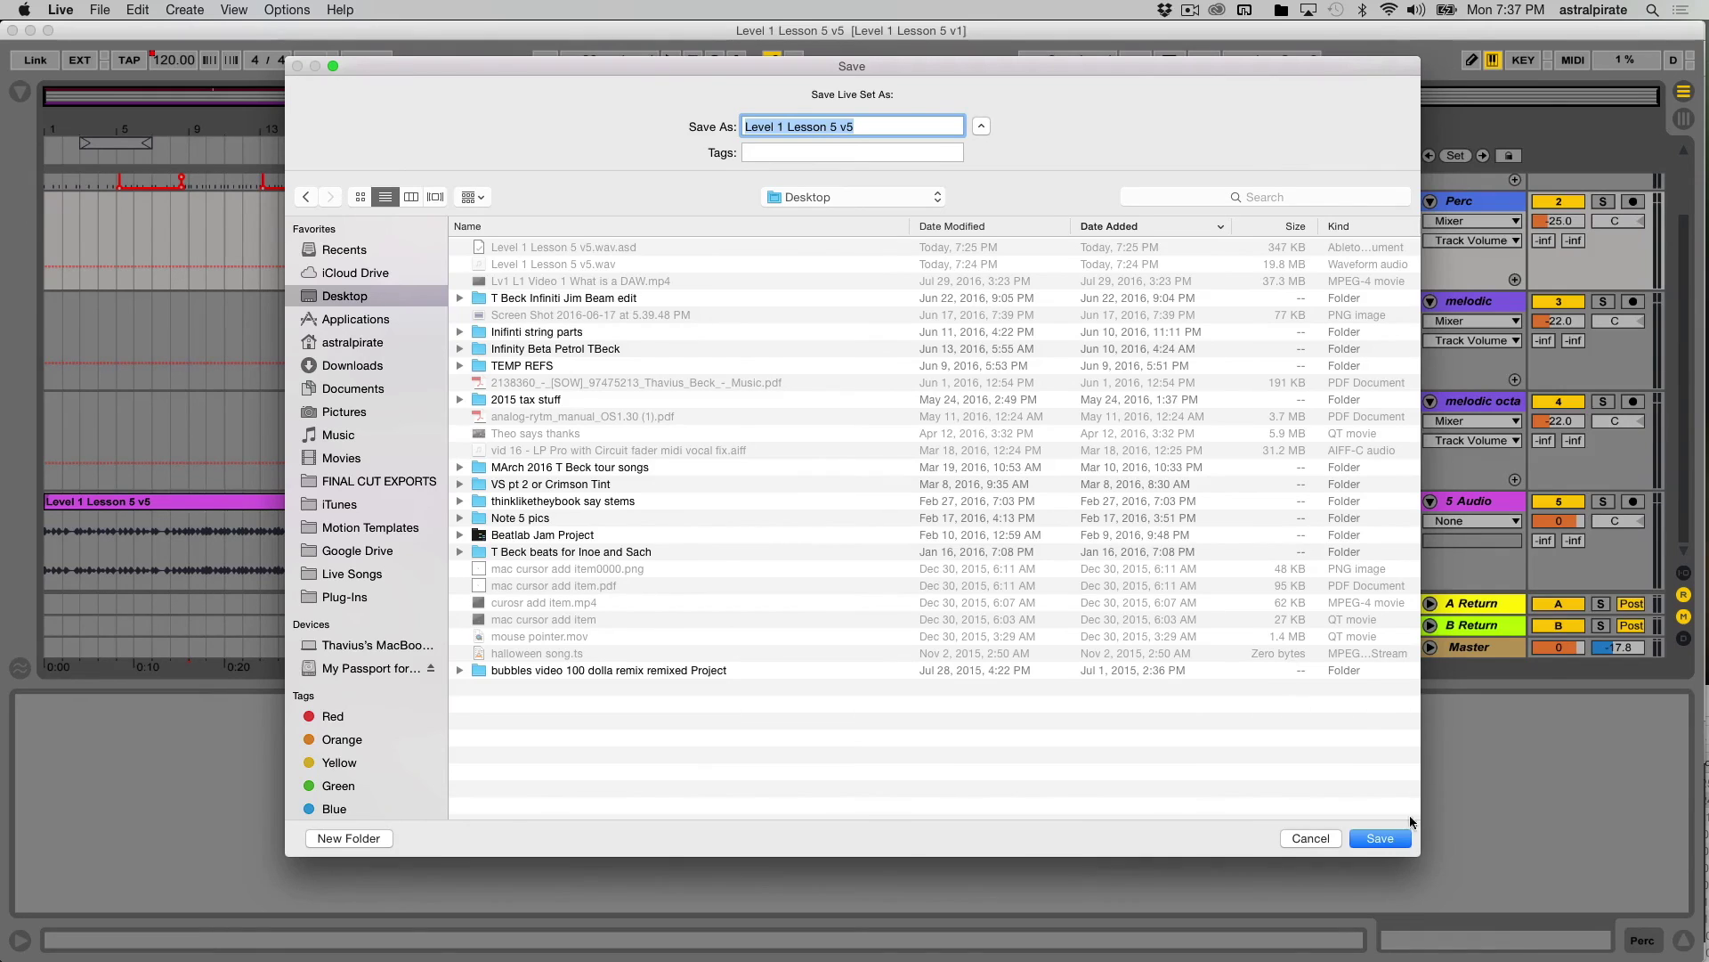
pyautogui.click(1383, 840)
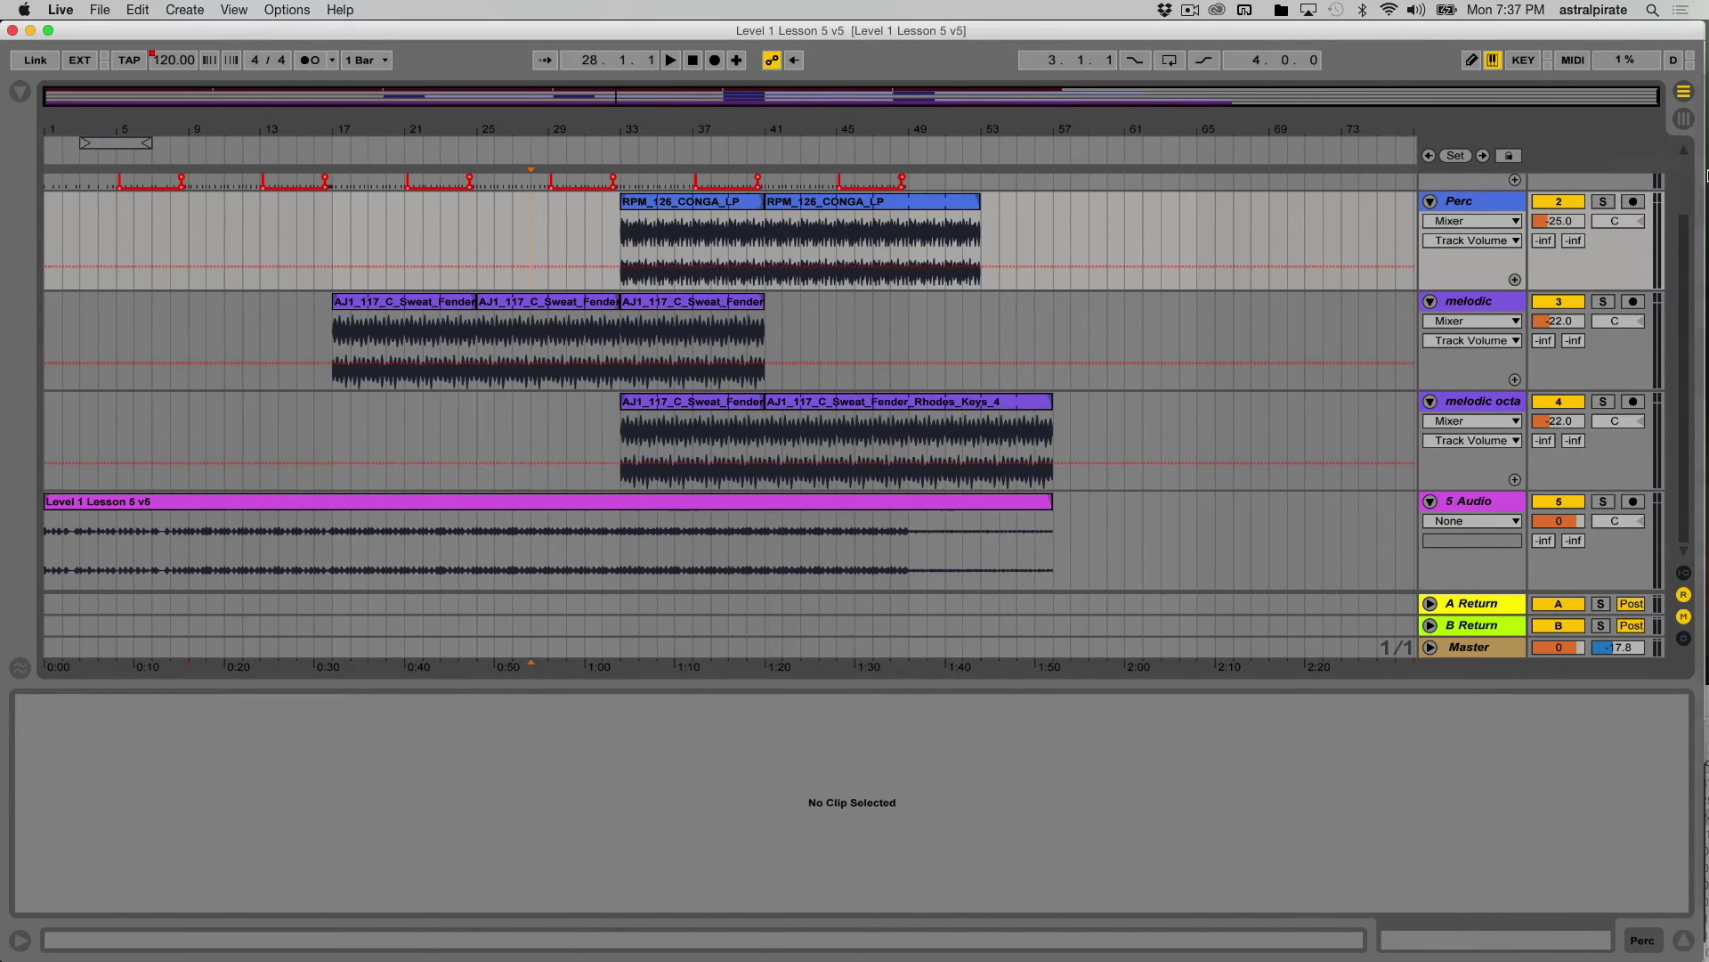
pyautogui.click(1694, 82)
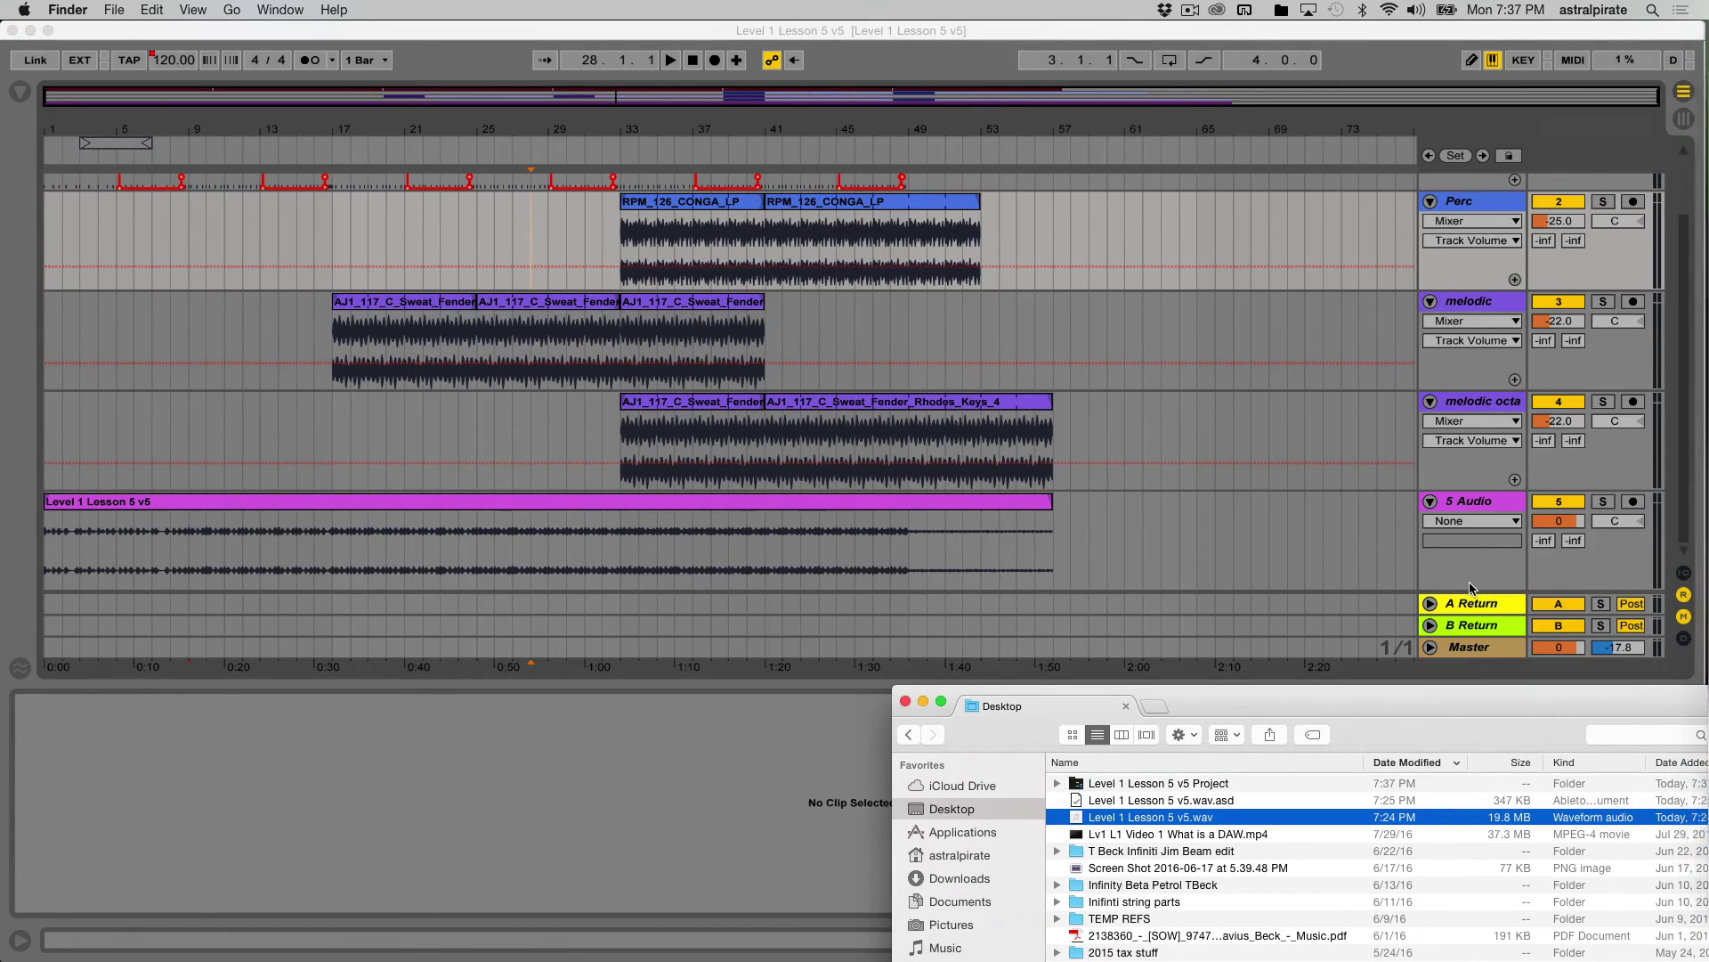
# - Expand the Desktop's Level 1 Lesson 5 v5 Project folder to check its contents, then return to Live
pyautogui.doubleClick(1419, 692)
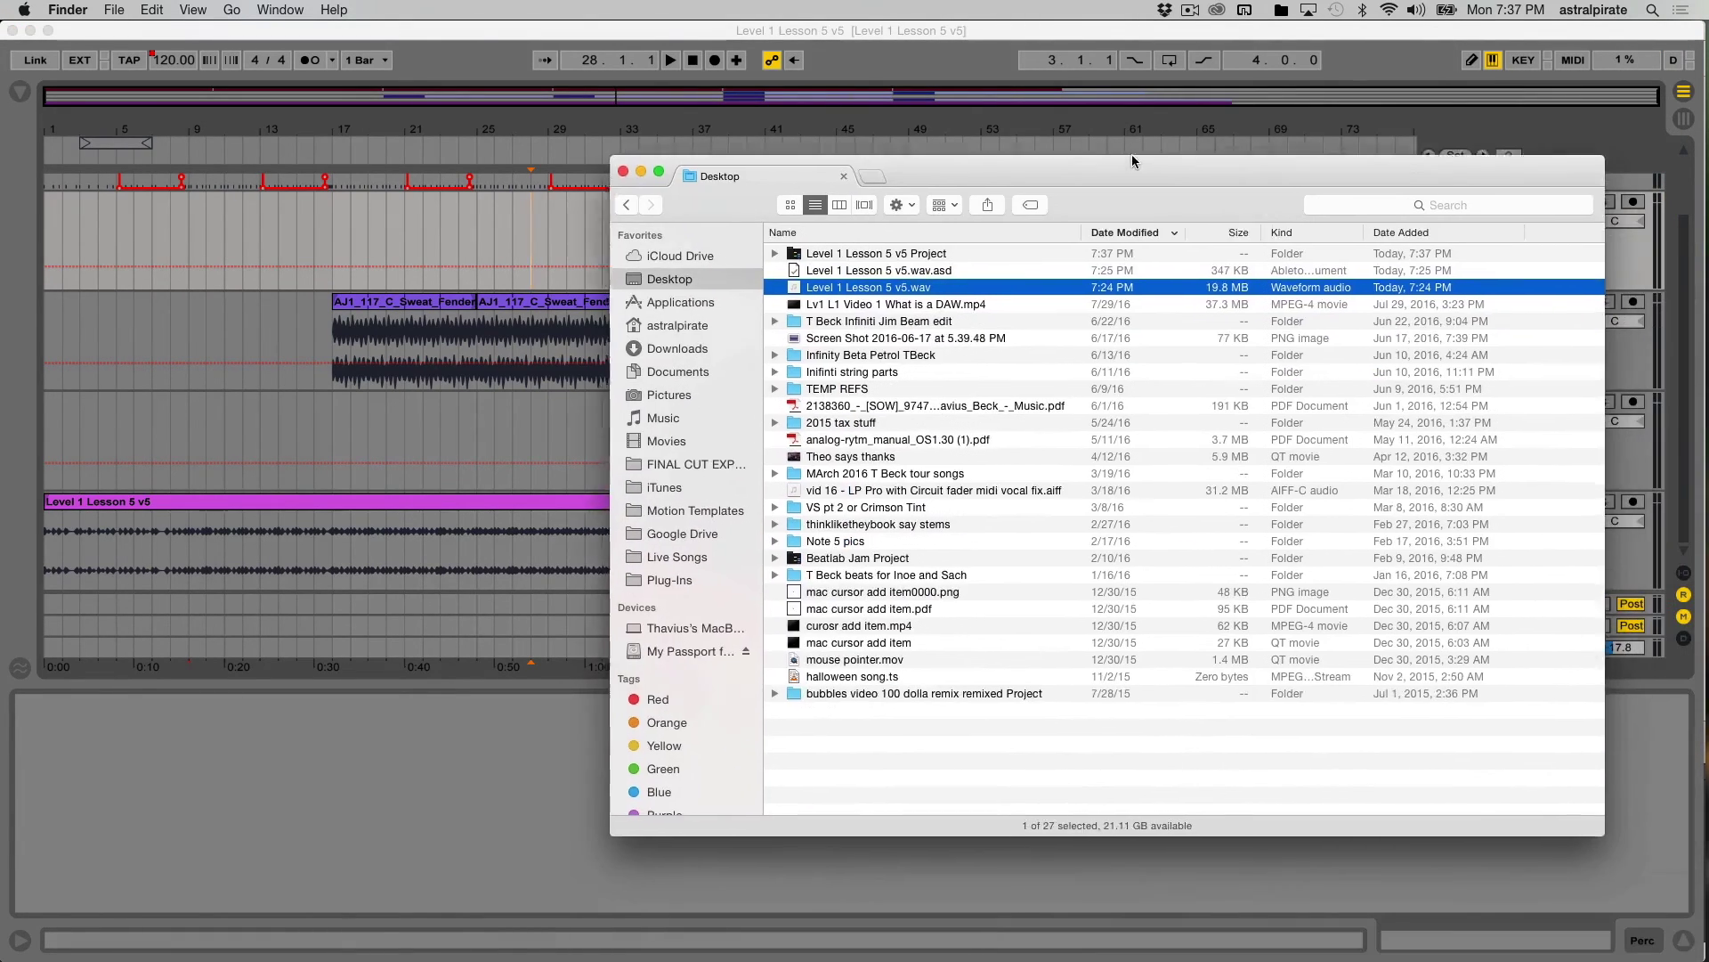
pyautogui.click(966, 242)
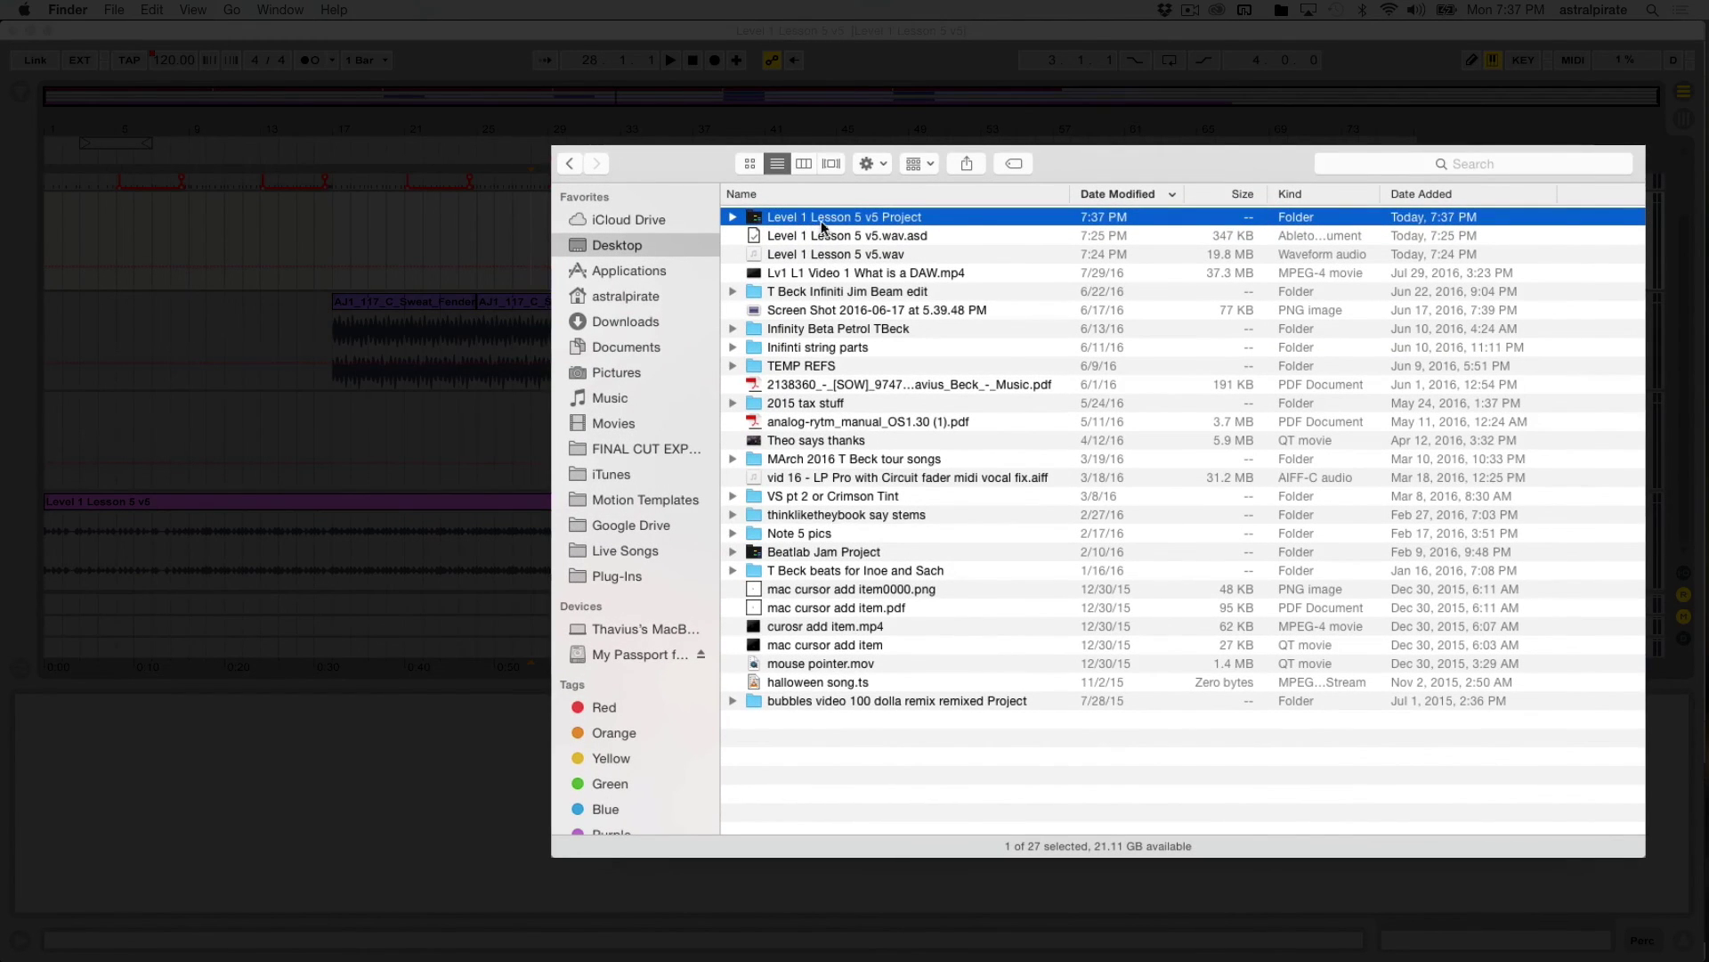
pyautogui.click(732, 216)
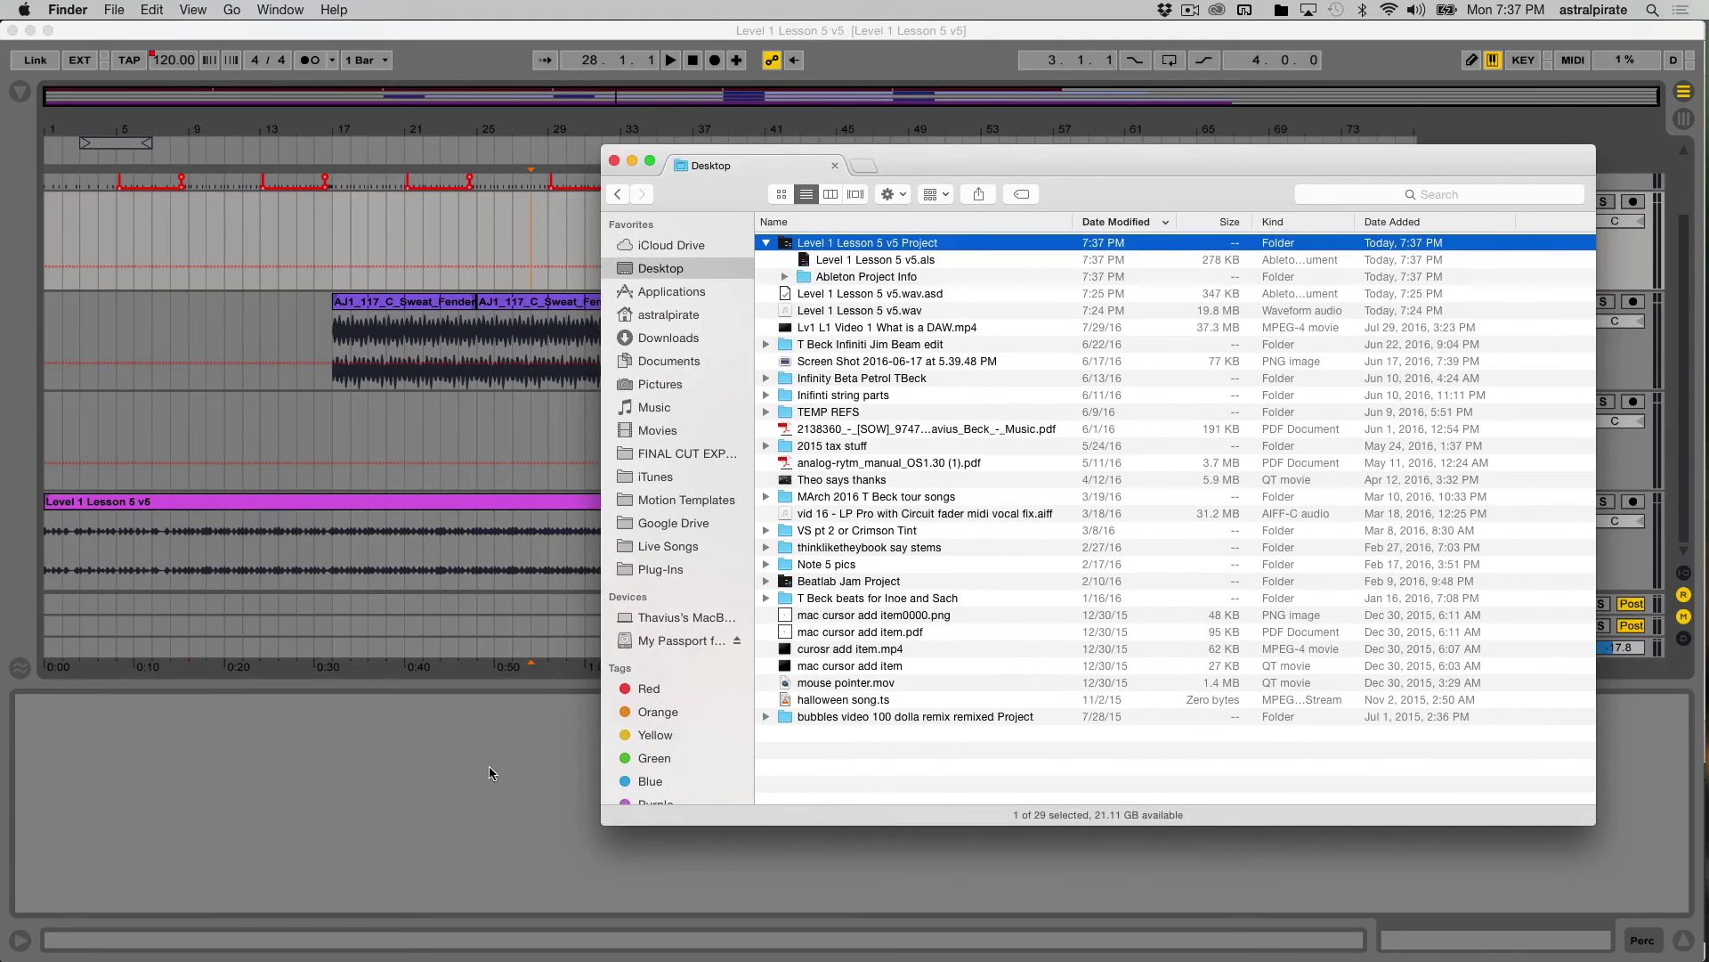
pyautogui.click(489, 765)
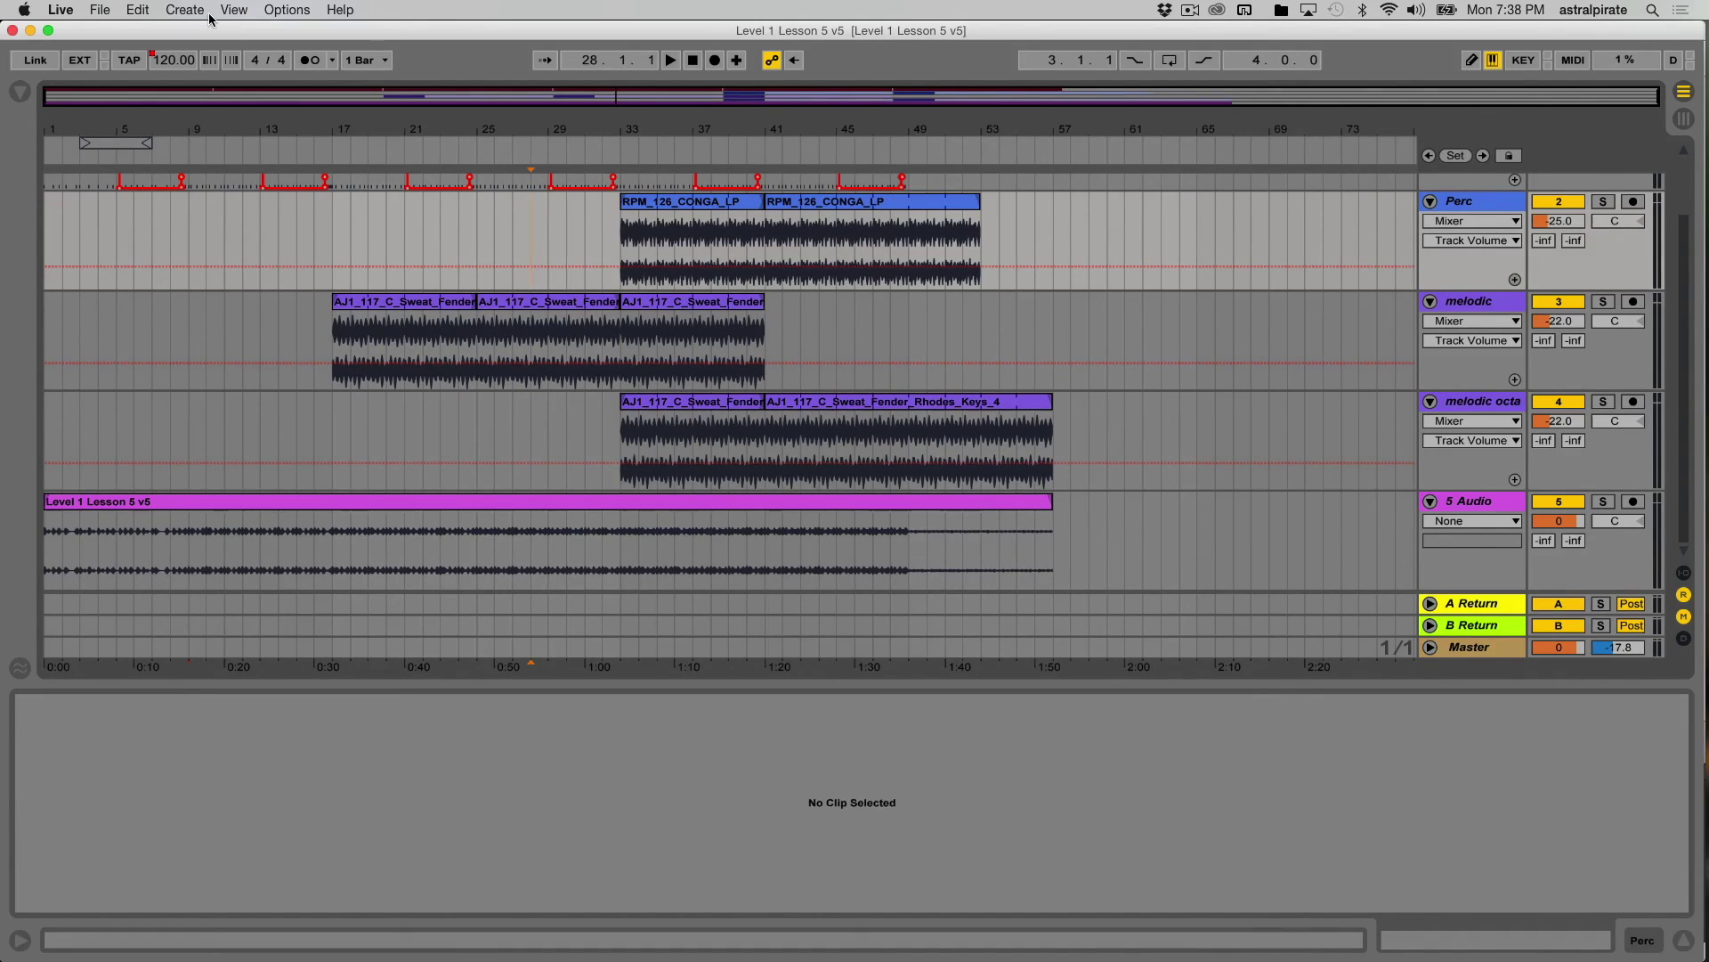
# - Run Collect All and Save, keeping all four copy options at Yes
pyautogui.click(99, 9)
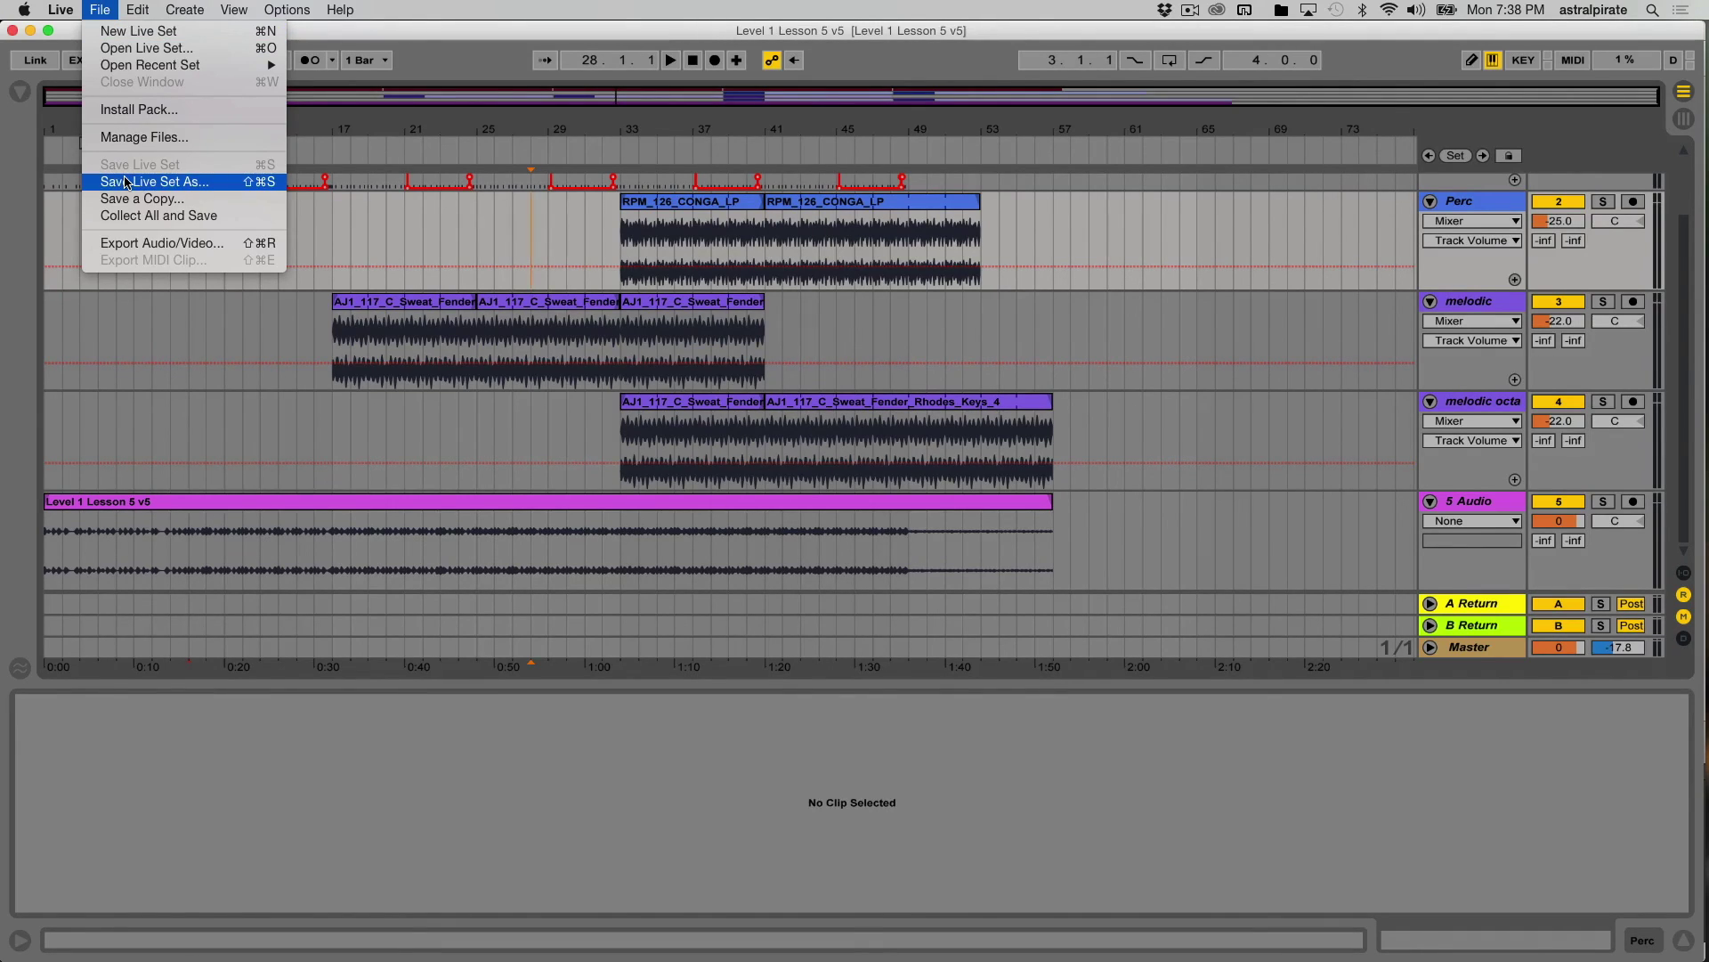
pyautogui.click(158, 216)
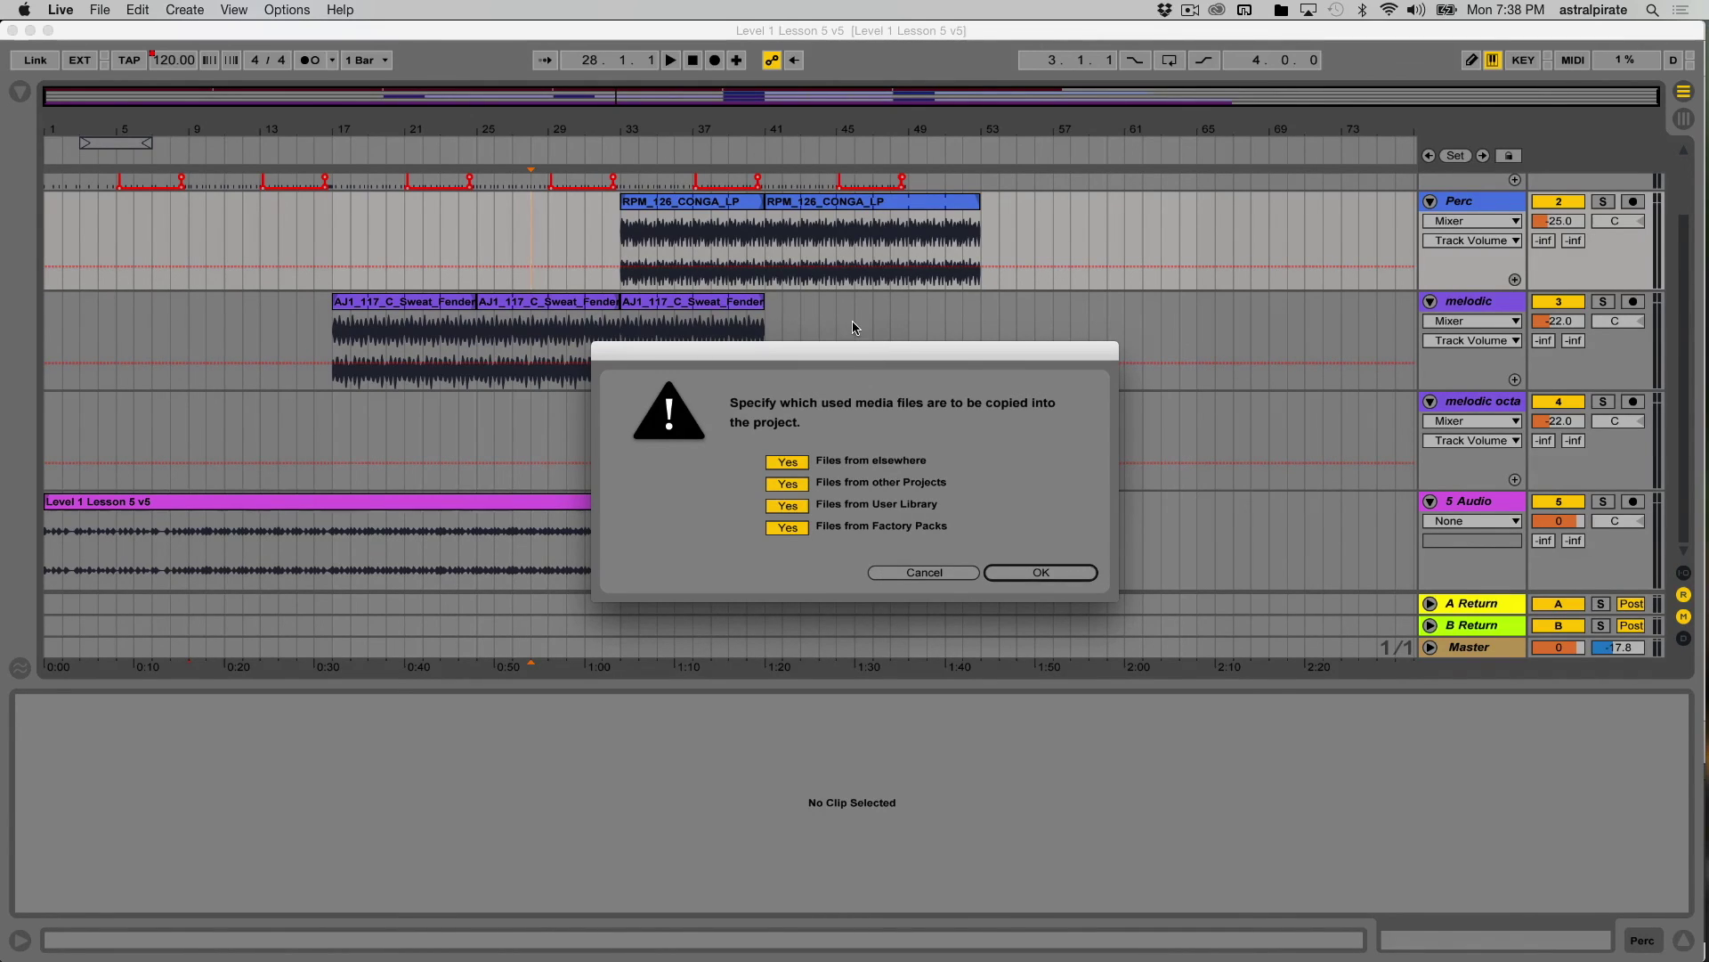
pyautogui.click(1030, 575)
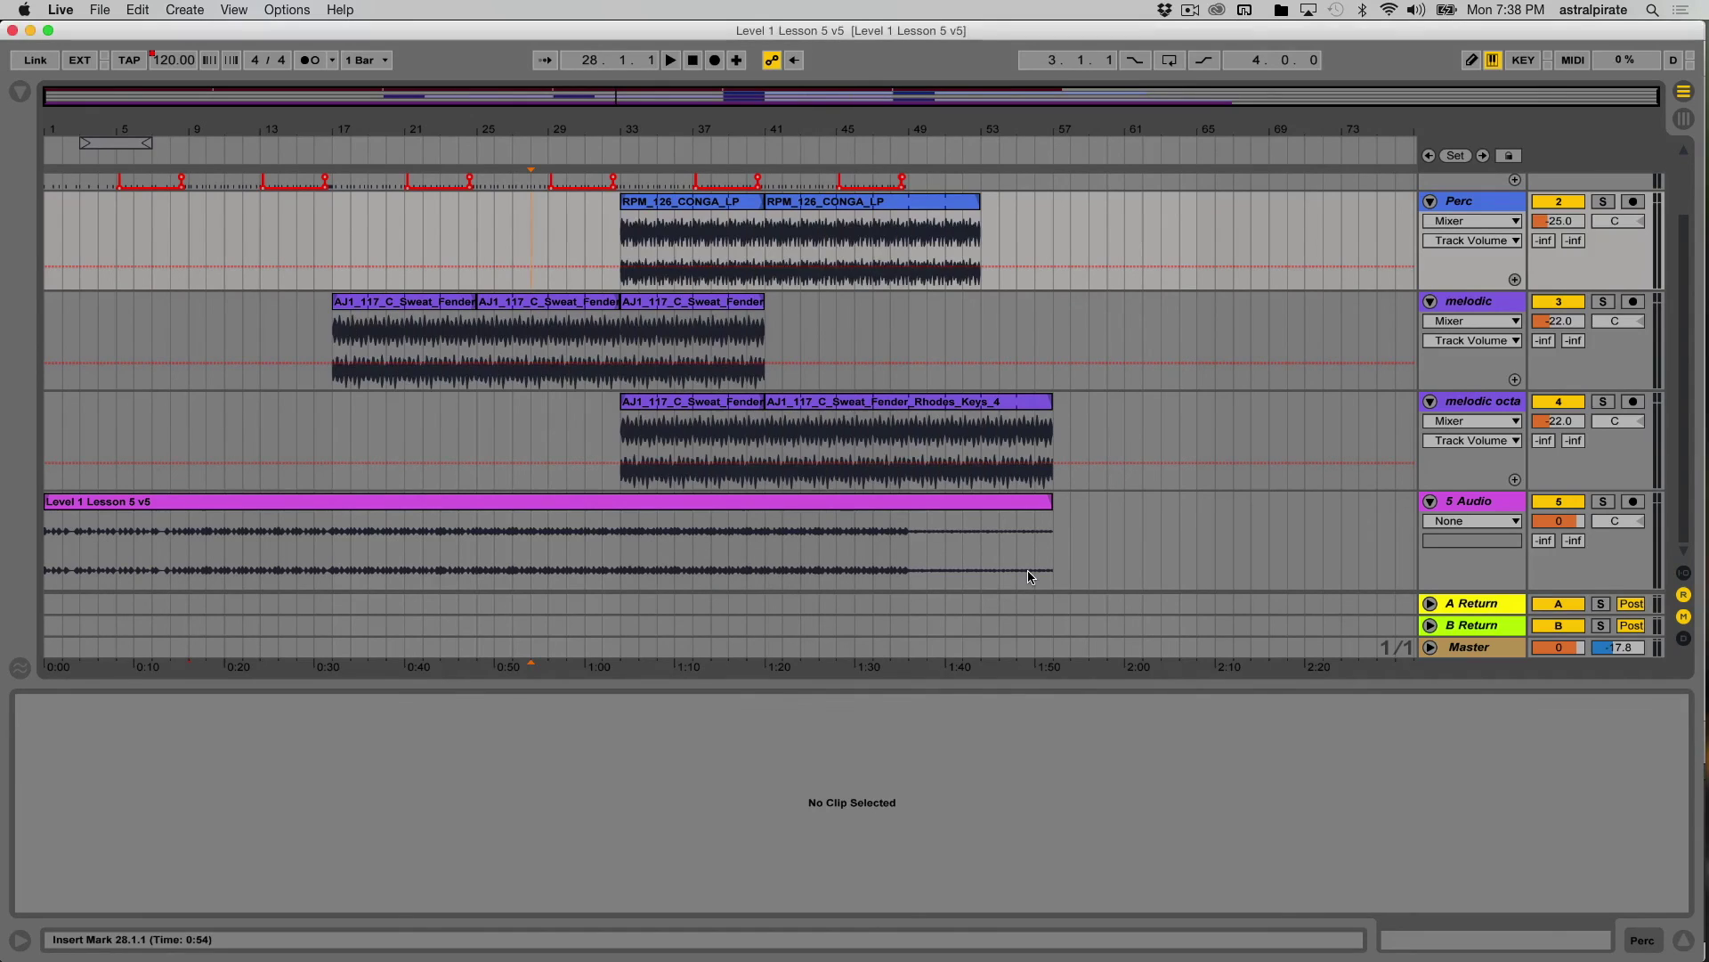
# - In Finder, open the Level 1 Lesson 5 v5 Project folder and inspect Samples > Imported
pyautogui.moveTo(1696, 233)
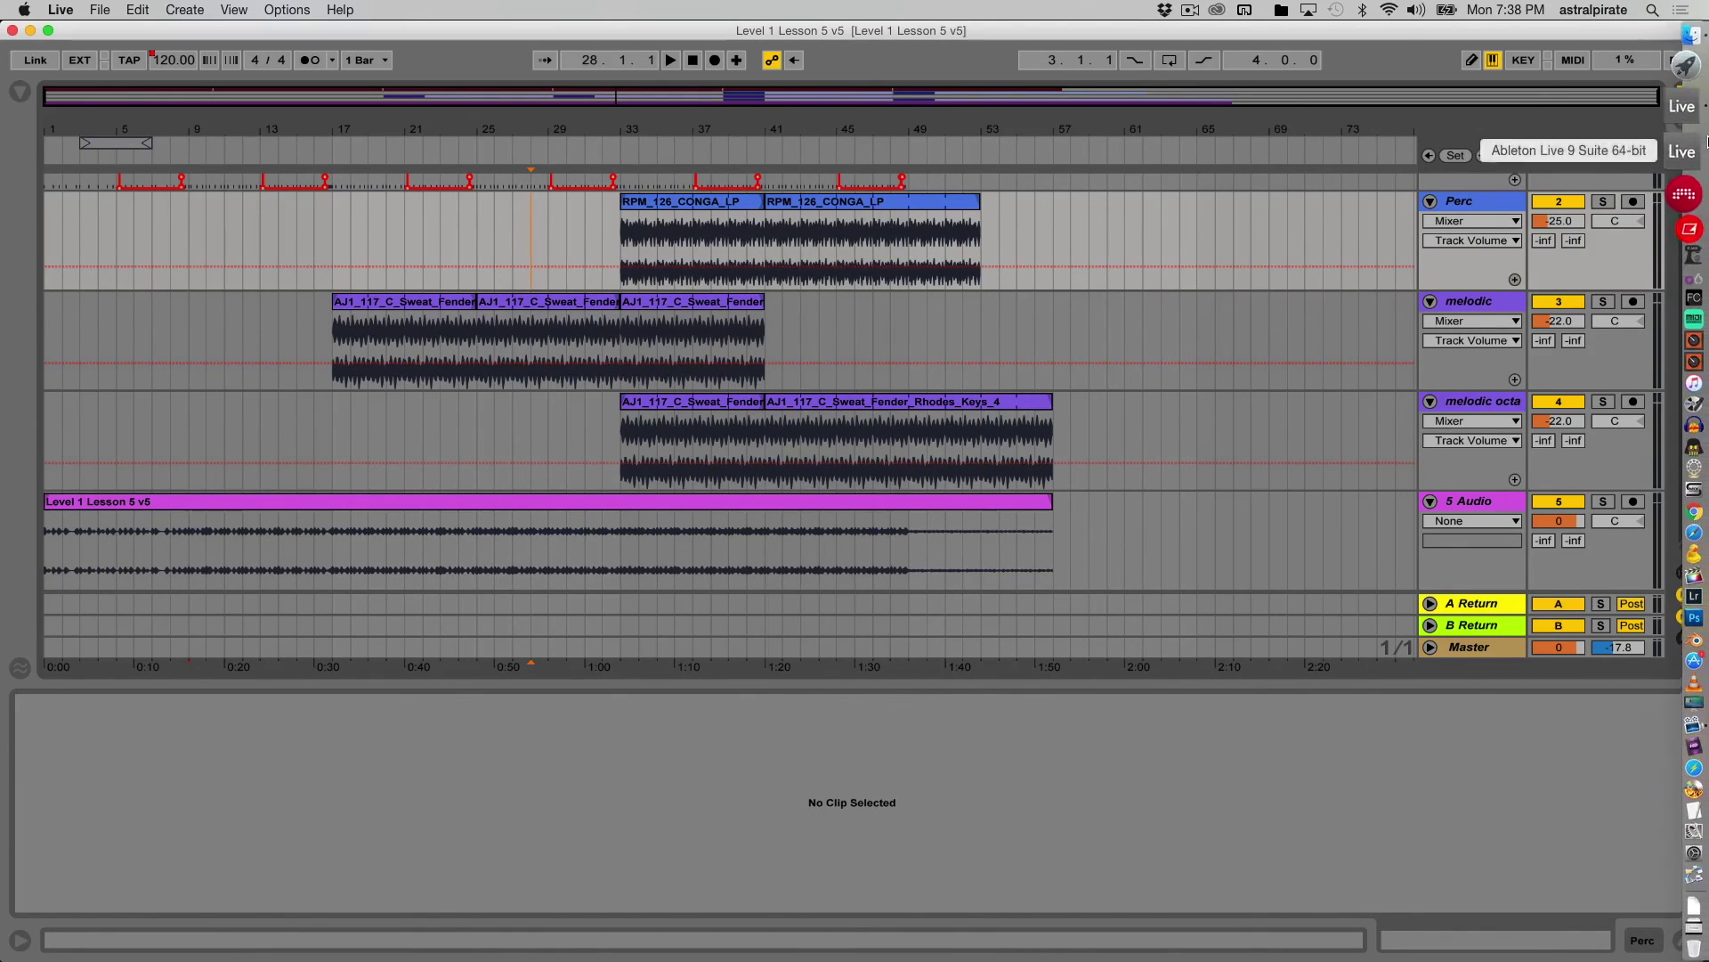
pyautogui.click(1685, 83)
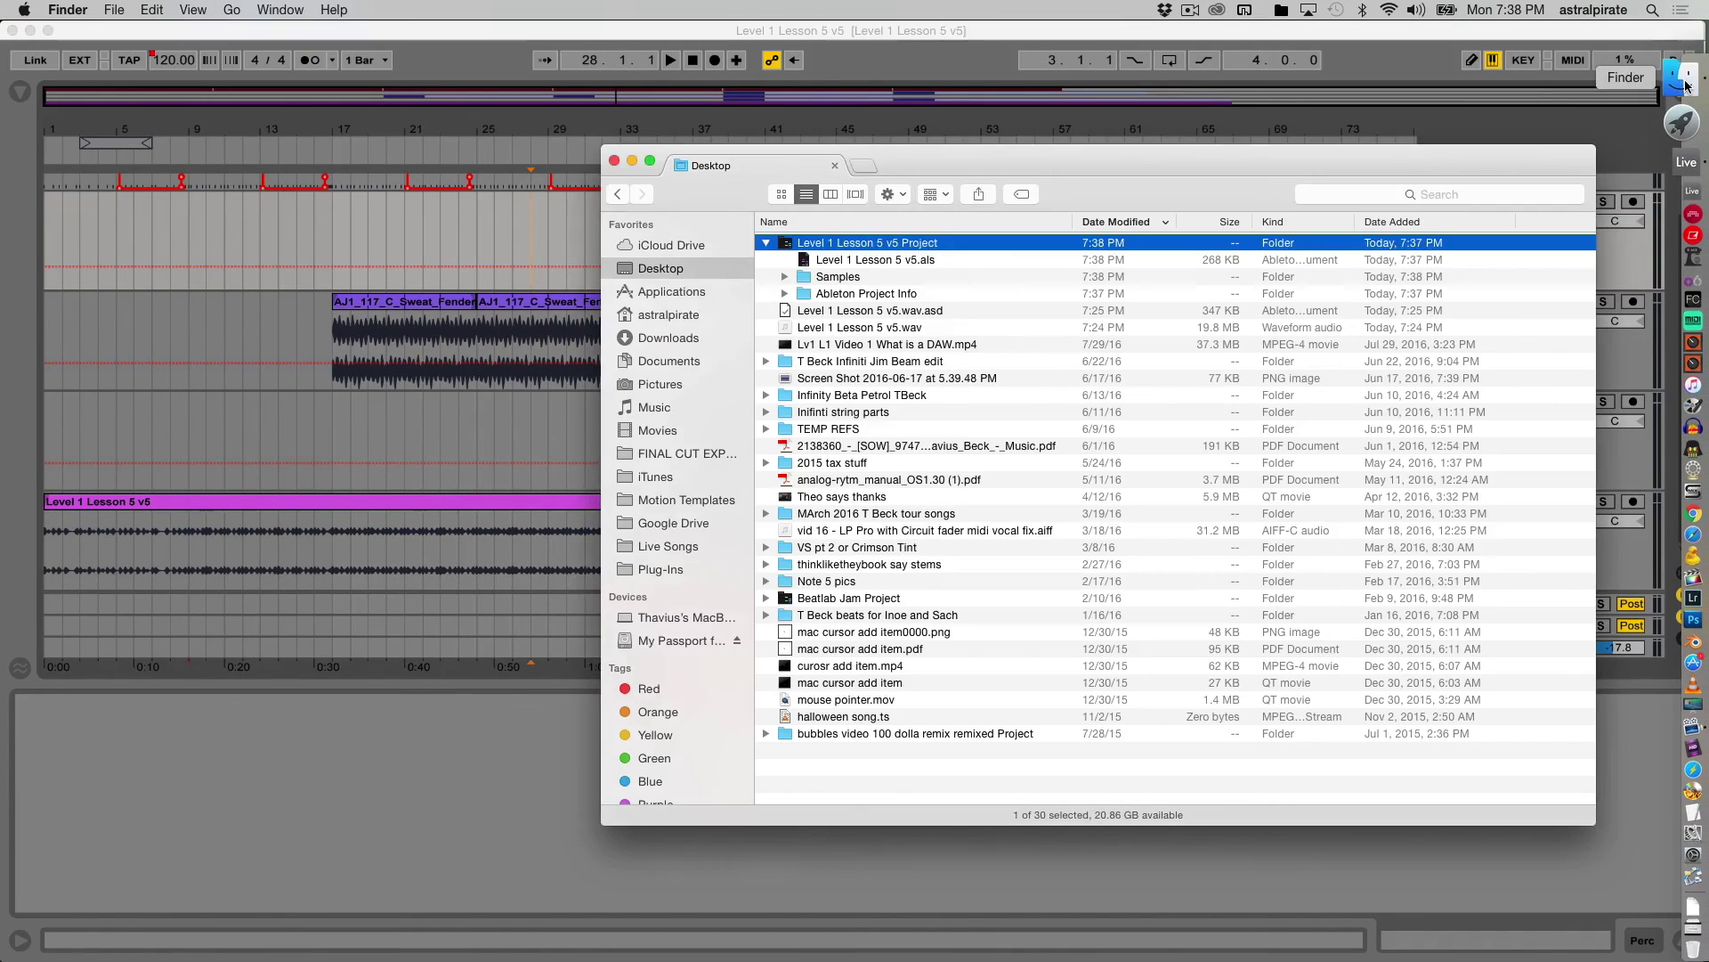
pyautogui.doubleClick(783, 247)
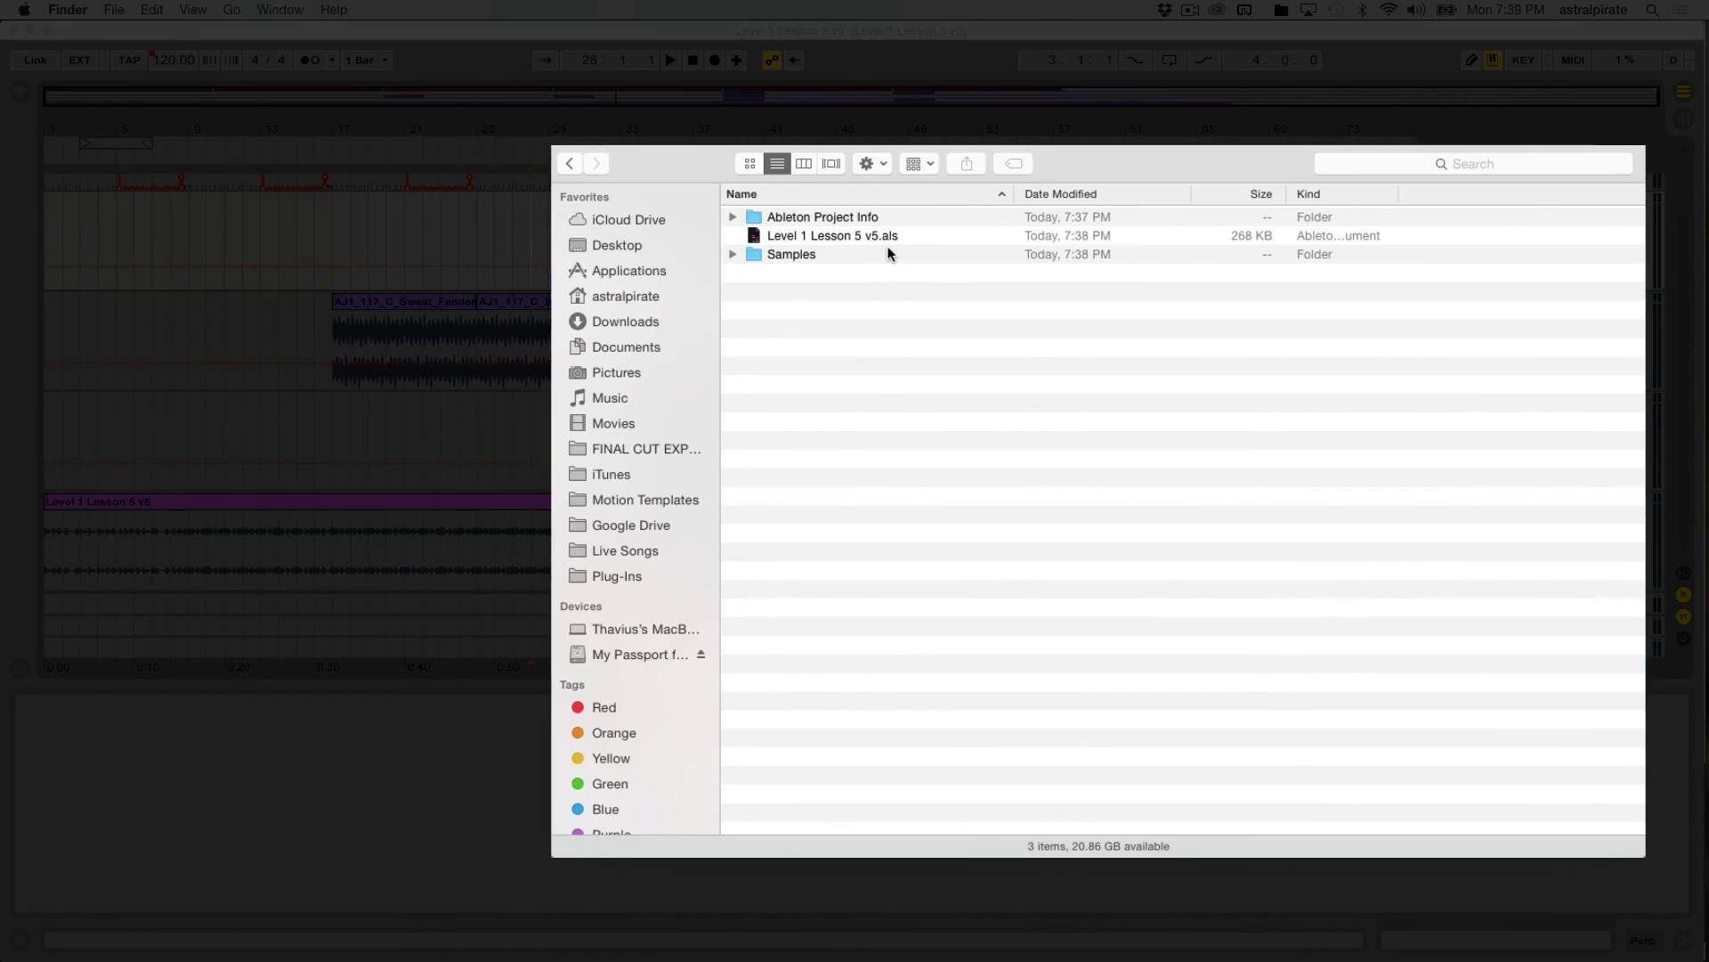
pyautogui.click(732, 256)
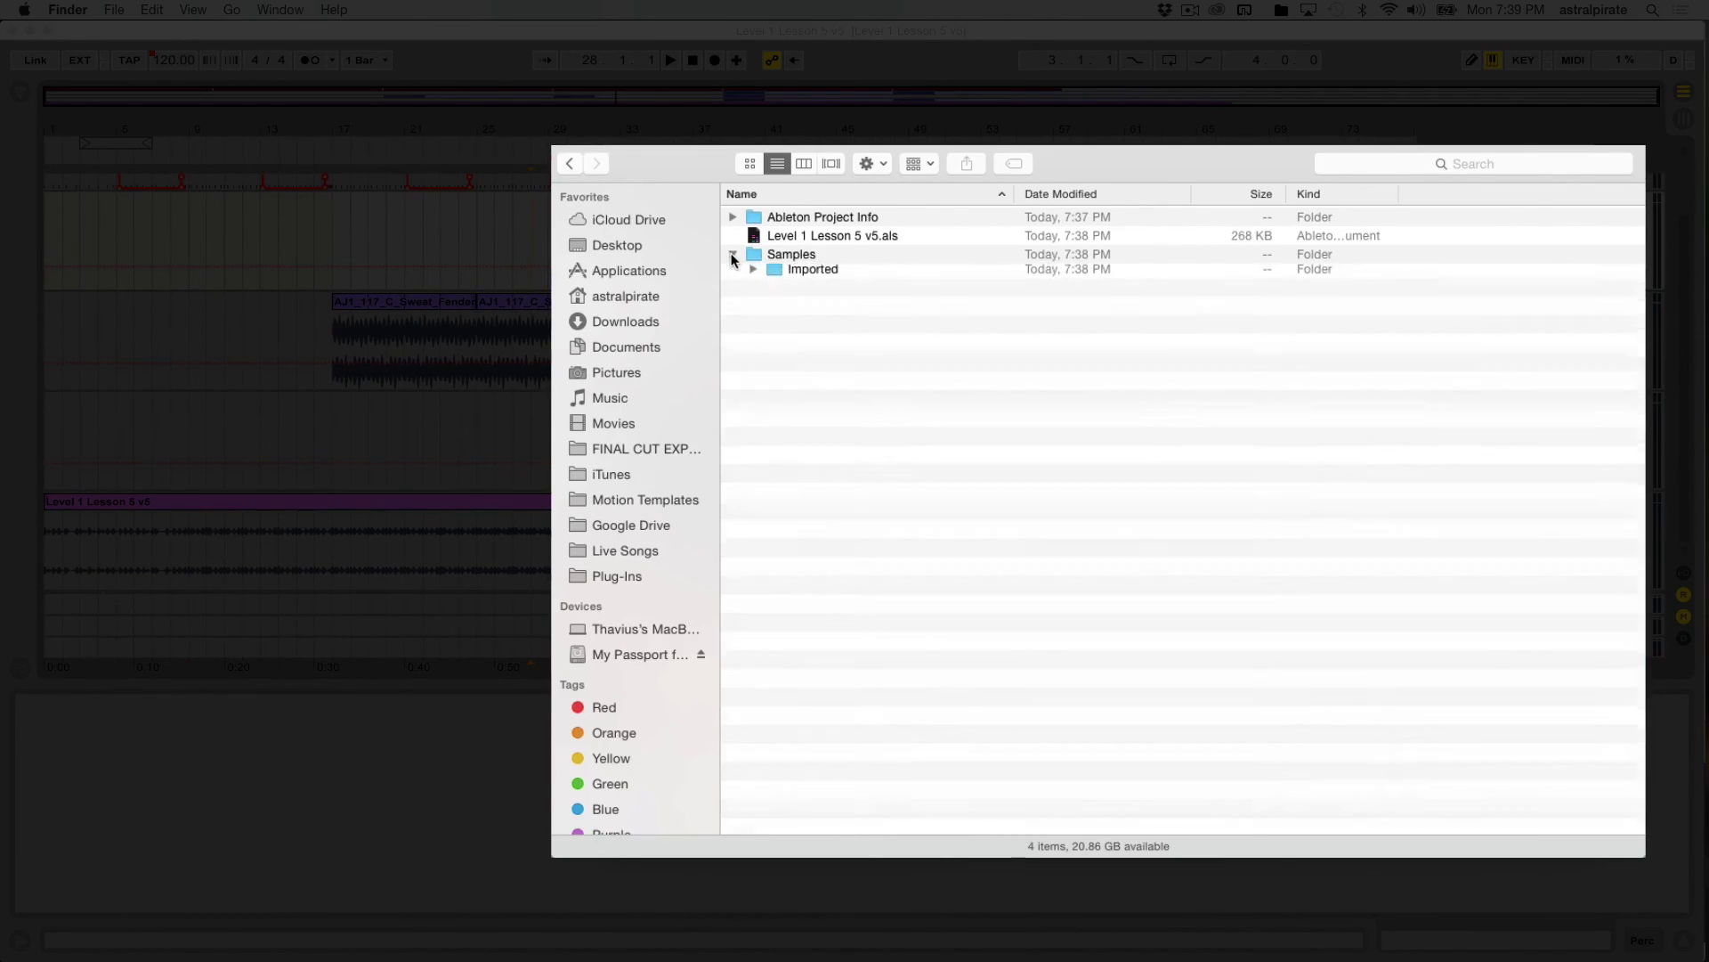
pyautogui.click(752, 273)
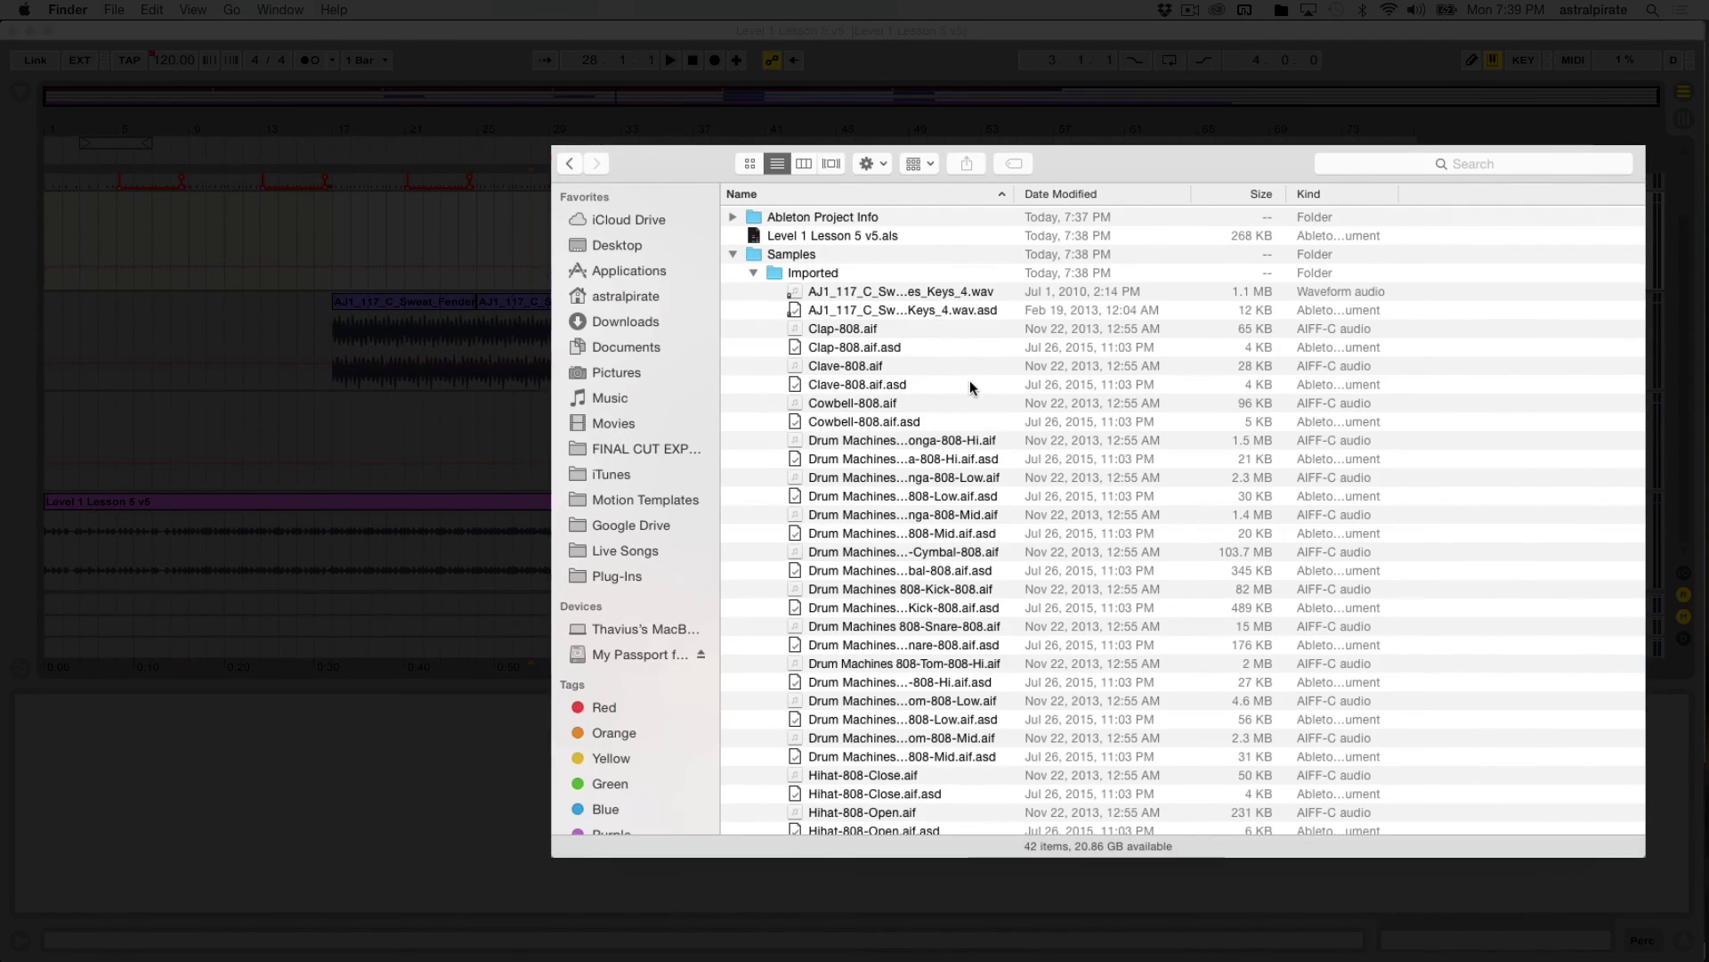
pyautogui.scroll(-3, 970, 381)
pyautogui.scroll(-2, 969, 381)
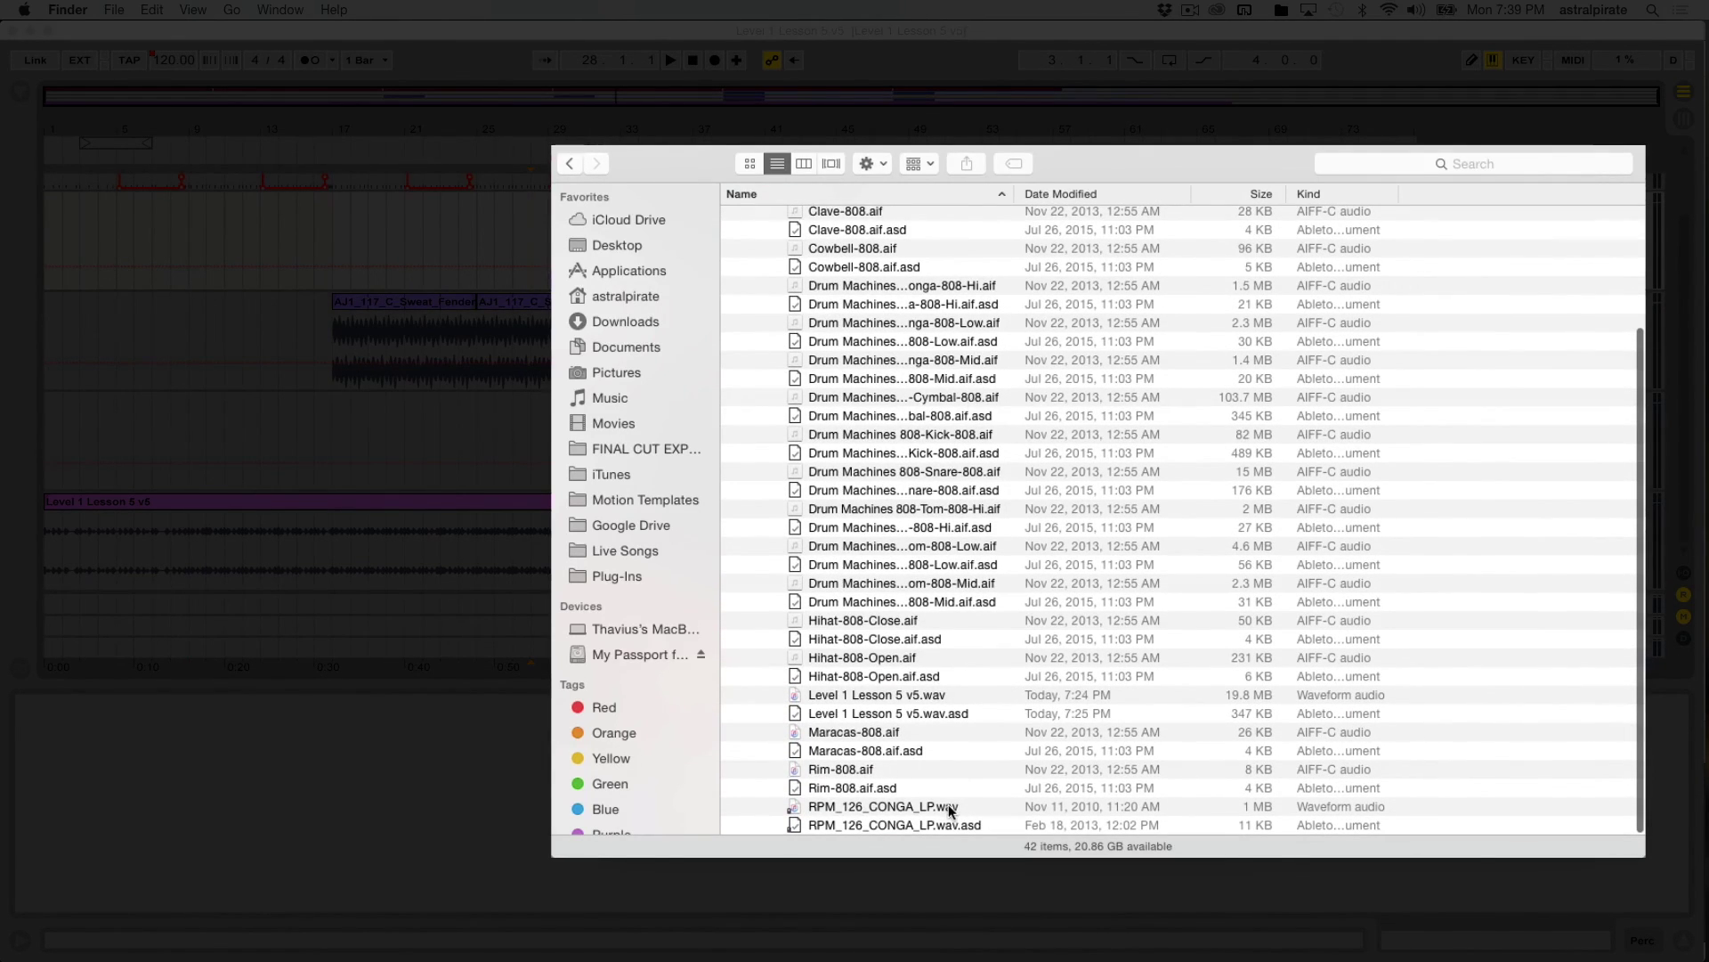
pyautogui.scroll(4, 948, 804)
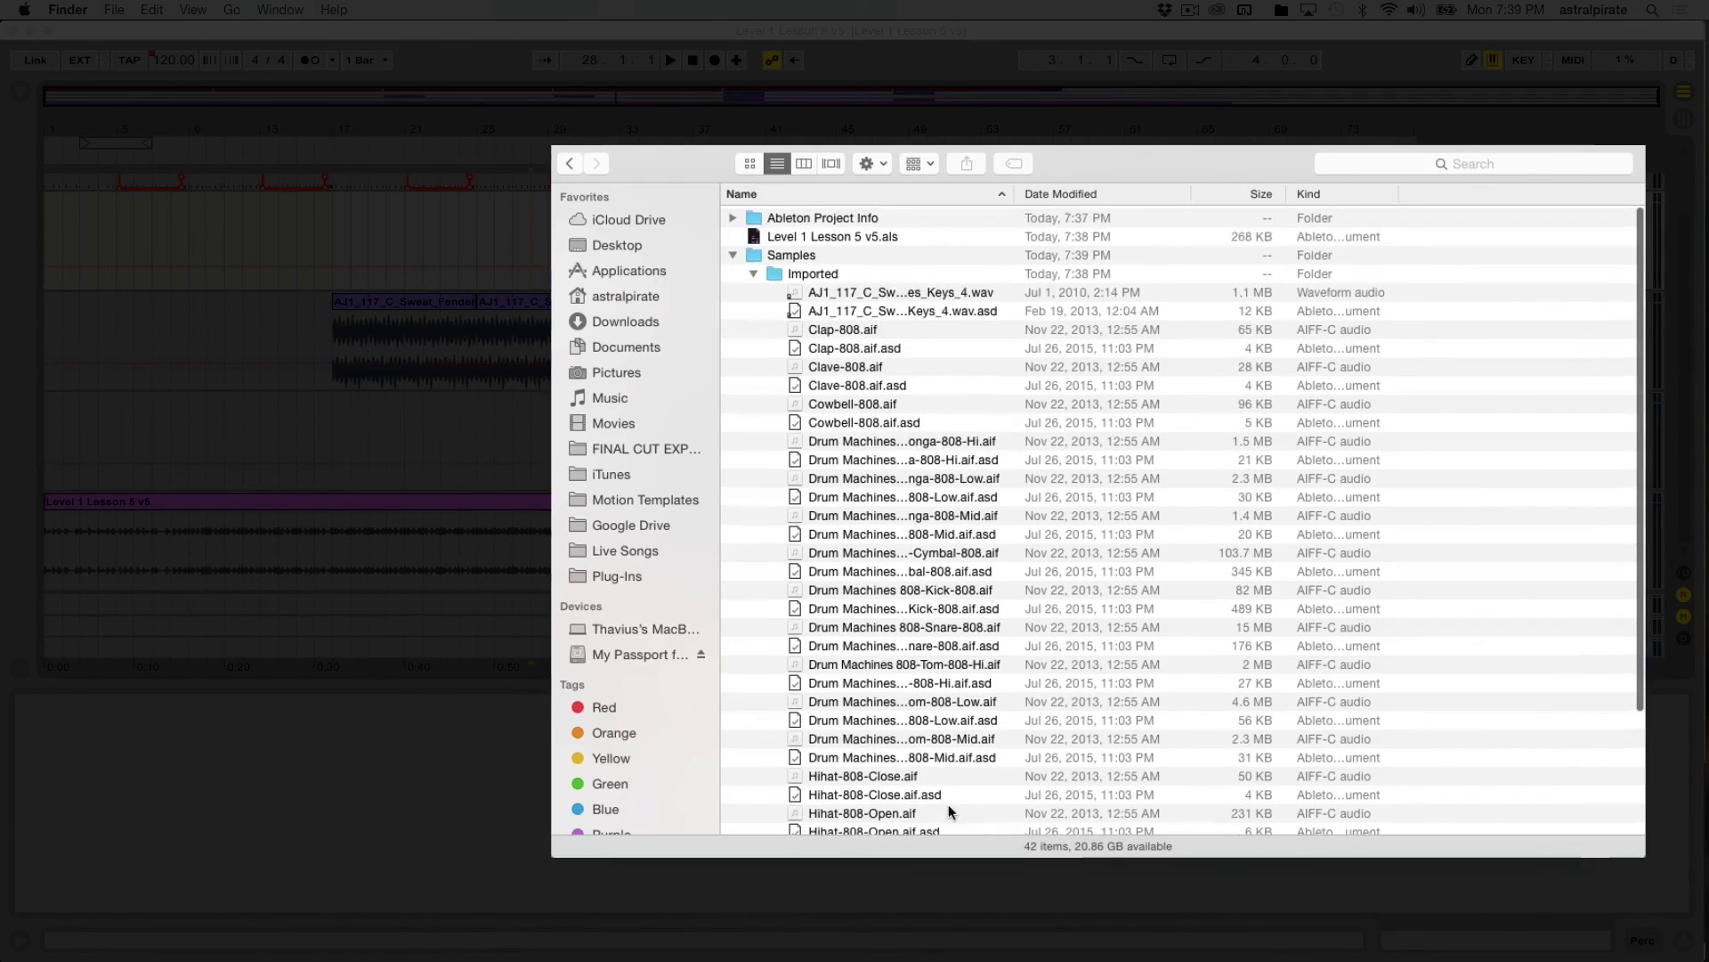
# - Collapse the folders, return to the Desktop listing and select the project folder
pyautogui.click(734, 254)
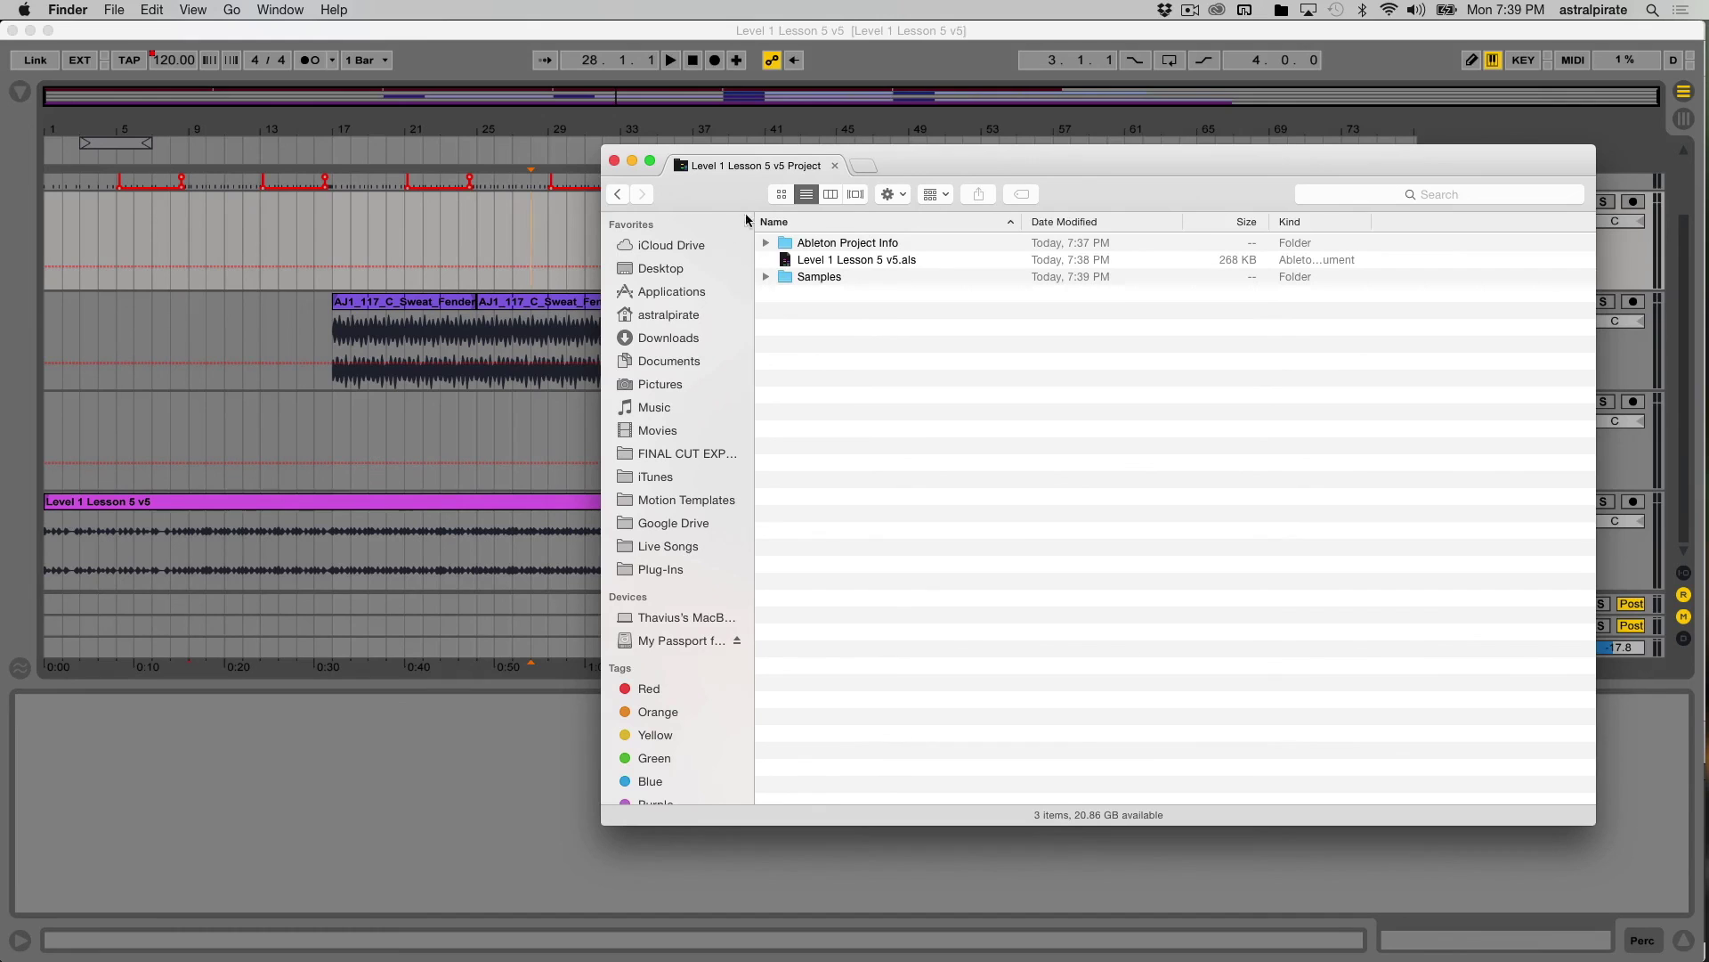
pyautogui.click(621, 194)
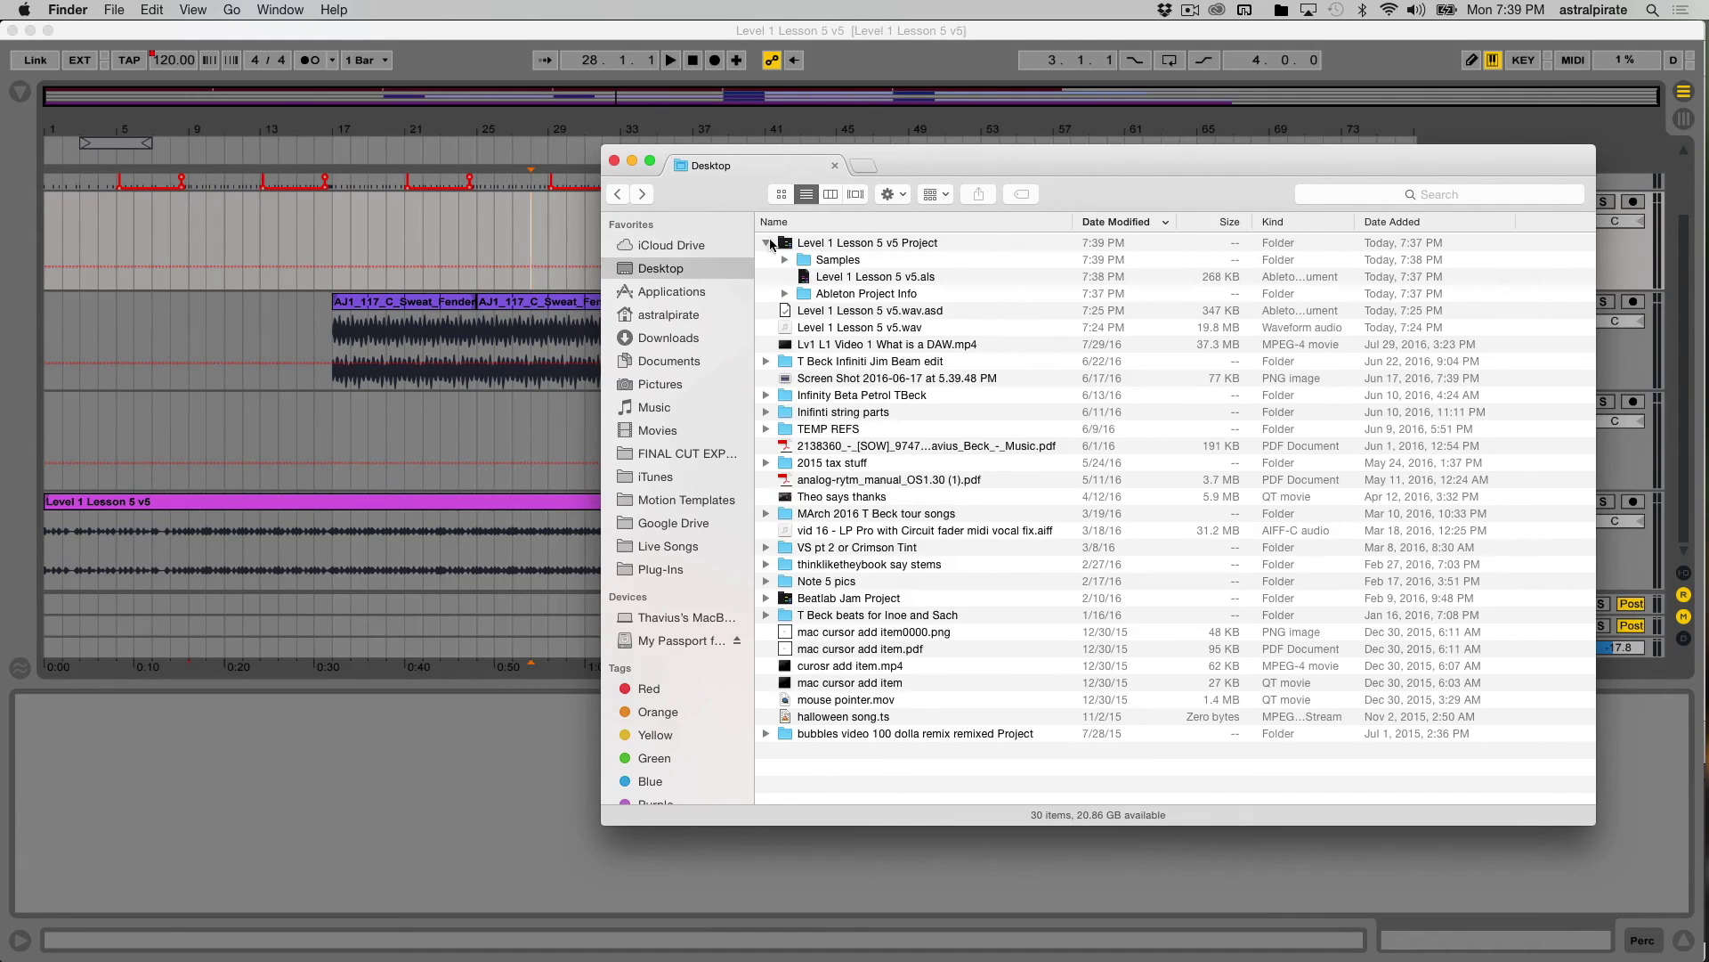
pyautogui.click(766, 243)
pyautogui.click(790, 246)
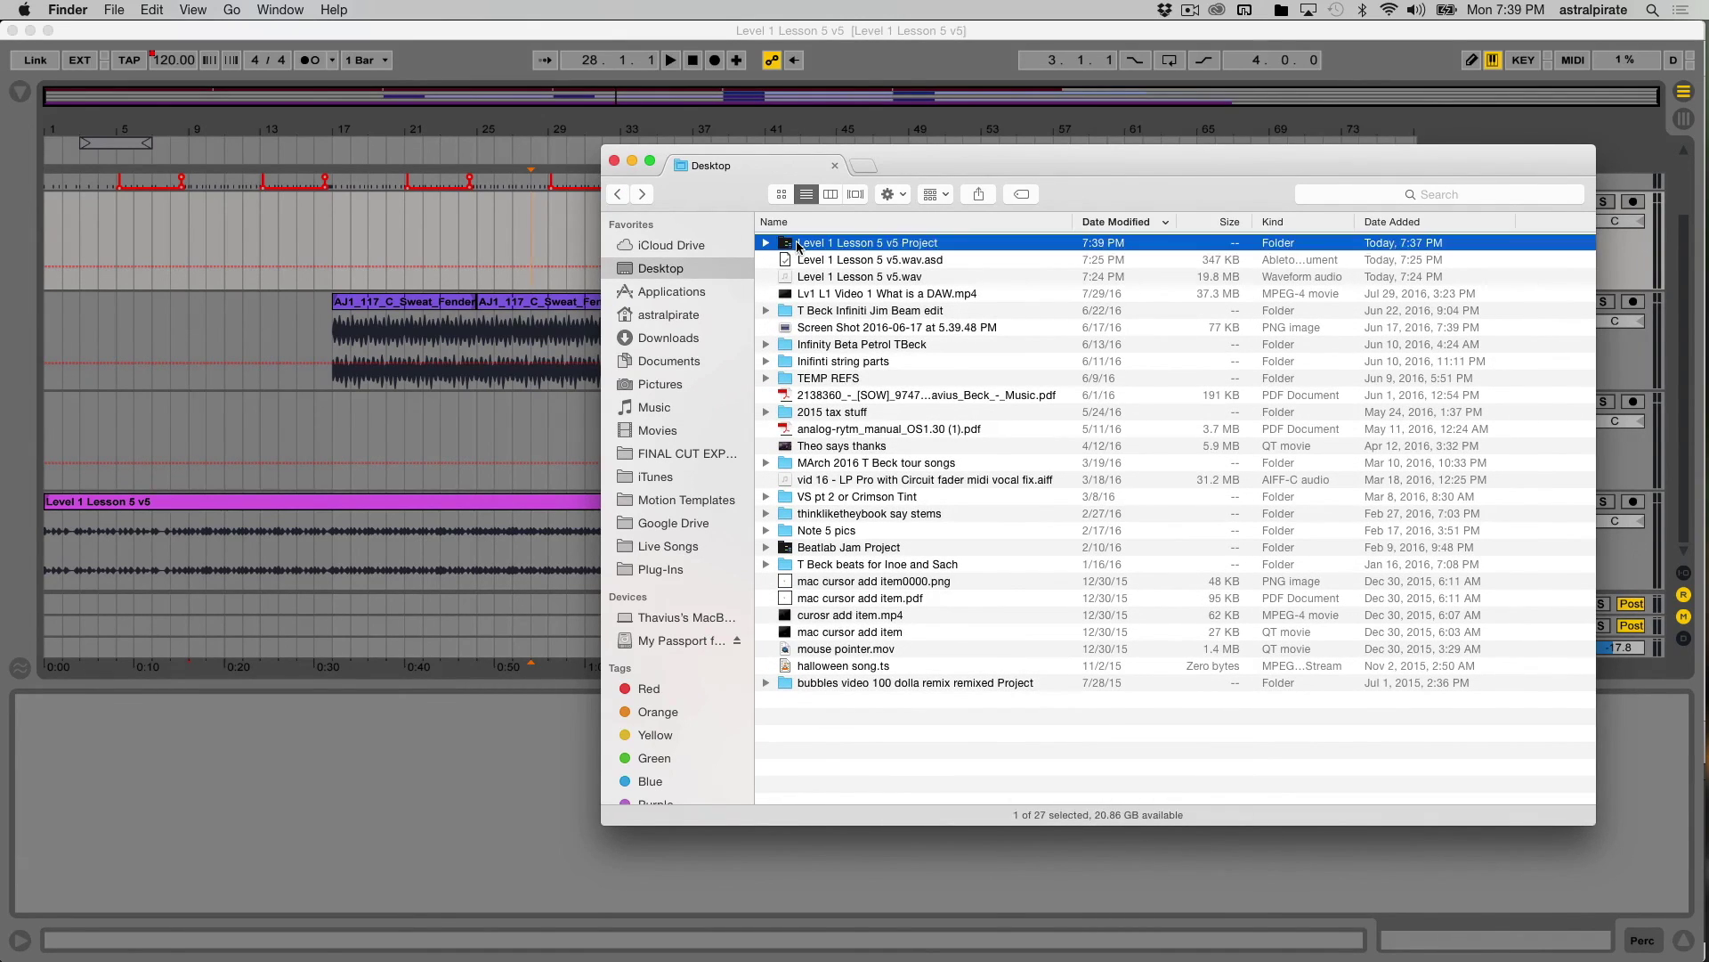